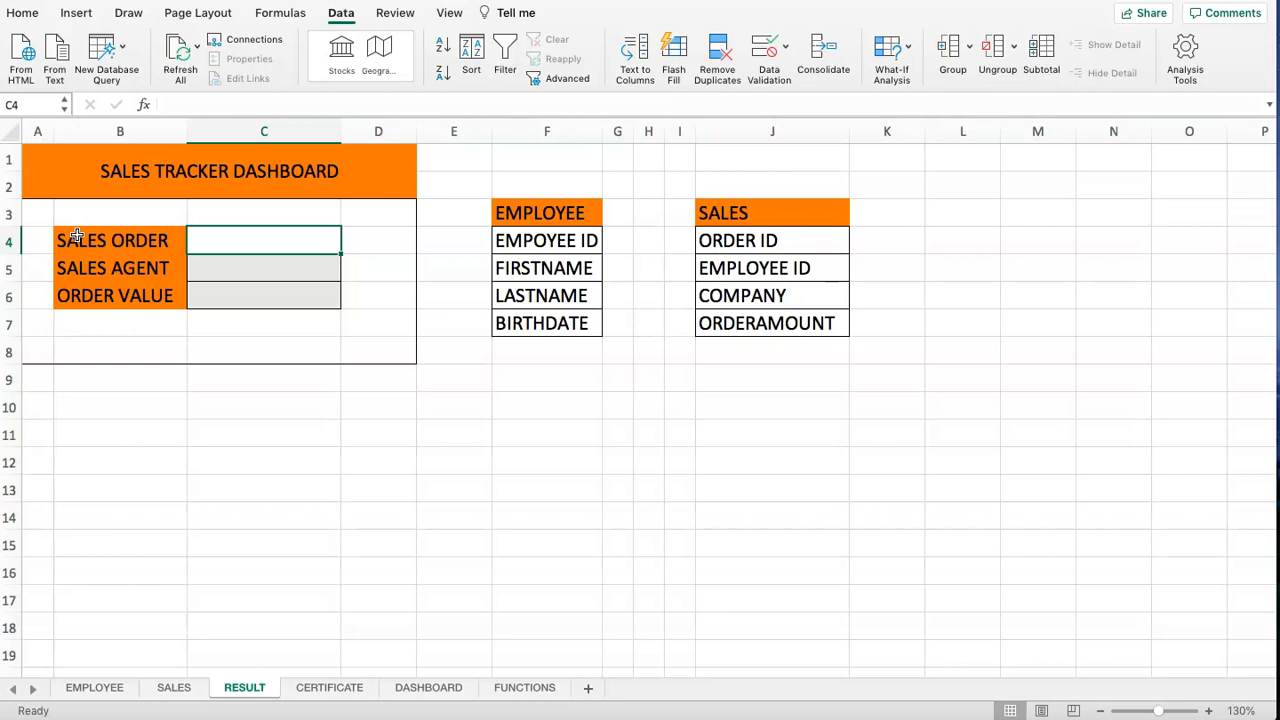
Review the fields listed for the EMPLOYEE table on the RESULT sheet, from employee ID through birthdate.
{"action": "left_click_drag", "start_coordinate": [553, 216], "coordinate": [563, 323]}
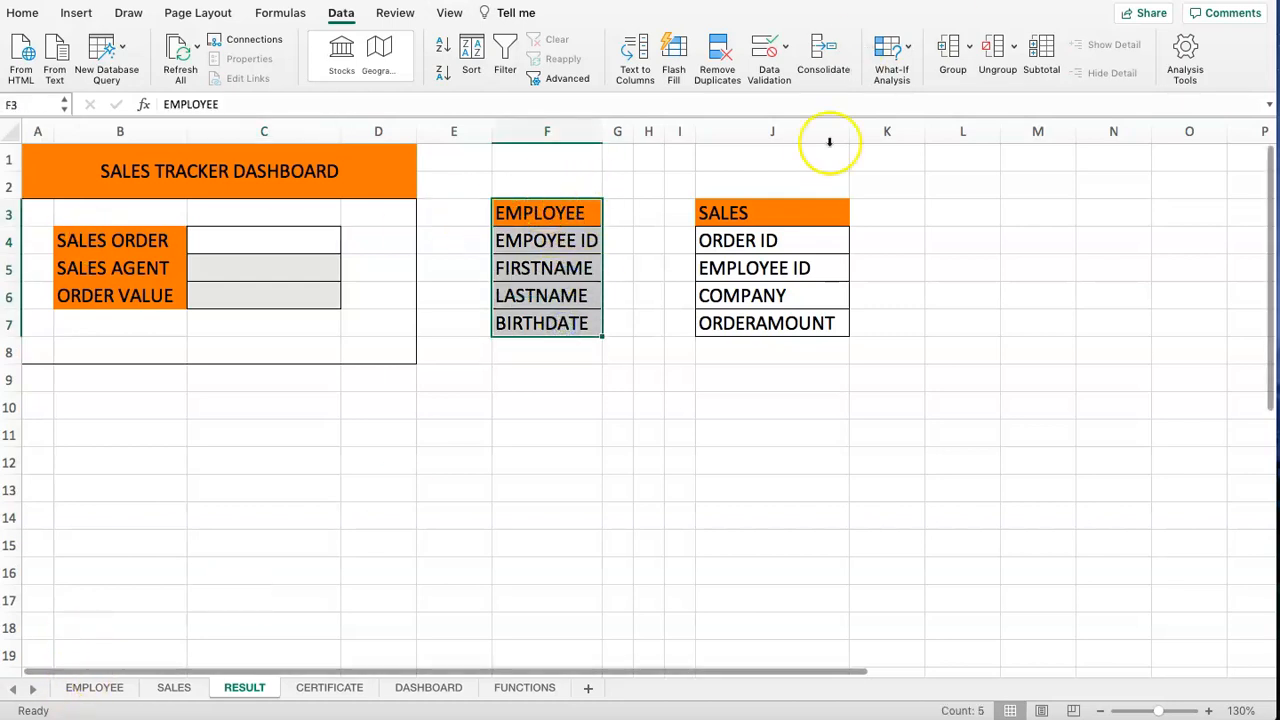
{"action": "left_click_drag", "start_coordinate": [540, 214], "coordinate": [536, 325]}
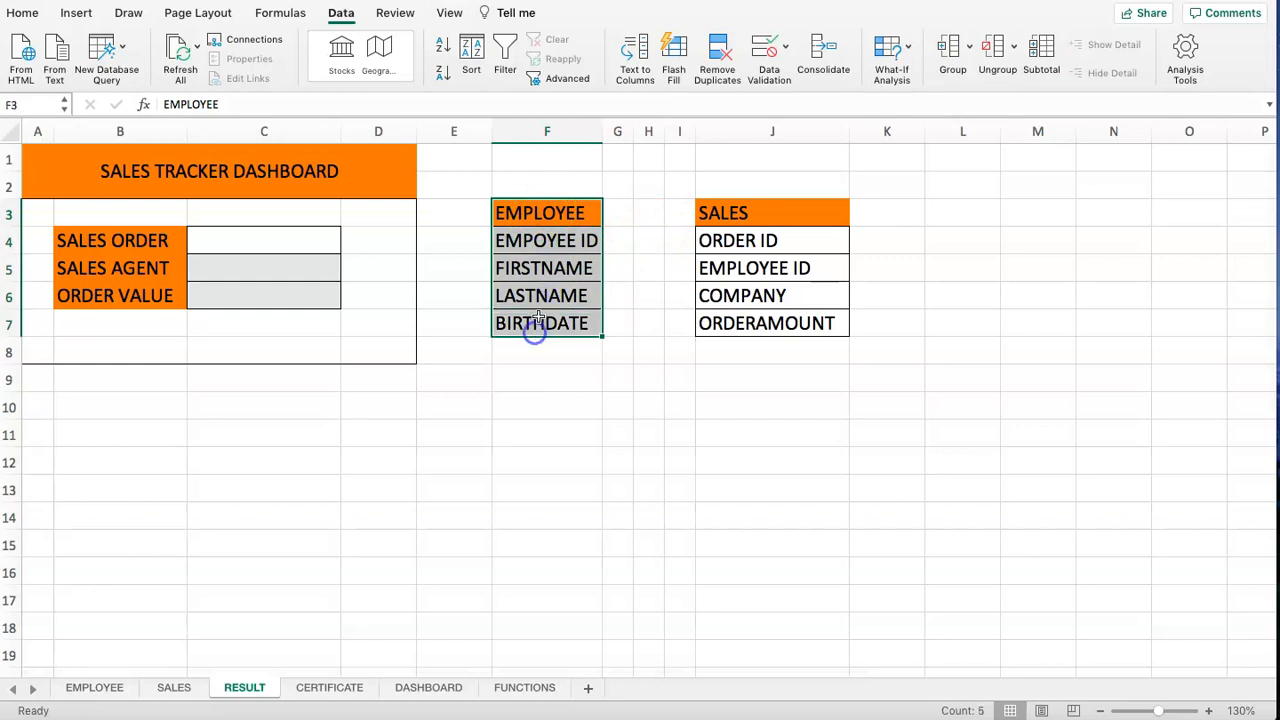
{"action": "left_click", "coordinate": [537, 261]}
{"action": "left_click_drag", "start_coordinate": [538, 242], "coordinate": [551, 323]}
{"action": "left_click", "coordinate": [547, 269]}
{"action": "left_click_drag", "start_coordinate": [538, 239], "coordinate": [537, 274]}
{"action": "left_click", "coordinate": [537, 266]}
{"action": "left_click", "coordinate": [537, 295]}
{"action": "left_click", "coordinate": [537, 323]}
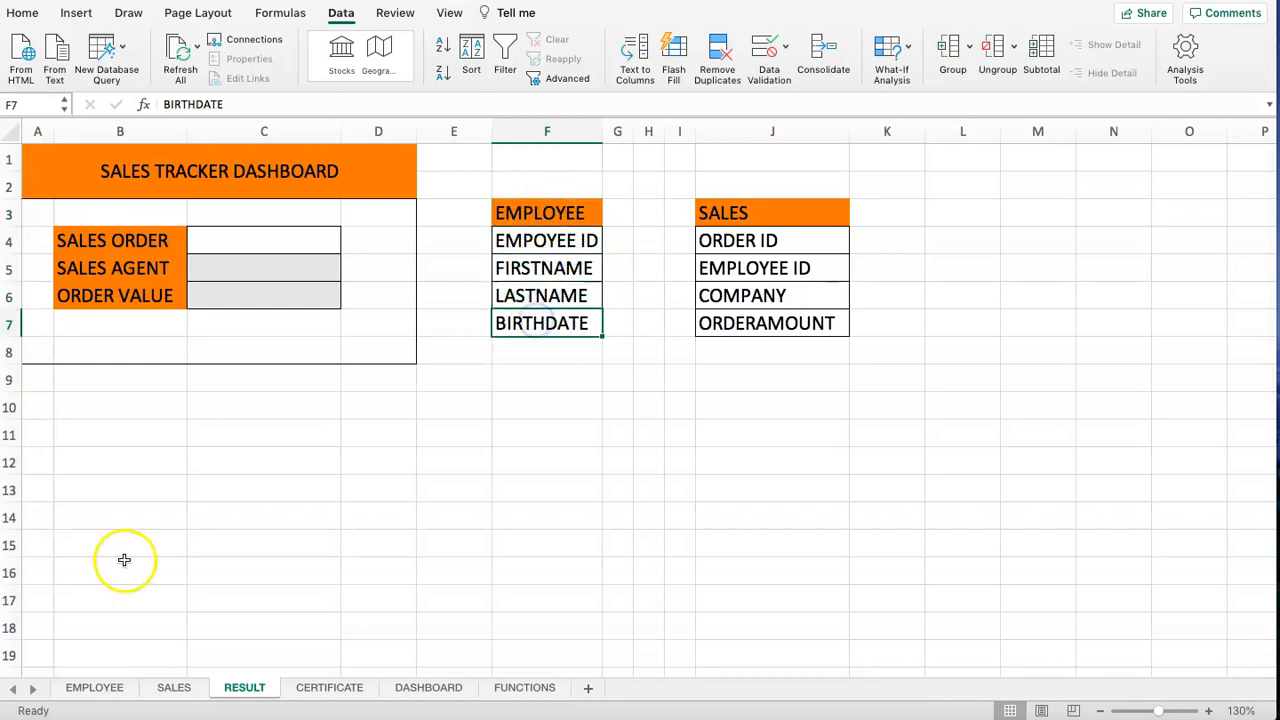
Examine the employee records on the EMPLOYEE sheet, including the ID, name and position columns.
{"action": "left_click", "coordinate": [94, 687]}
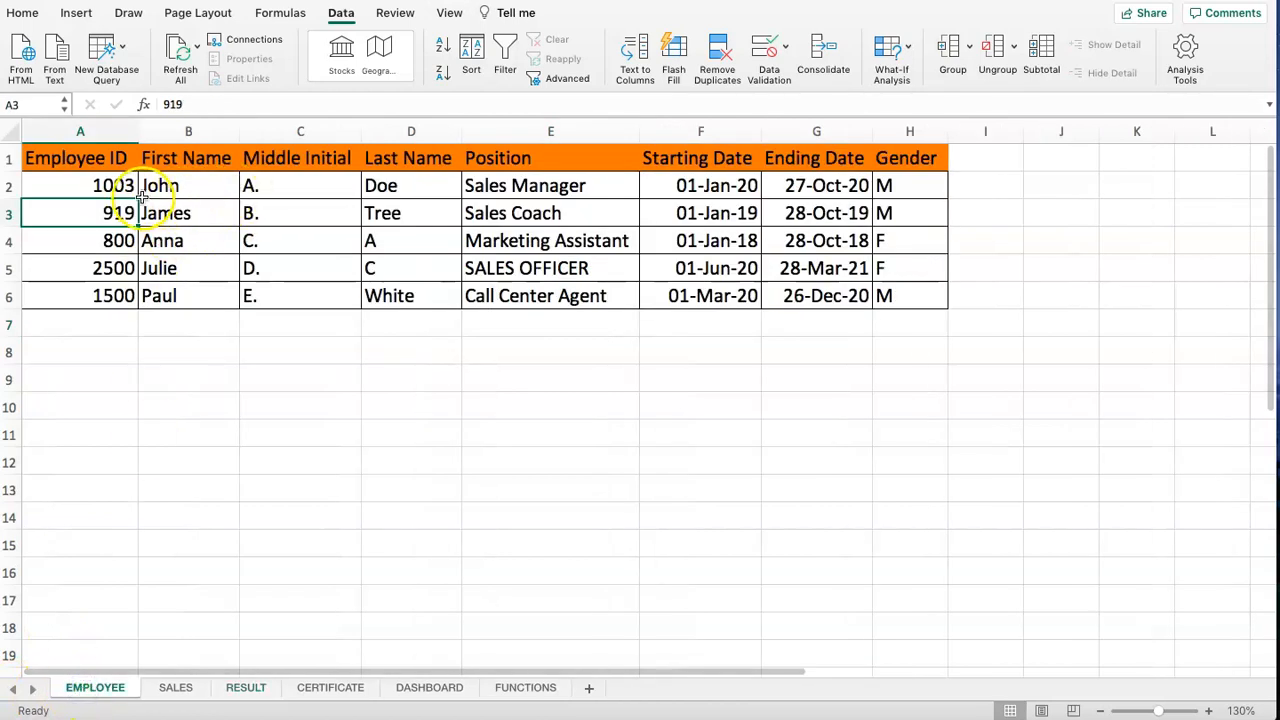
{"action": "left_click_drag", "start_coordinate": [100, 158], "coordinate": [884, 295]}
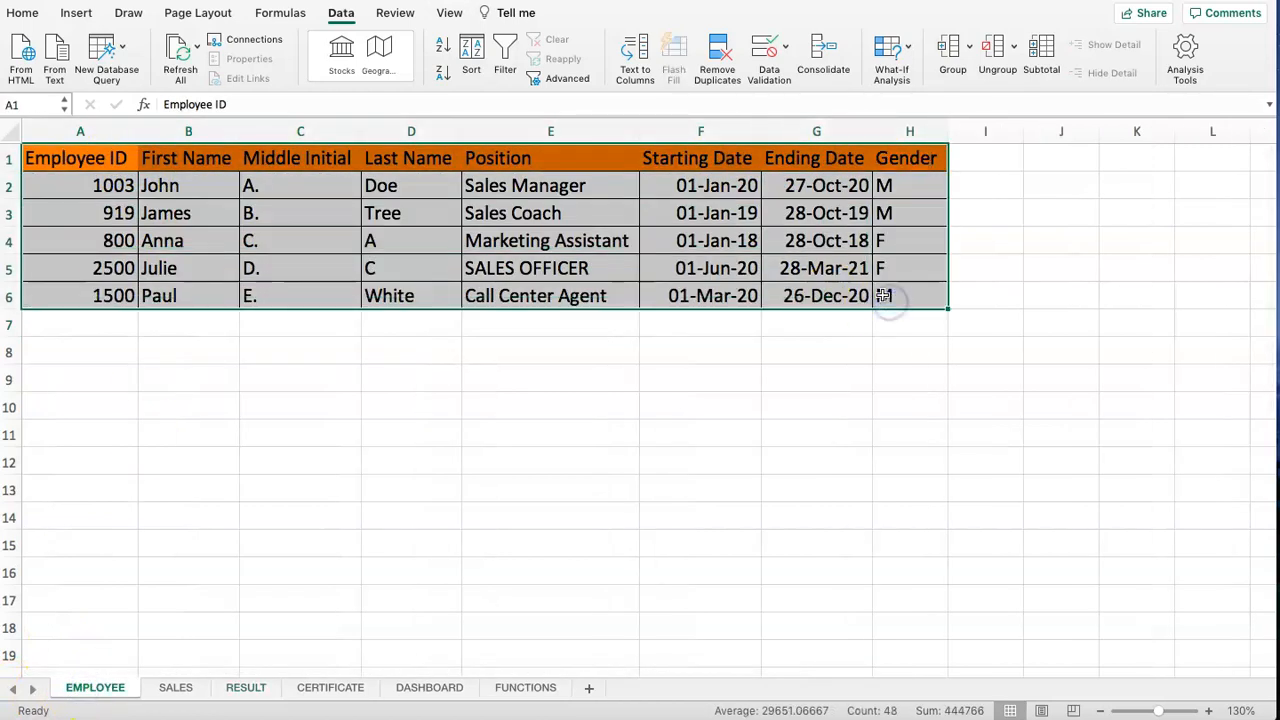
{"action": "left_click_drag", "start_coordinate": [586, 294], "coordinate": [585, 272]}
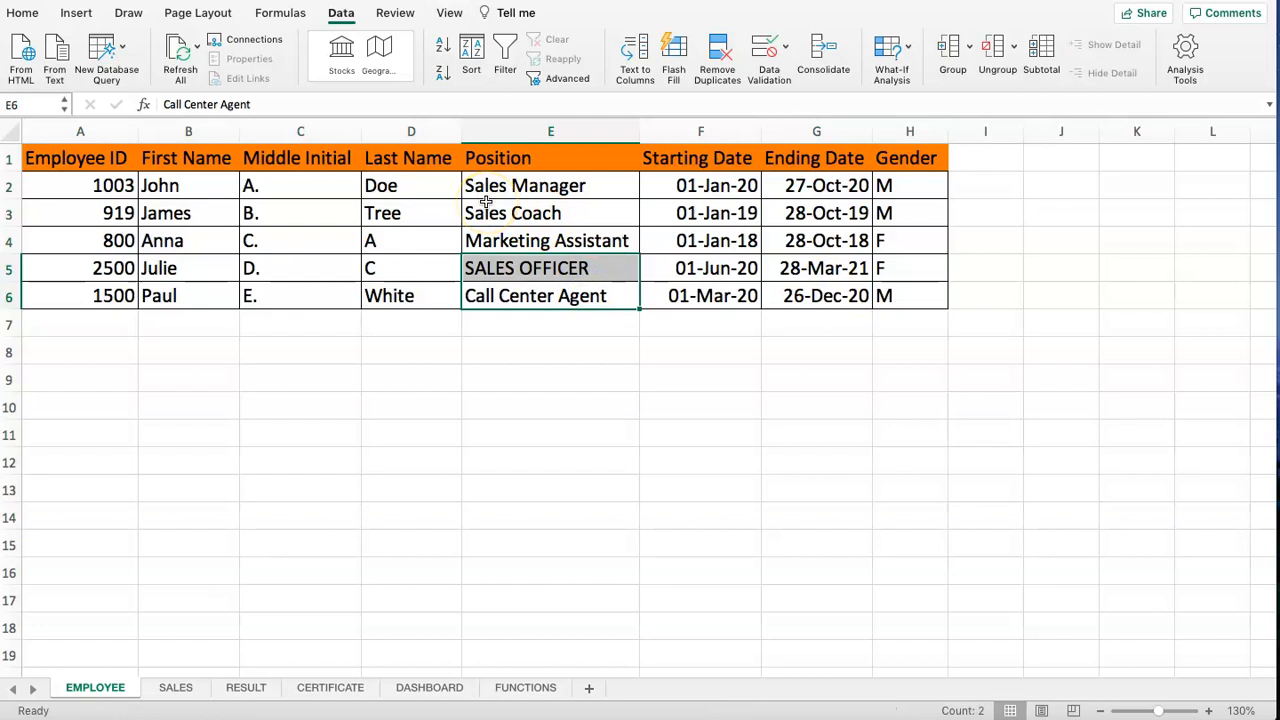
{"action": "left_click_drag", "start_coordinate": [110, 160], "coordinate": [100, 296]}
{"action": "left_click_drag", "start_coordinate": [171, 185], "coordinate": [228, 296]}
{"action": "left_click_drag", "start_coordinate": [290, 186], "coordinate": [337, 286]}
{"action": "left_click", "coordinate": [440, 215]}
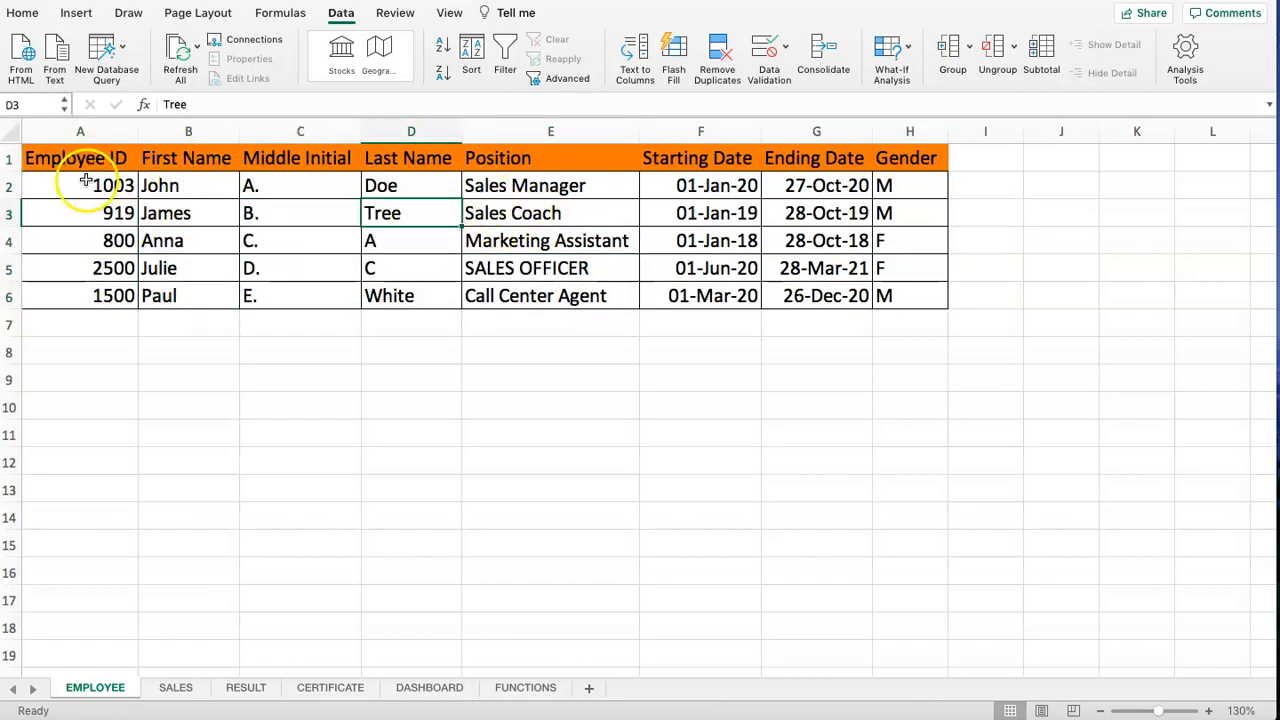
{"action": "left_click_drag", "start_coordinate": [87, 181], "coordinate": [94, 295]}
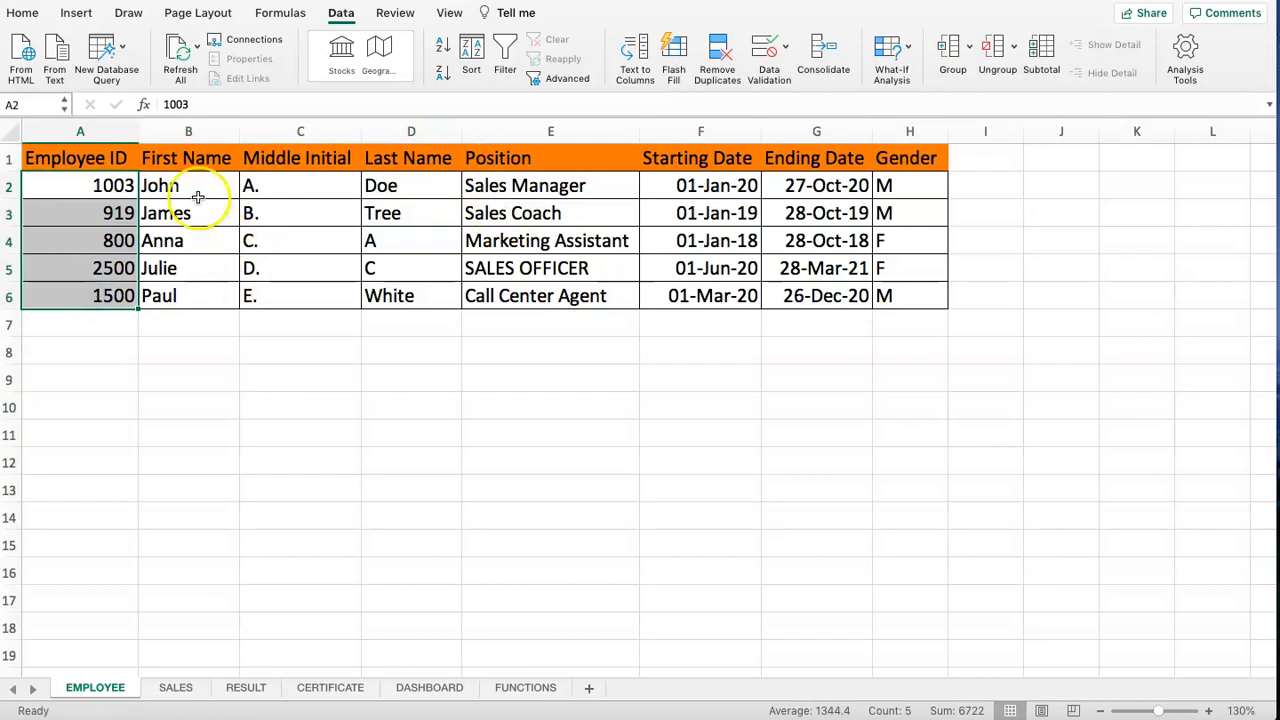
{"action": "left_click_drag", "start_coordinate": [190, 186], "coordinate": [200, 300]}
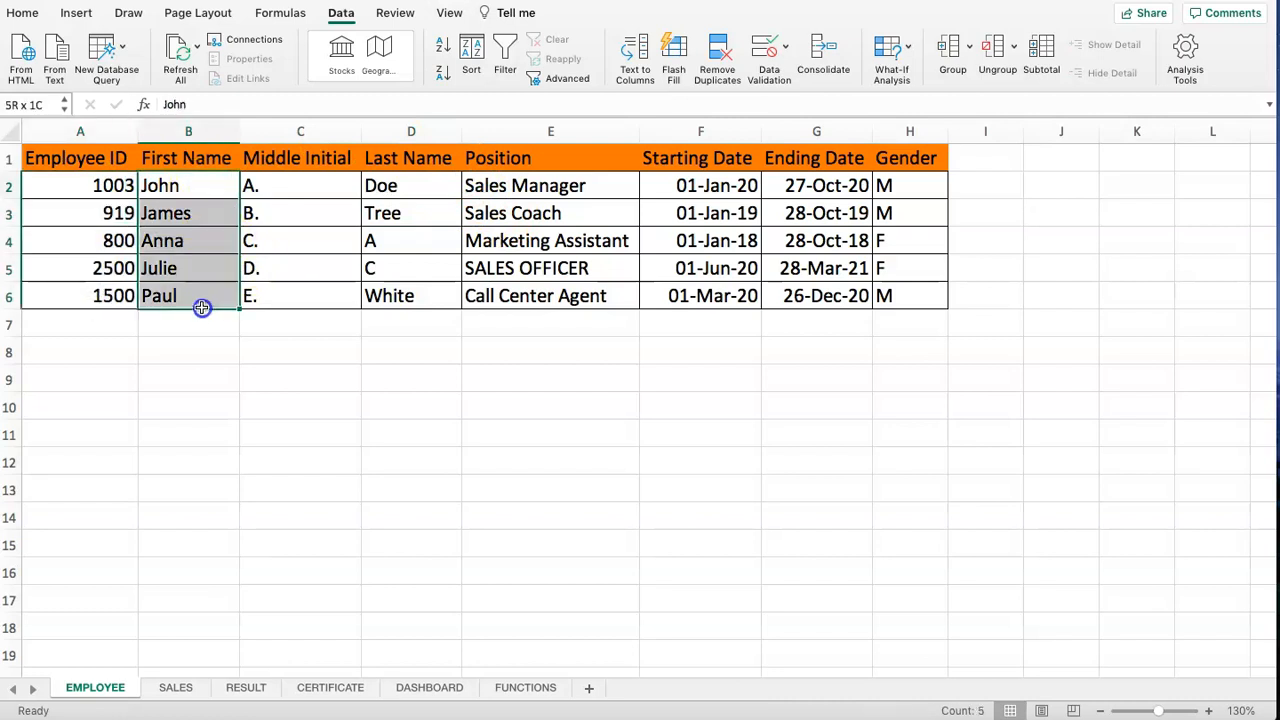
Examine the order records on the SALES sheet, covering the ID, EMPLOYEEID, COMPANY and ORDERAMOUNT columns.
{"action": "left_click", "coordinate": [174, 688]}
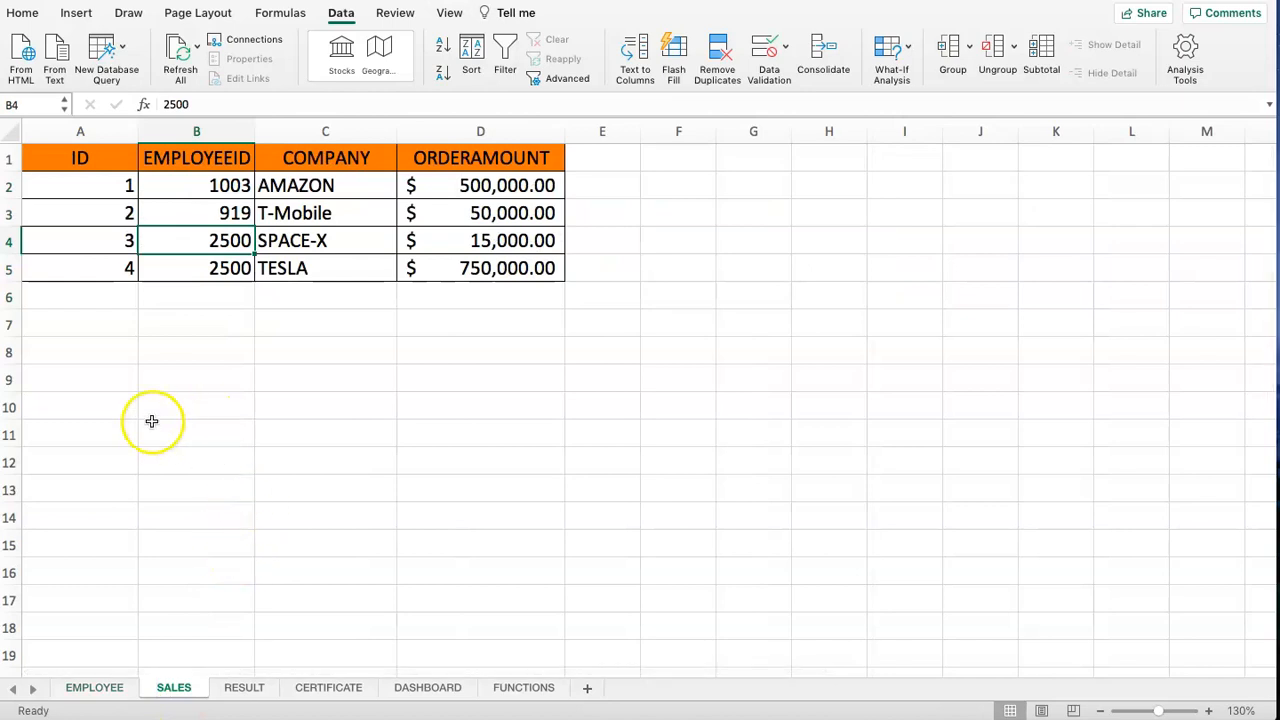
{"action": "left_click_drag", "start_coordinate": [94, 190], "coordinate": [508, 271]}
{"action": "left_click", "coordinate": [177, 191]}
{"action": "left_click_drag", "start_coordinate": [86, 183], "coordinate": [83, 259]}
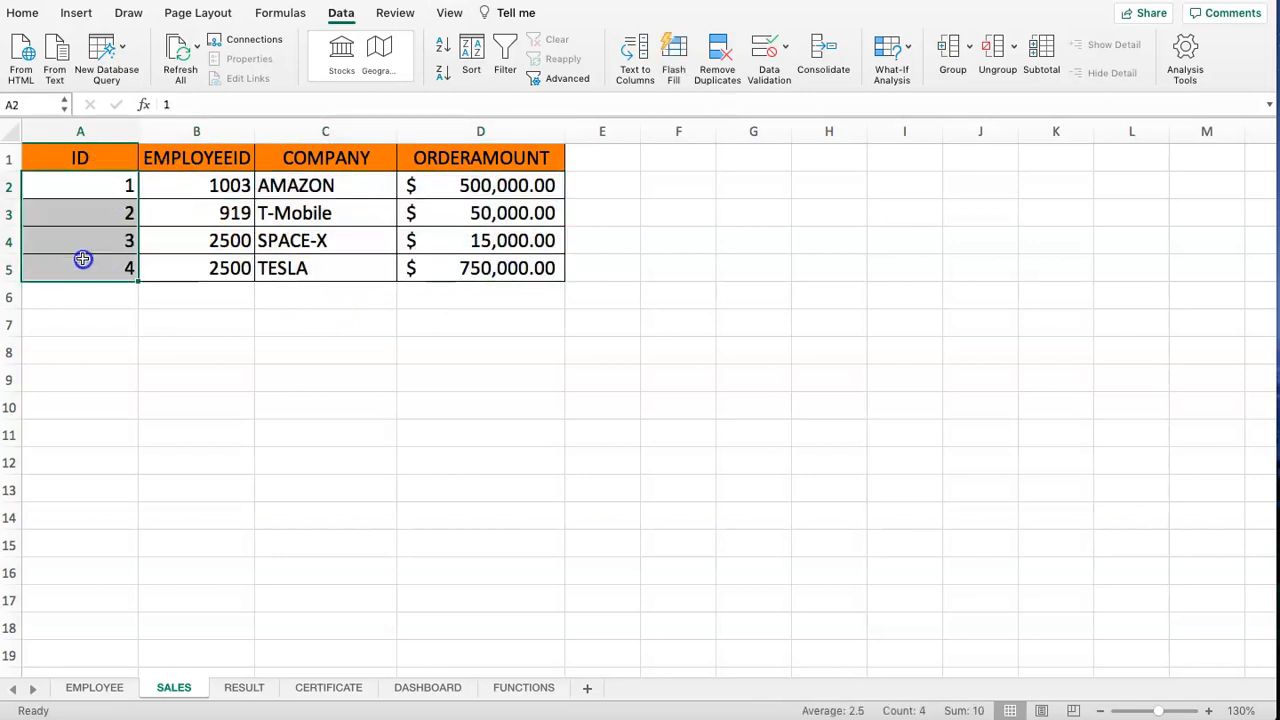
{"action": "left_click_drag", "start_coordinate": [190, 187], "coordinate": [191, 266]}
{"action": "left_click_drag", "start_coordinate": [300, 188], "coordinate": [320, 274]}
{"action": "left_click_drag", "start_coordinate": [470, 185], "coordinate": [480, 268]}
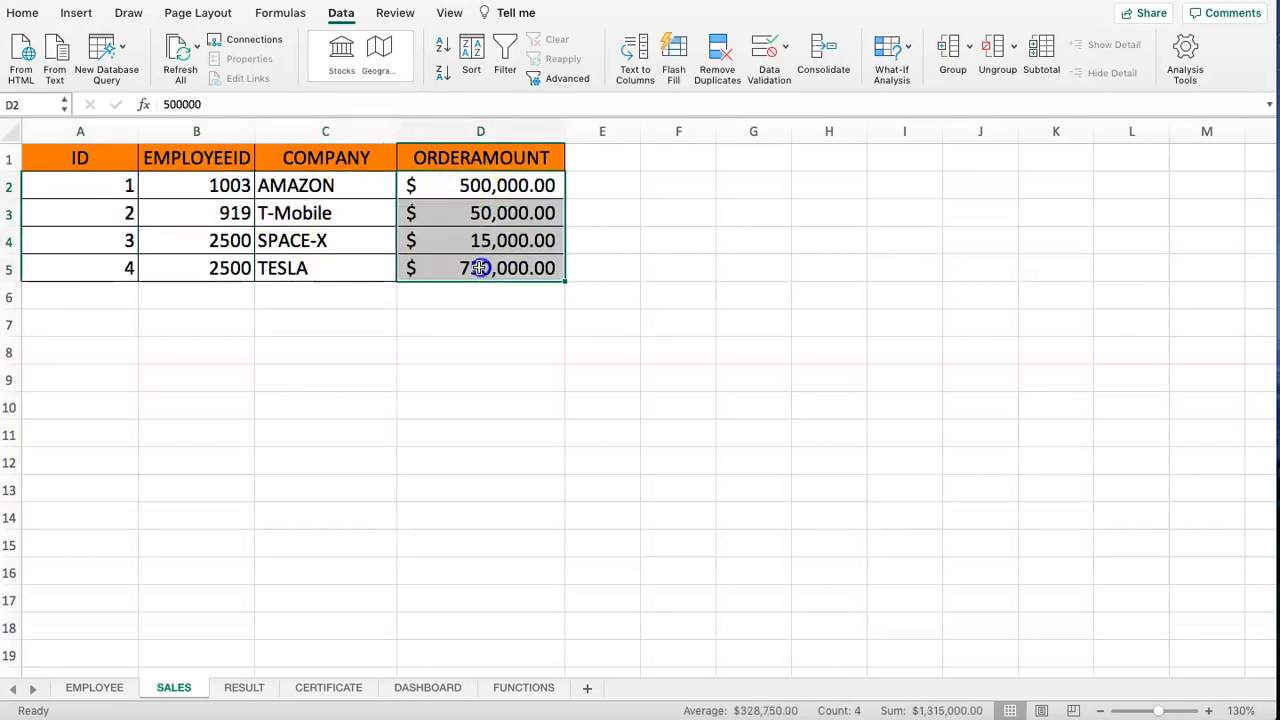
Trace the employee ID of the first sales order to the matching first name on the EMPLOYEE sheet.
{"action": "left_click", "coordinate": [218, 203]}
{"action": "left_click", "coordinate": [191, 188]}
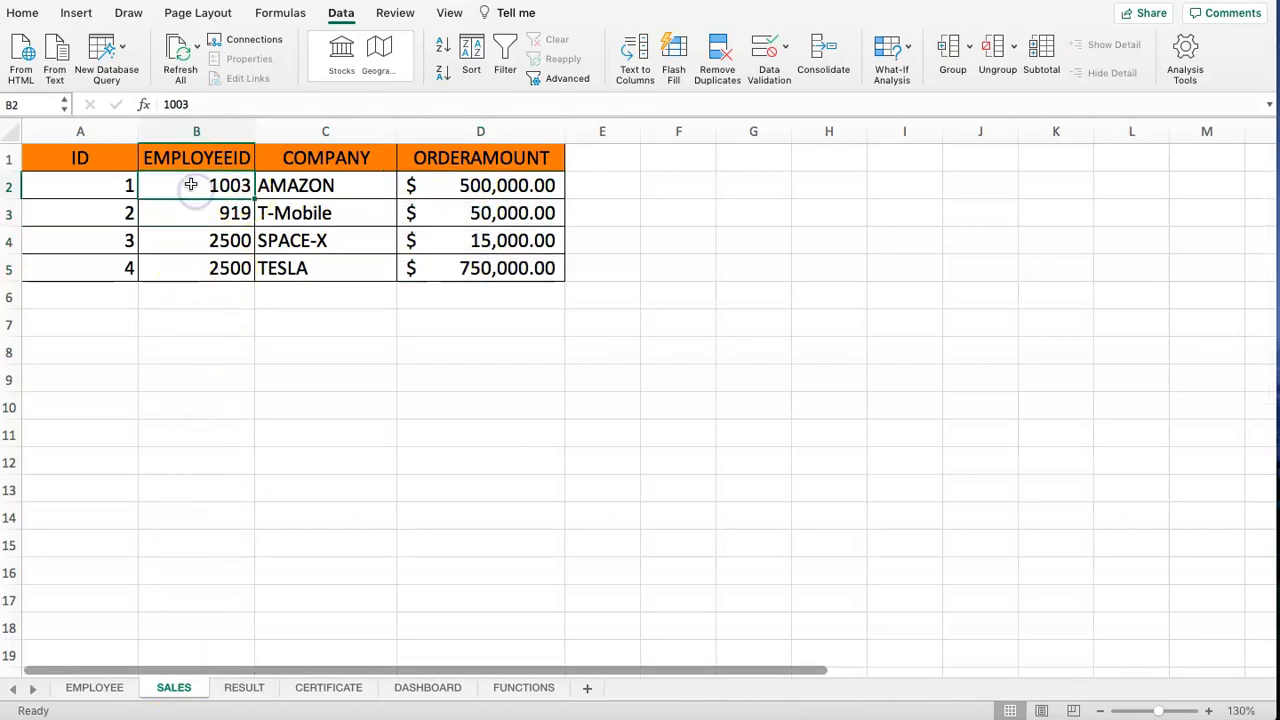
{"action": "left_click", "coordinate": [92, 688]}
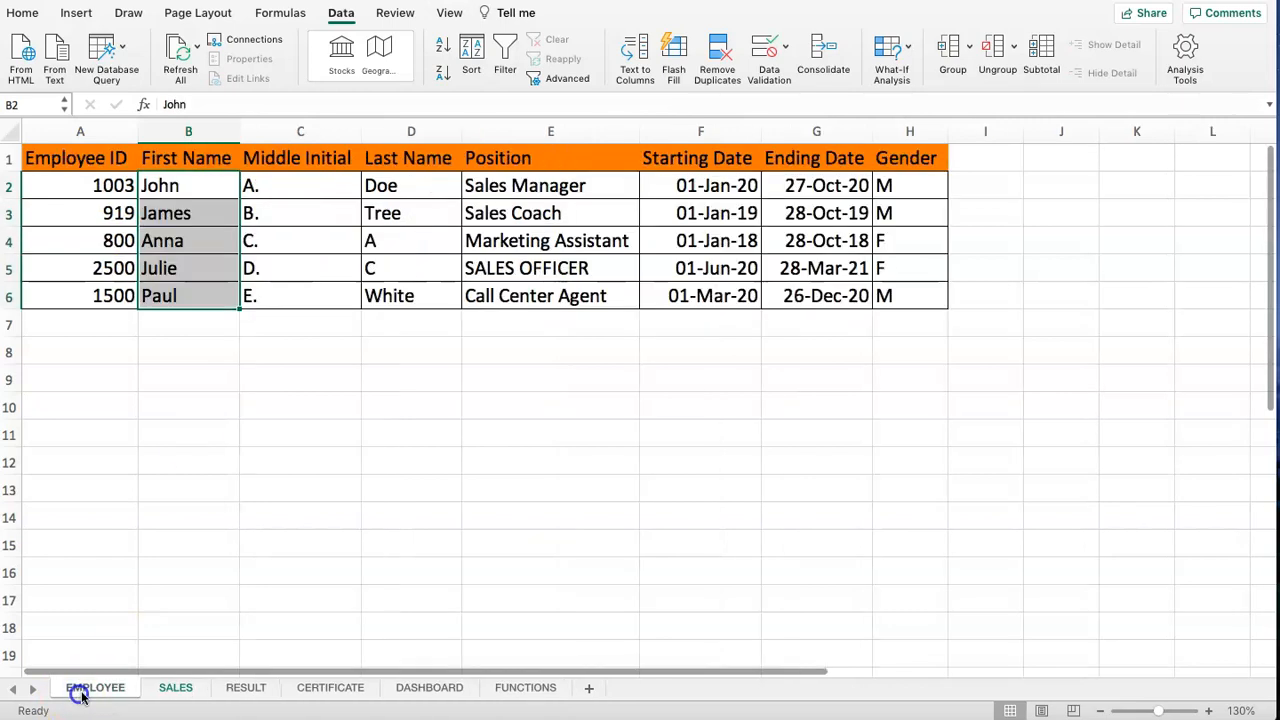
{"action": "left_click", "coordinate": [108, 193]}
{"action": "left_click", "coordinate": [165, 185]}
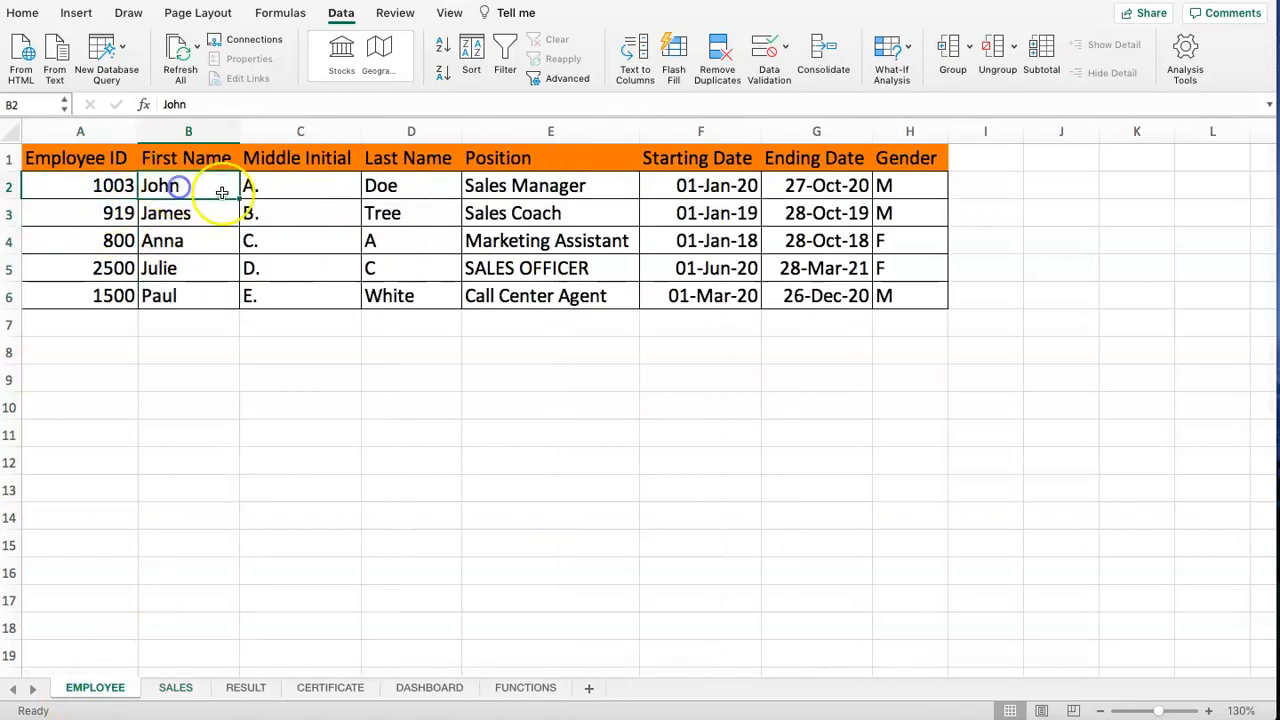
On the RESULT sheet, enter 1 as the sales order and the matching employee's first name as the sales agent.
{"action": "left_click", "coordinate": [245, 688]}
{"action": "left_click", "coordinate": [177, 251]}
{"action": "left_click", "coordinate": [247, 244]}
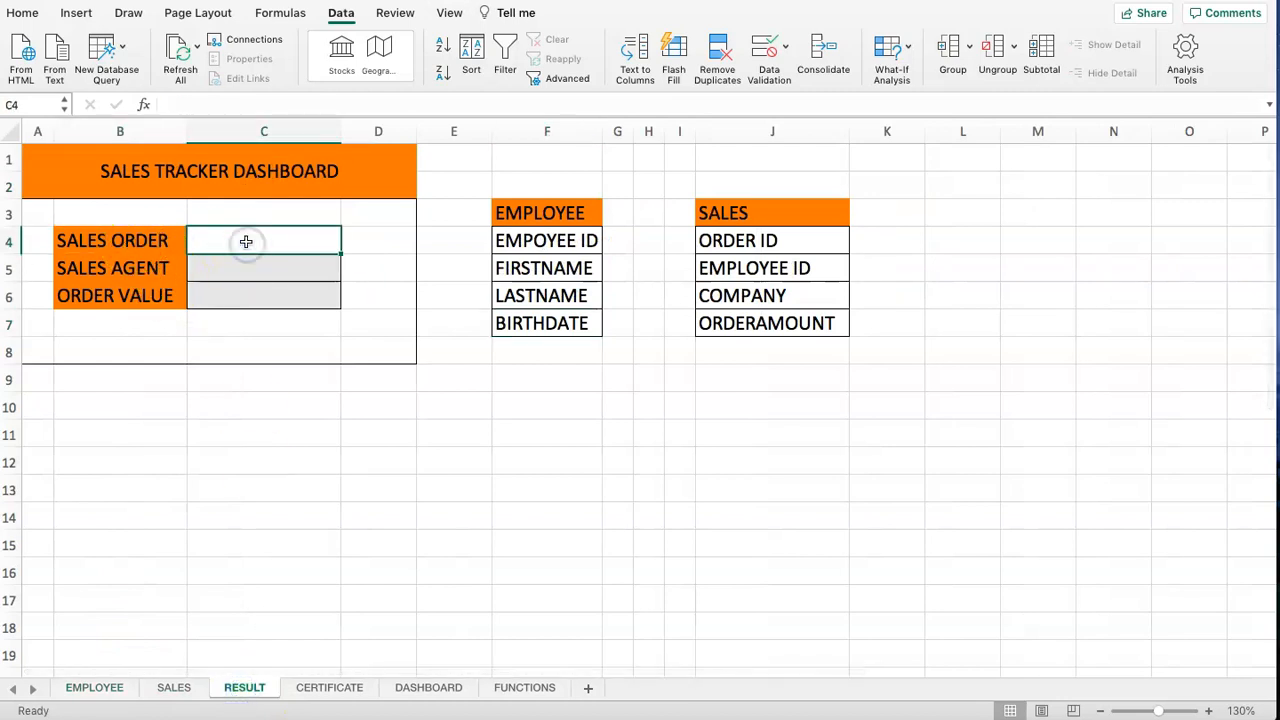
{"action": "type", "text": "1"}
{"action": "left_click", "coordinate": [263, 273]}
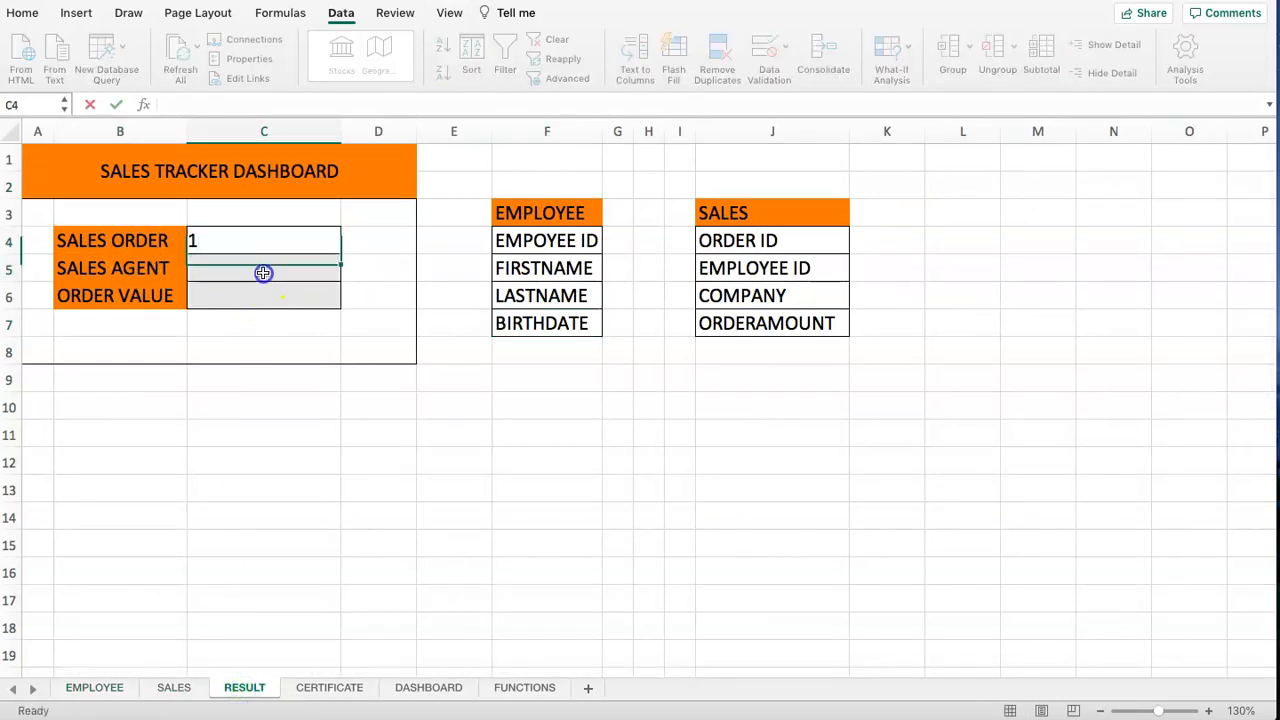
{"action": "type", "text": "John"}
{"action": "key", "text": "Return"}
Enter 100000 as the order value in cell C6 of the sales tracker dashboard.
{"action": "left_click", "coordinate": [278, 300]}
{"action": "type", "text": "100000"}
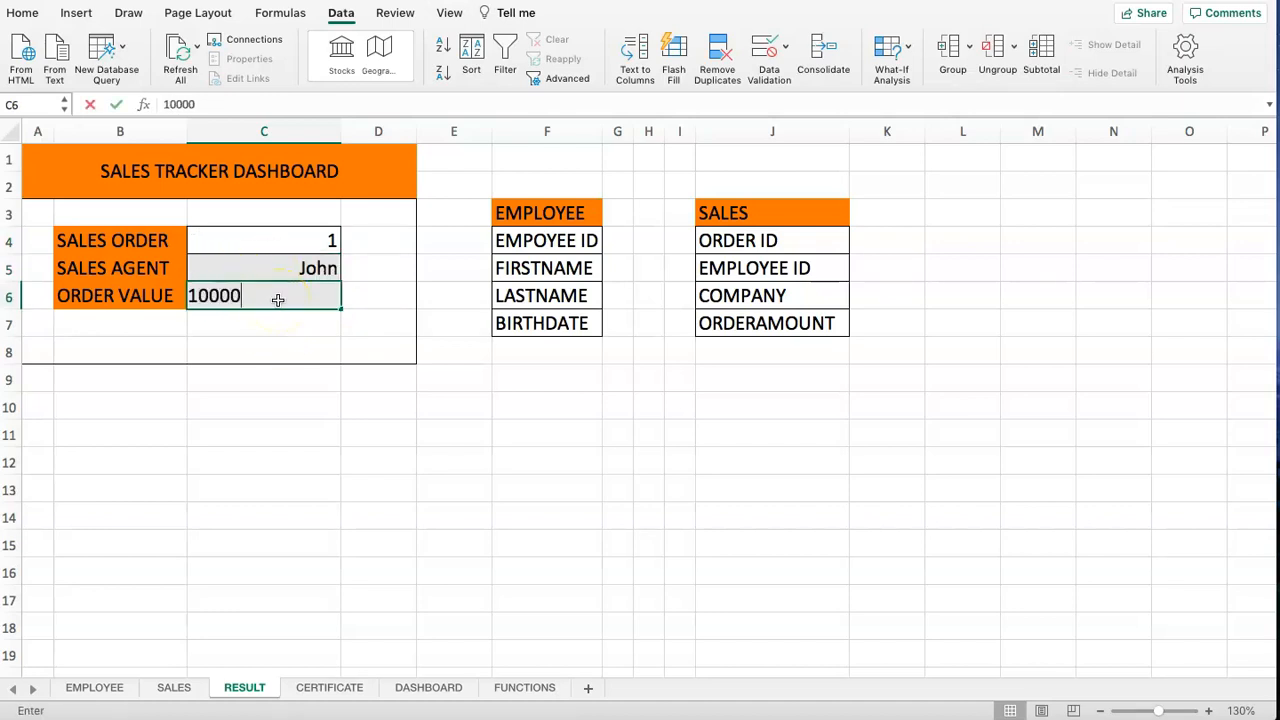
{"action": "key", "text": "Return"}
{"action": "left_click", "coordinate": [229, 383]}
{"action": "left_click", "coordinate": [103, 397]}
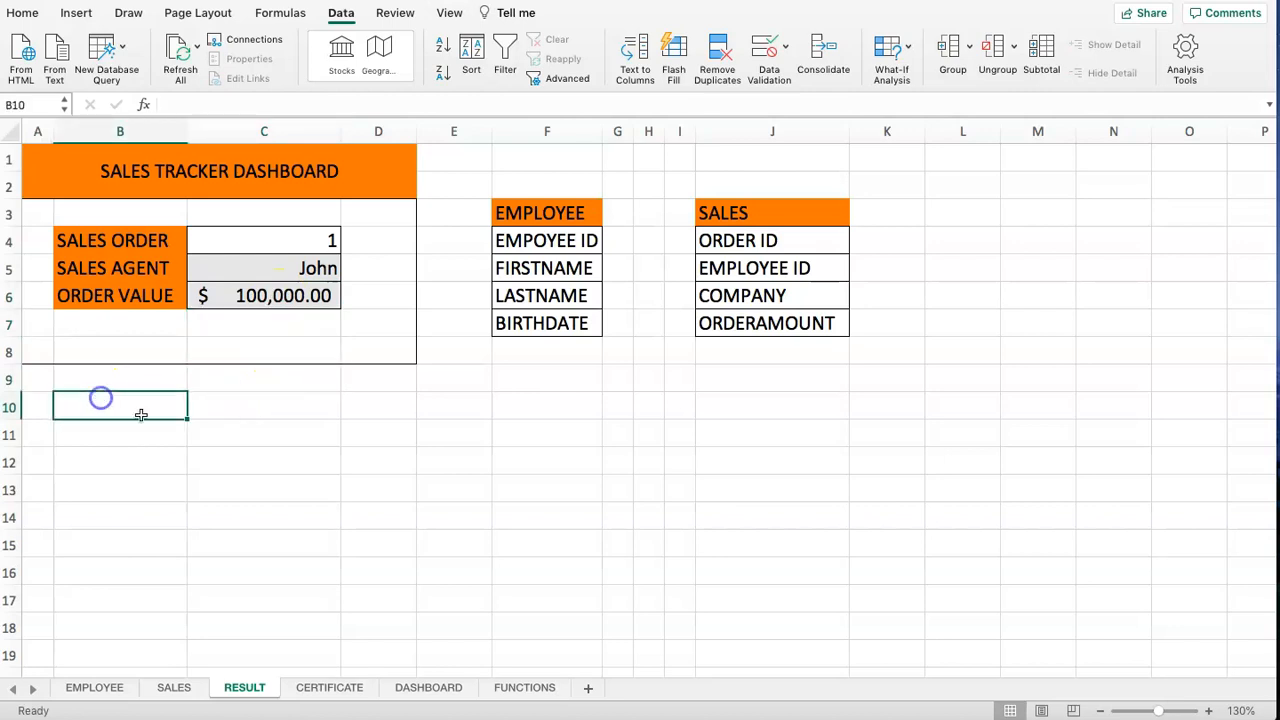
Fill the employee ID cells in both the EMPLOYEE and SALES field lists with light blue.
{"action": "left_click", "coordinate": [563, 242]}
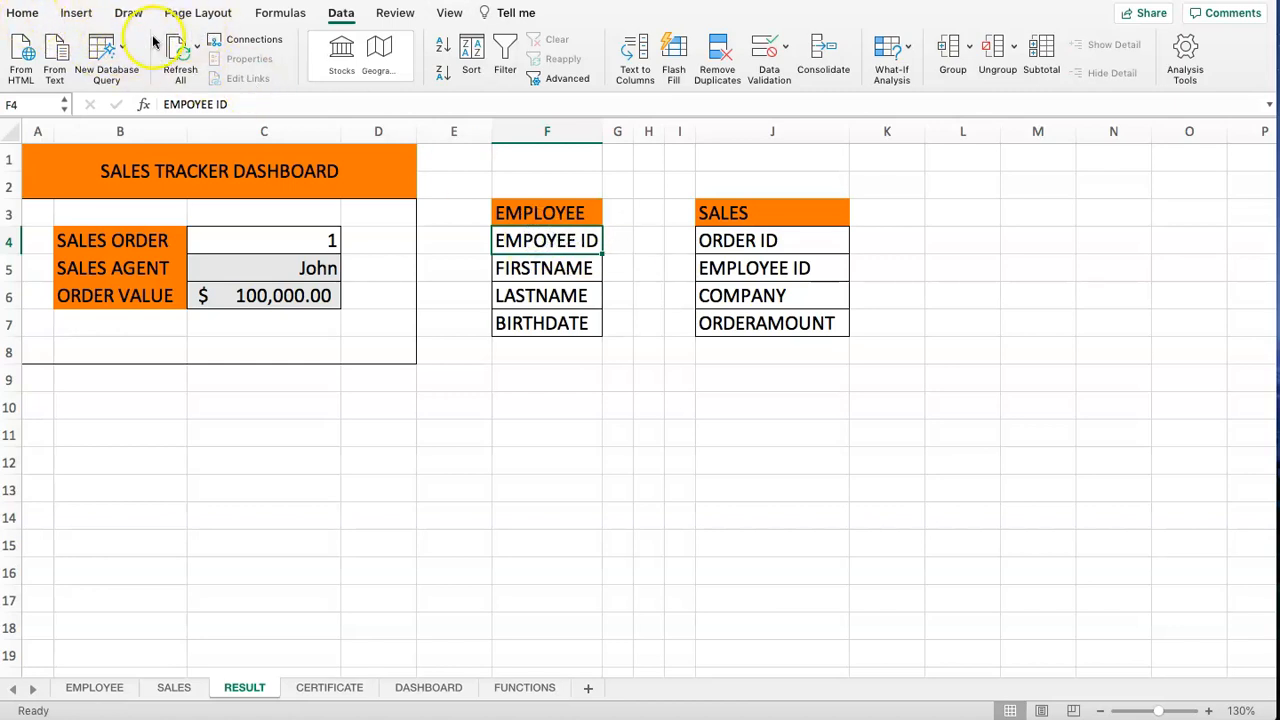
{"action": "left_click", "coordinate": [38, 18]}
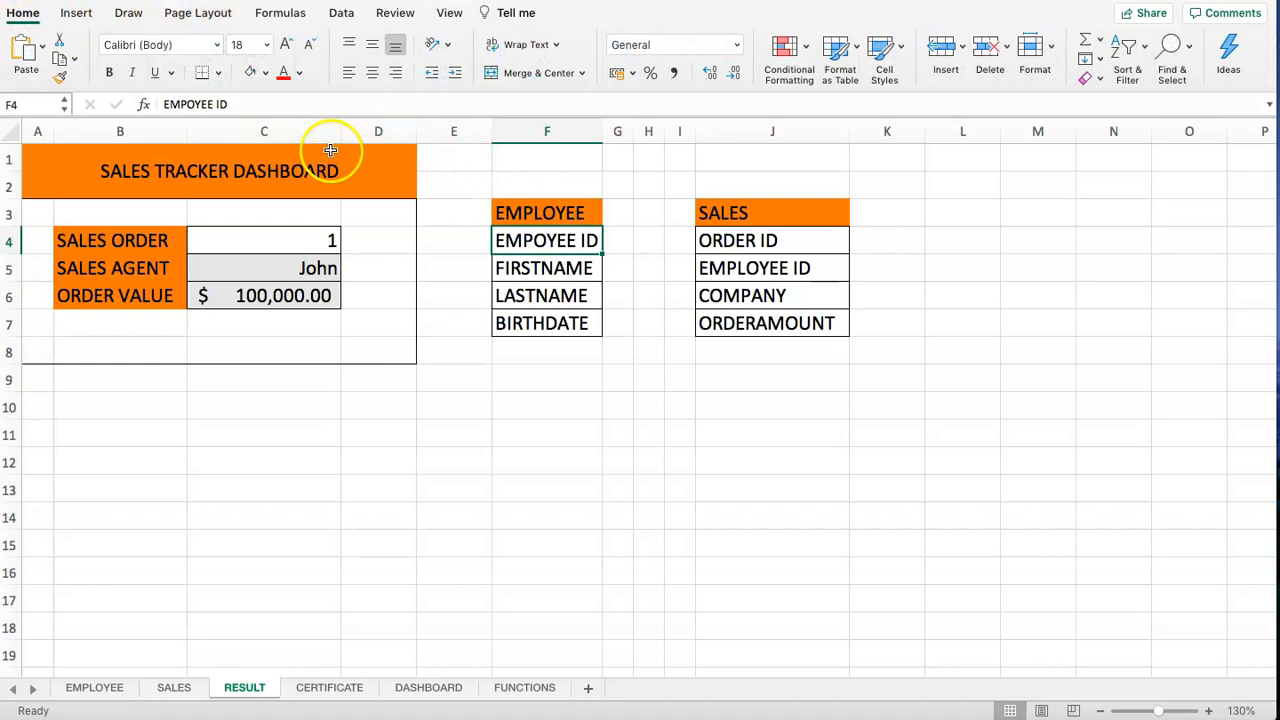
{"action": "left_click", "coordinate": [268, 76]}
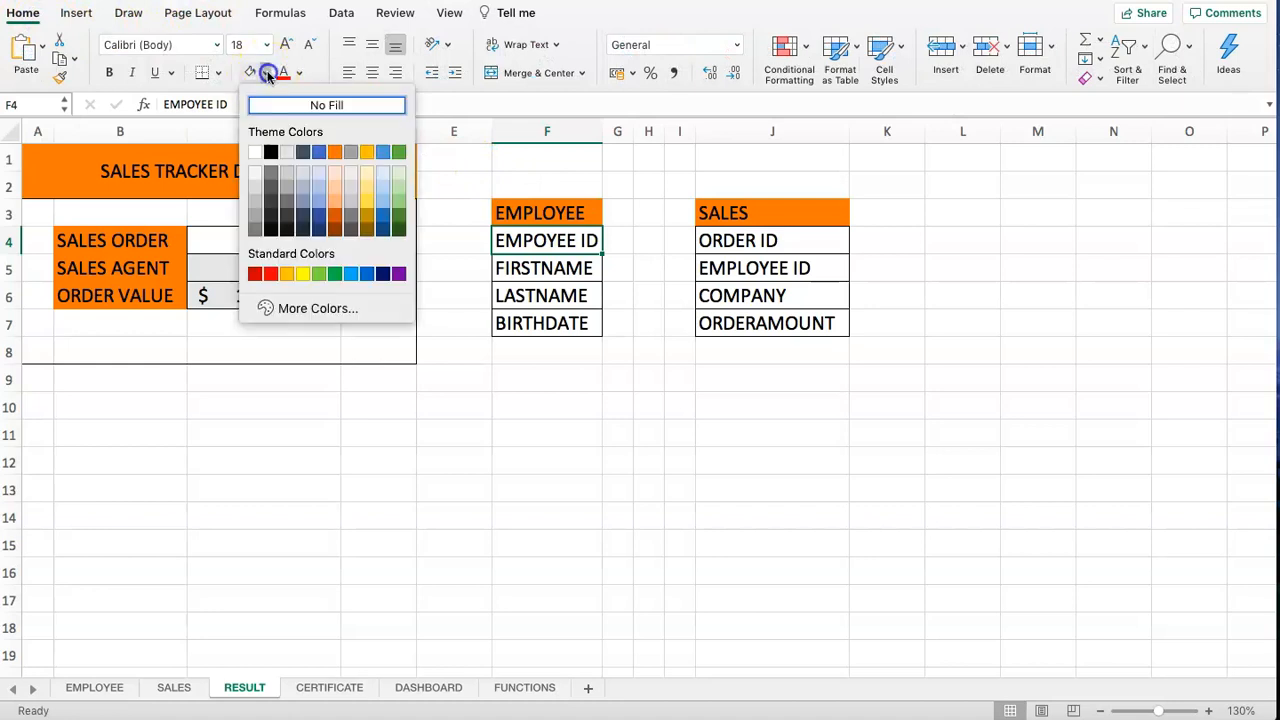
{"action": "left_click", "coordinate": [319, 171]}
{"action": "left_click", "coordinate": [740, 278]}
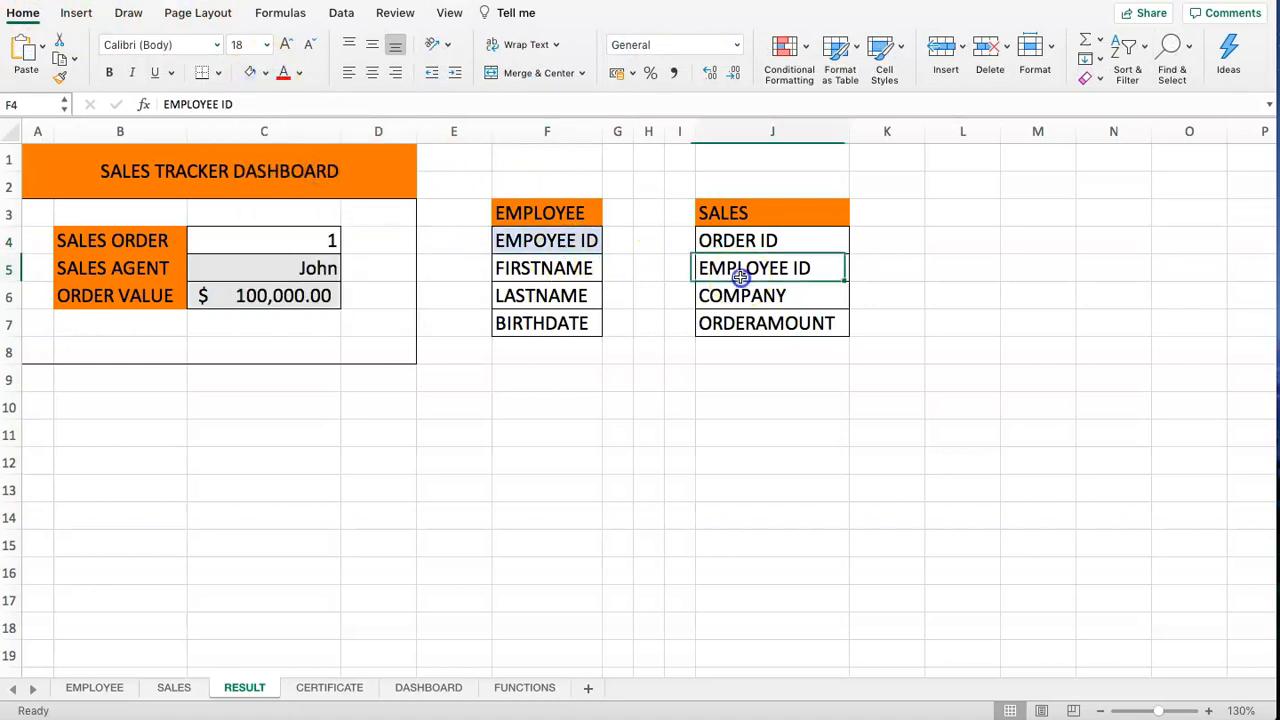
{"action": "left_click", "coordinate": [250, 73]}
Fill cells H5:I5, H4 and G4 with the same light blue to connect the two employee ID fields.
{"action": "left_click", "coordinate": [563, 245]}
{"action": "left_click_drag", "start_coordinate": [563, 245], "coordinate": [800, 266]}
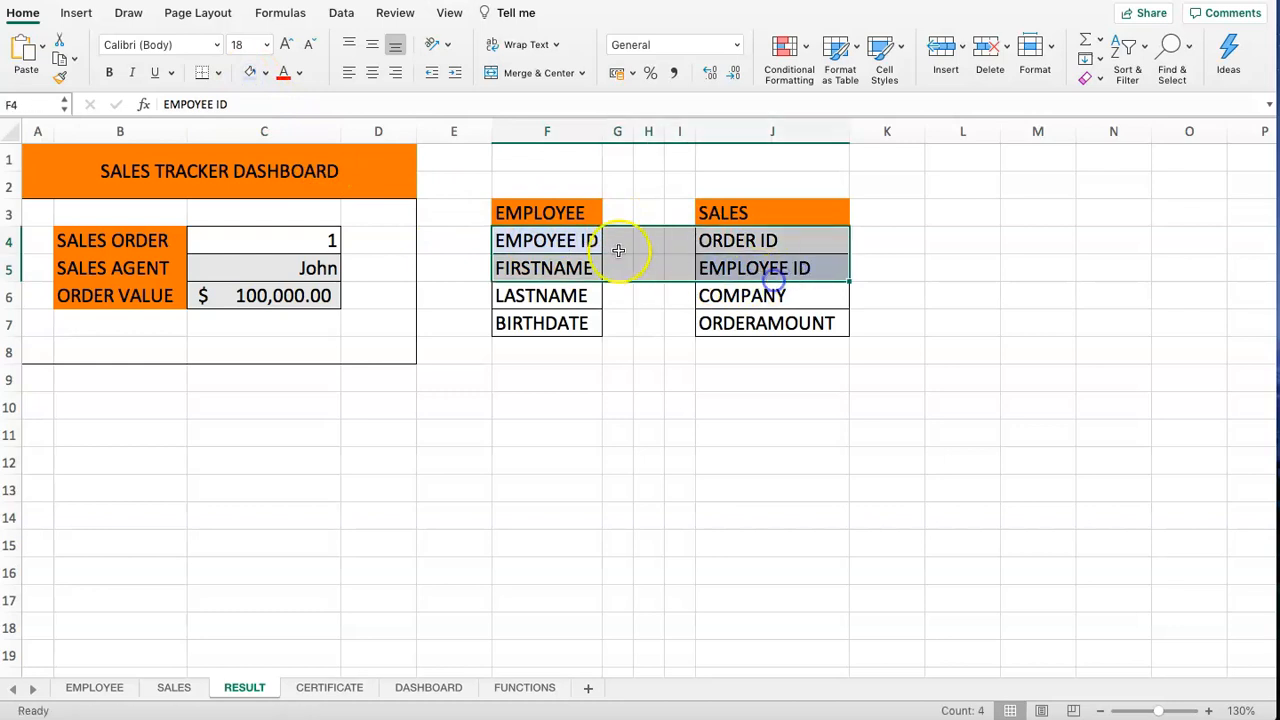
{"action": "left_click", "coordinate": [720, 277]}
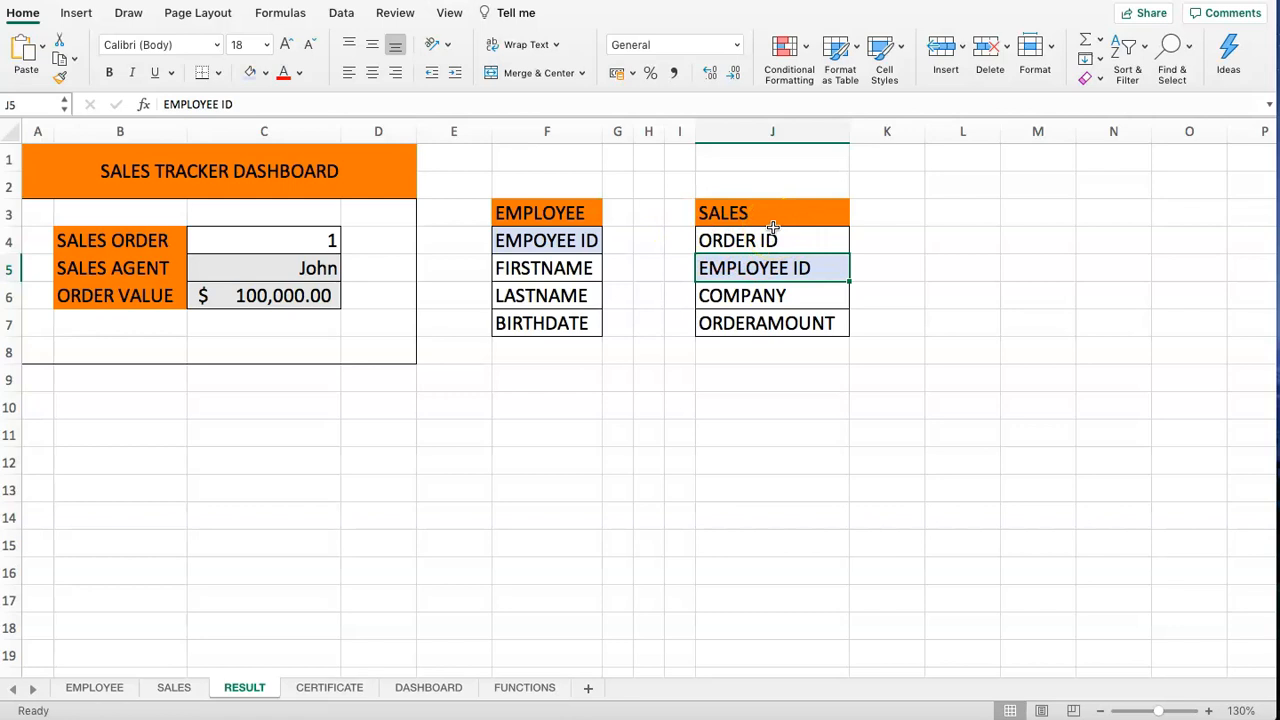
{"action": "left_click_drag", "start_coordinate": [730, 272], "coordinate": [650, 266]}
{"action": "left_click", "coordinate": [253, 72]}
{"action": "key", "text": "Up"}
{"action": "left_click", "coordinate": [253, 72]}
{"action": "key", "text": "Left"}
{"action": "left_click", "coordinate": [253, 72]}
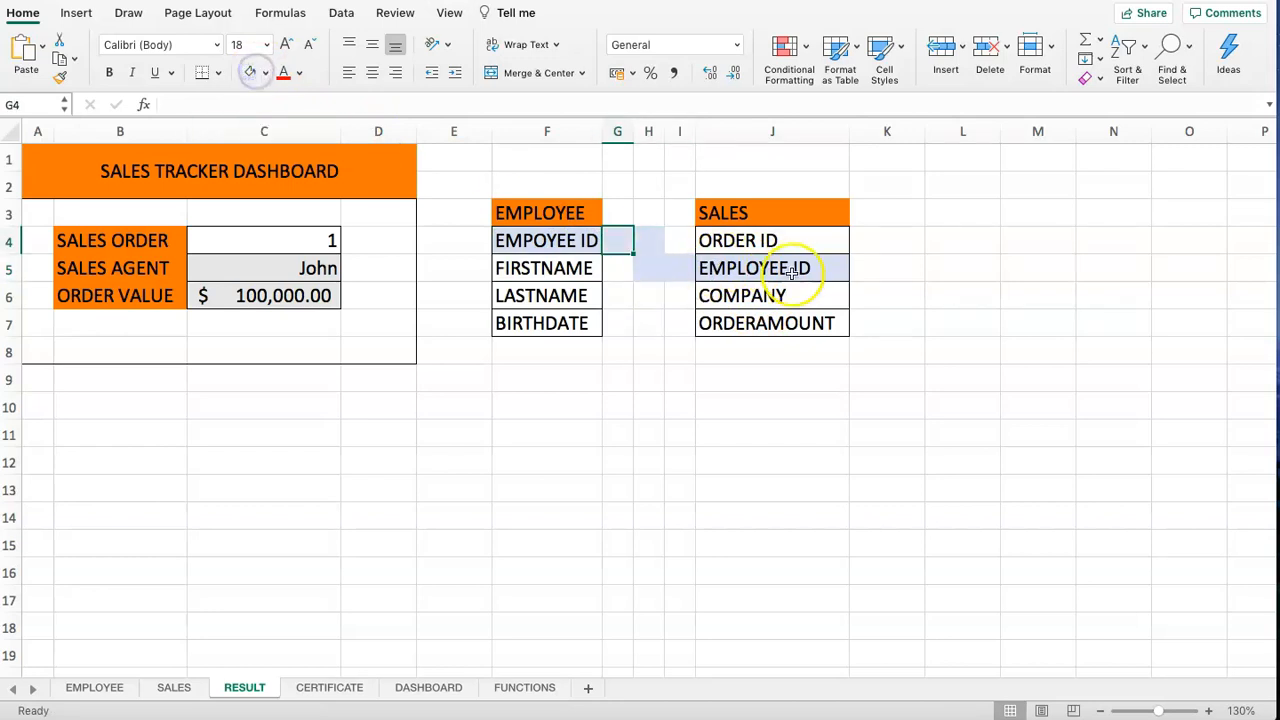
Fill the ORDER ID cell in the SALES field list with light yellow.
{"action": "left_click", "coordinate": [758, 240]}
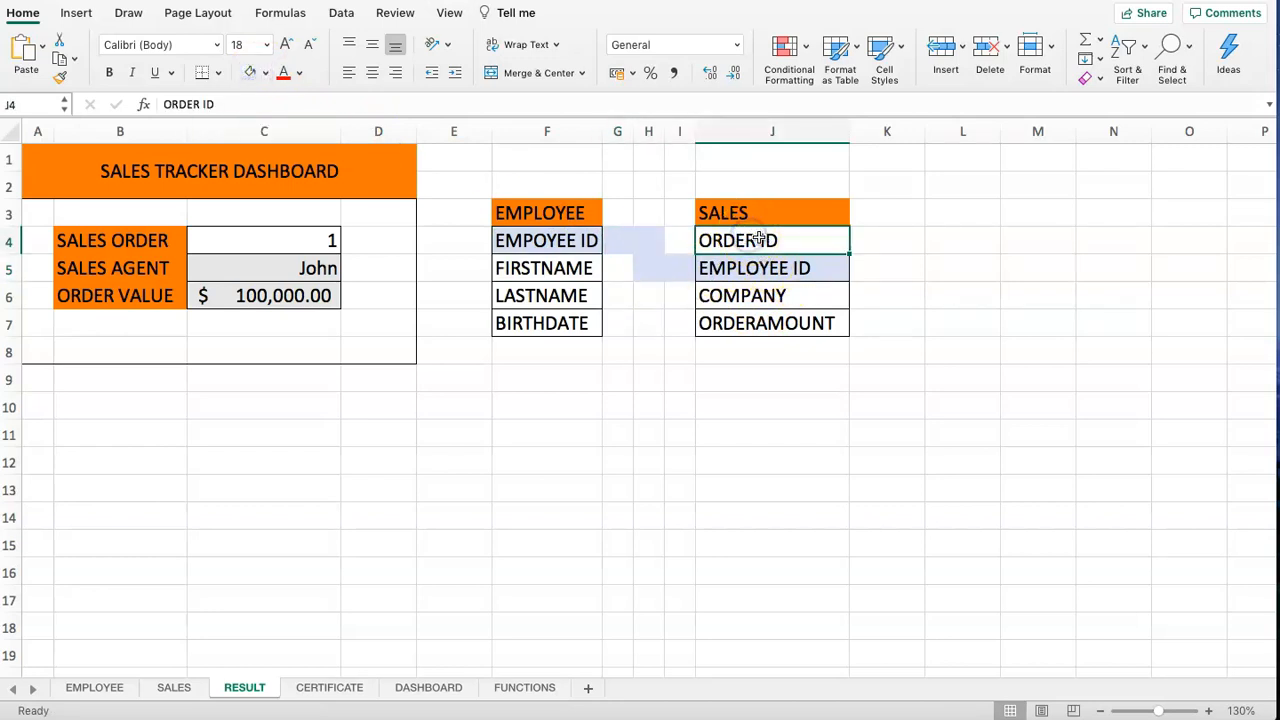
{"action": "left_click", "coordinate": [265, 72]}
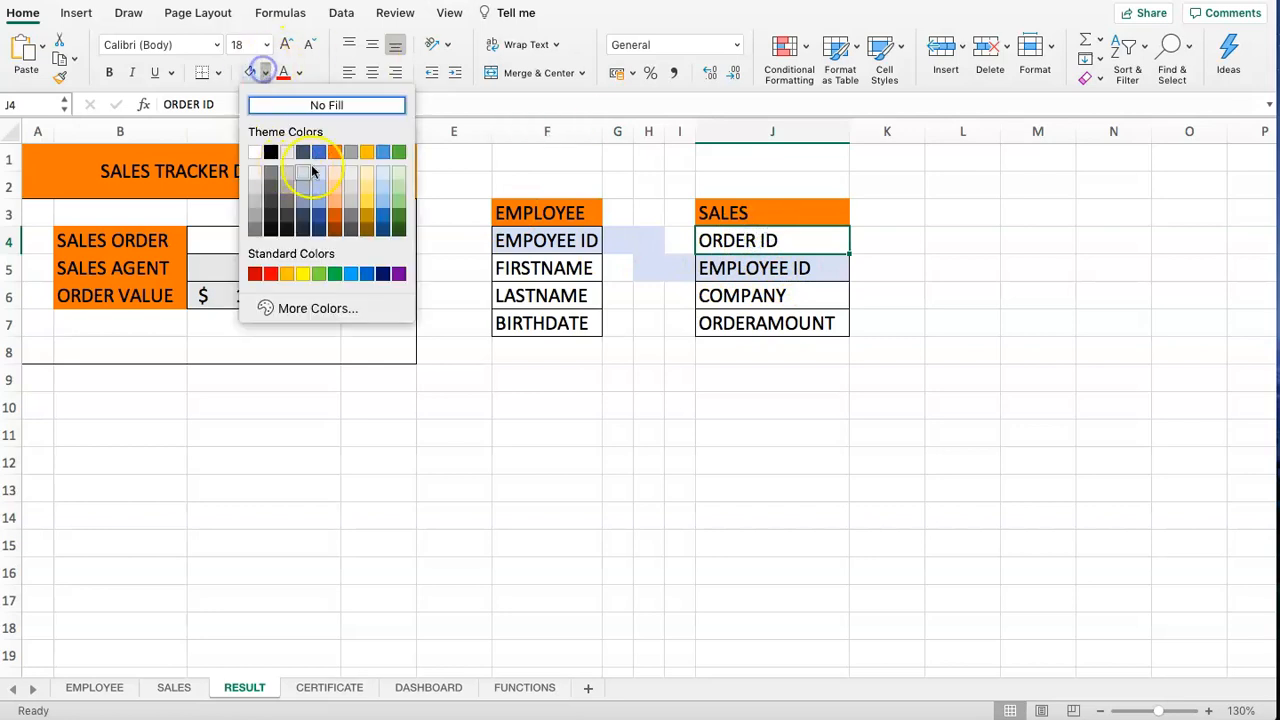
{"action": "left_click", "coordinate": [366, 170]}
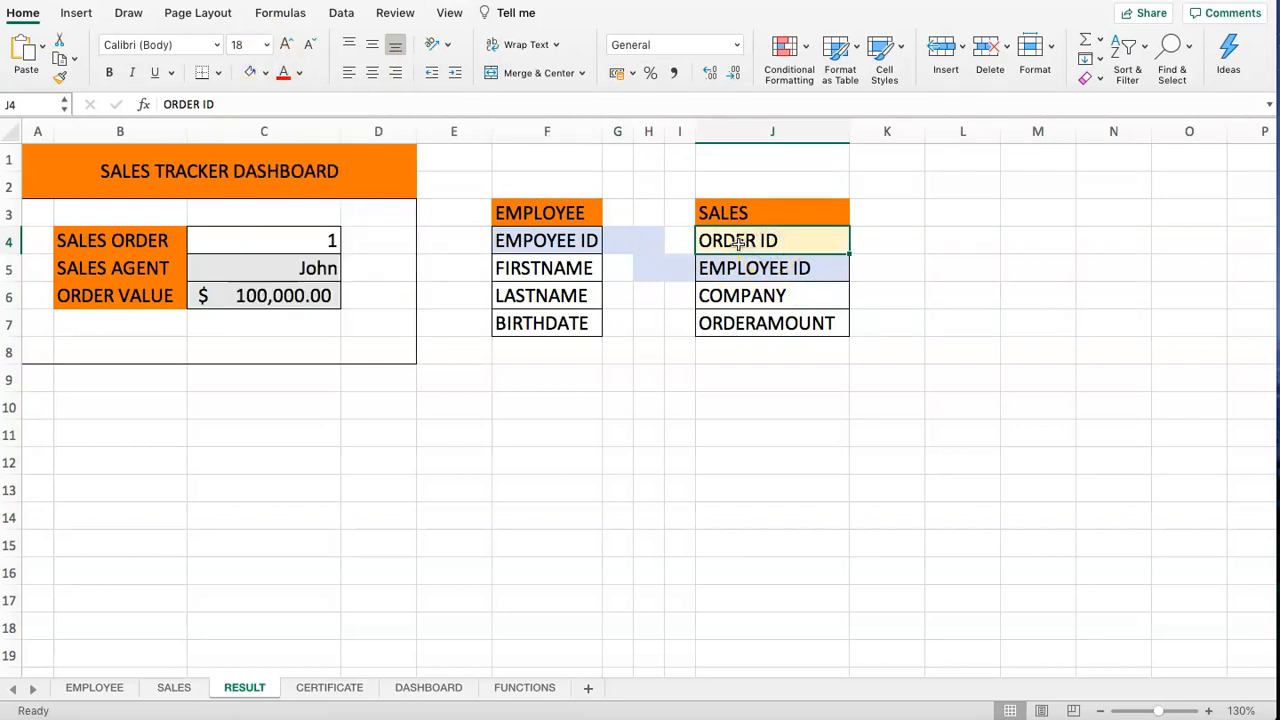
Trace the link from the SALES employee ID to the matching ID and FIRSTNAME fields of the EMPLOYEE list.
{"action": "left_click", "coordinate": [762, 267]}
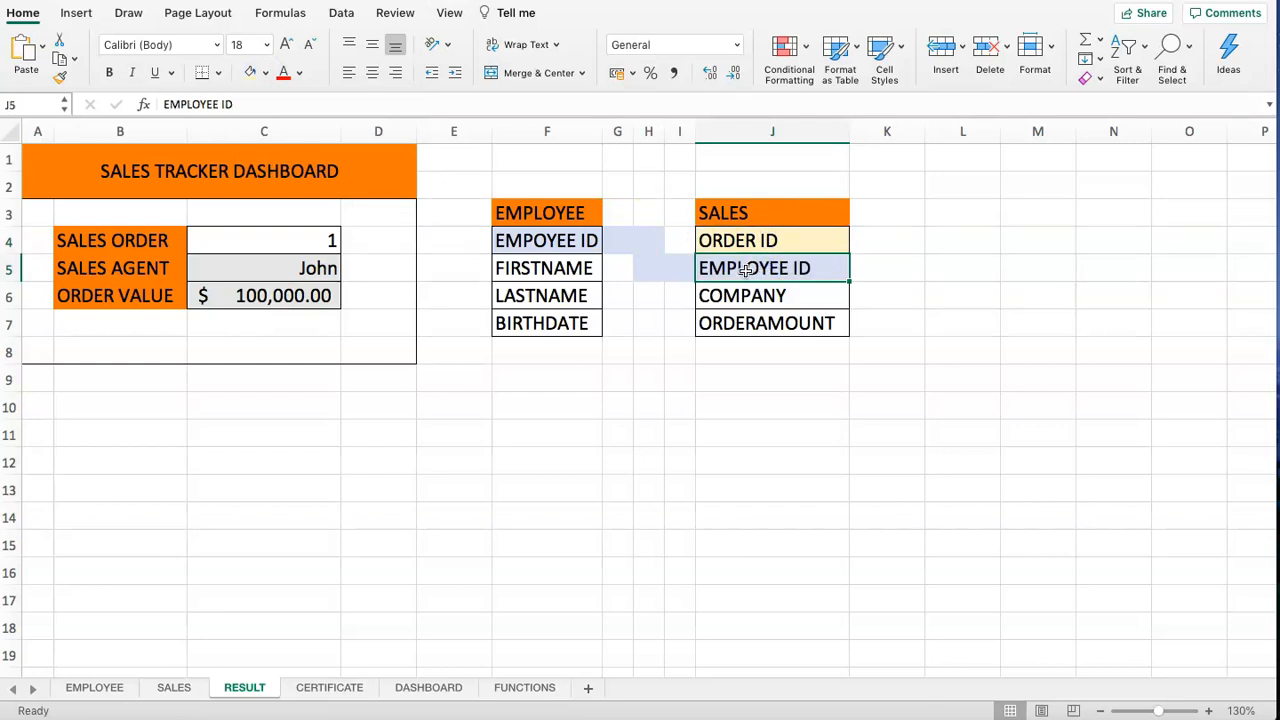
{"action": "left_click_drag", "start_coordinate": [769, 273], "coordinate": [549, 222]}
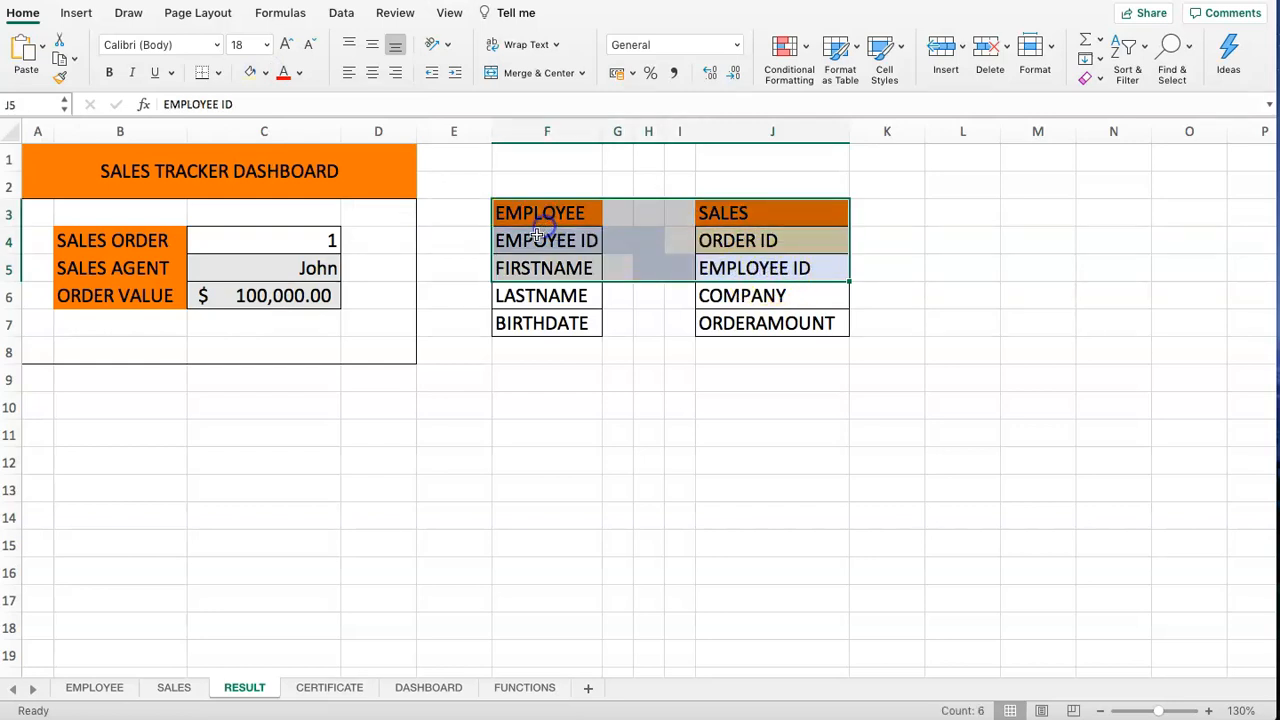
{"action": "left_click", "coordinate": [540, 238]}
{"action": "left_click", "coordinate": [544, 245]}
{"action": "left_click_drag", "start_coordinate": [544, 245], "coordinate": [543, 271]}
{"action": "left_click", "coordinate": [505, 271]}
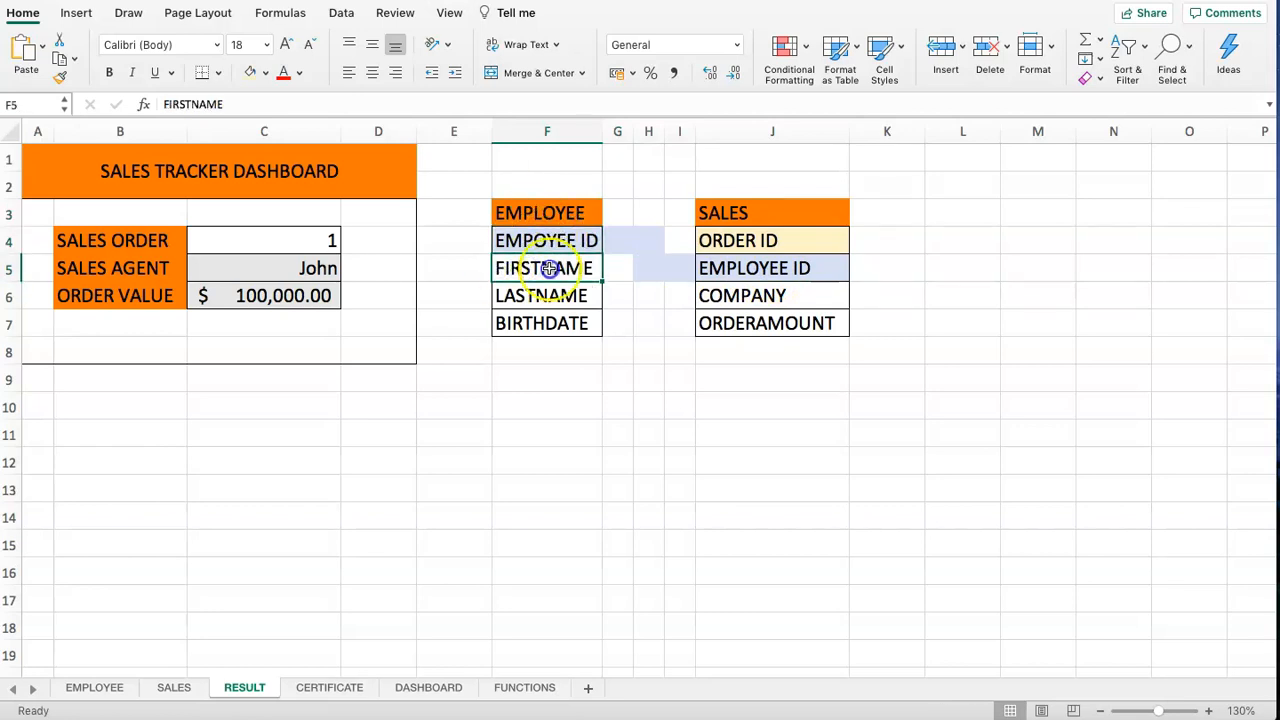
Enter the planning note "1. VLOOKUP for finding the matching EMPLOYEE ID" in cell B10.
{"action": "left_click", "coordinate": [126, 406]}
{"action": "type", "text": "1. VLOOKUP for finding th"}
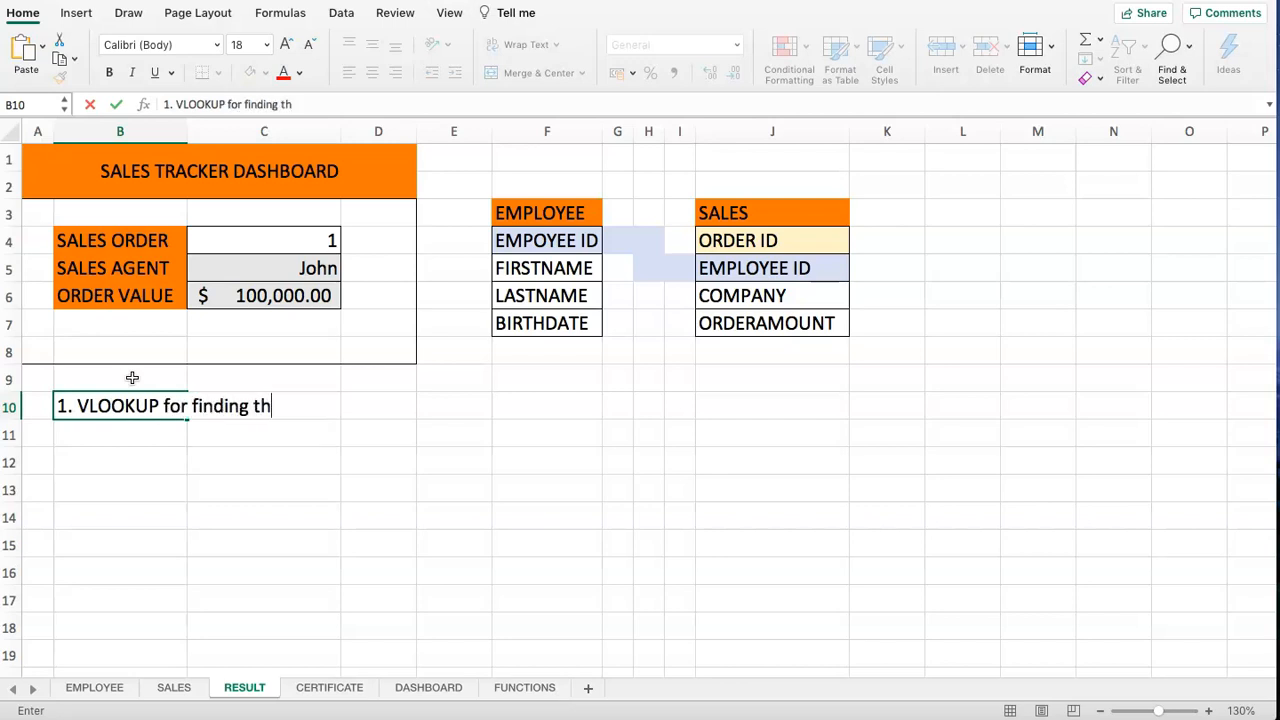
{"action": "type", "text": "EMPOL"}
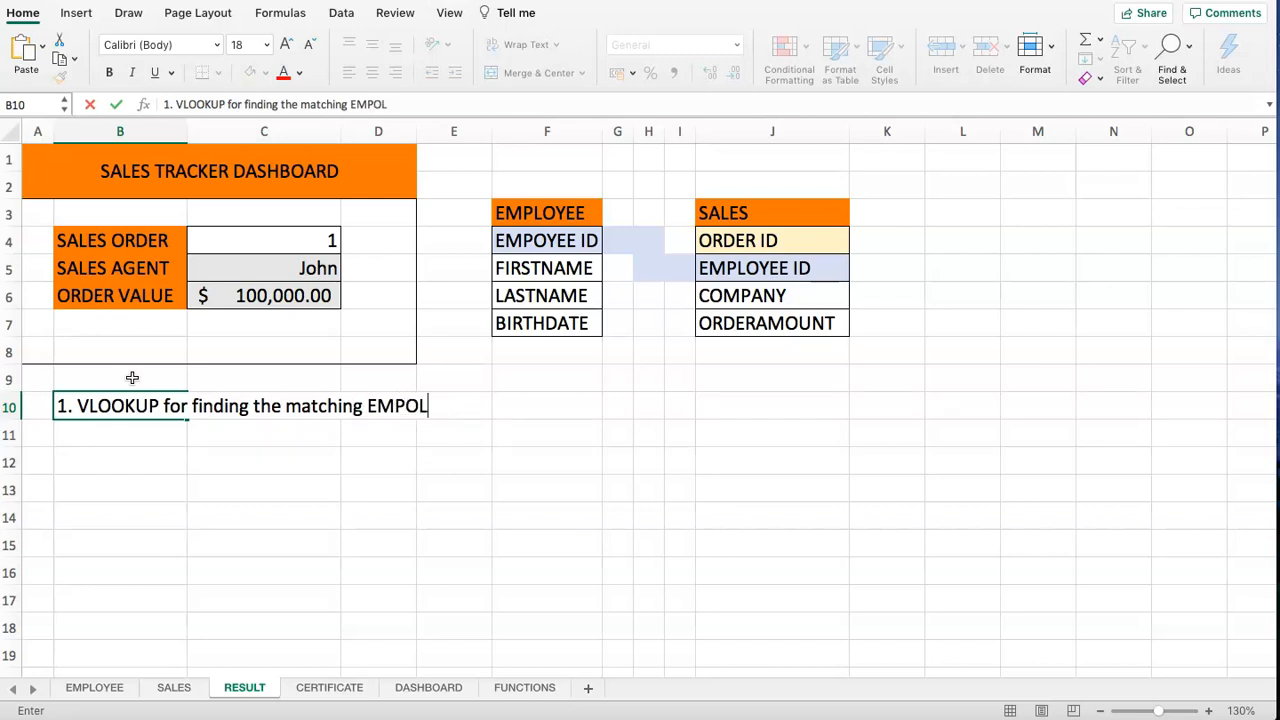
{"action": "key", "text": "BackSpace"}
{"action": "key", "text": "BackSpace"}
{"action": "type", "text": "LOYEE ID"}
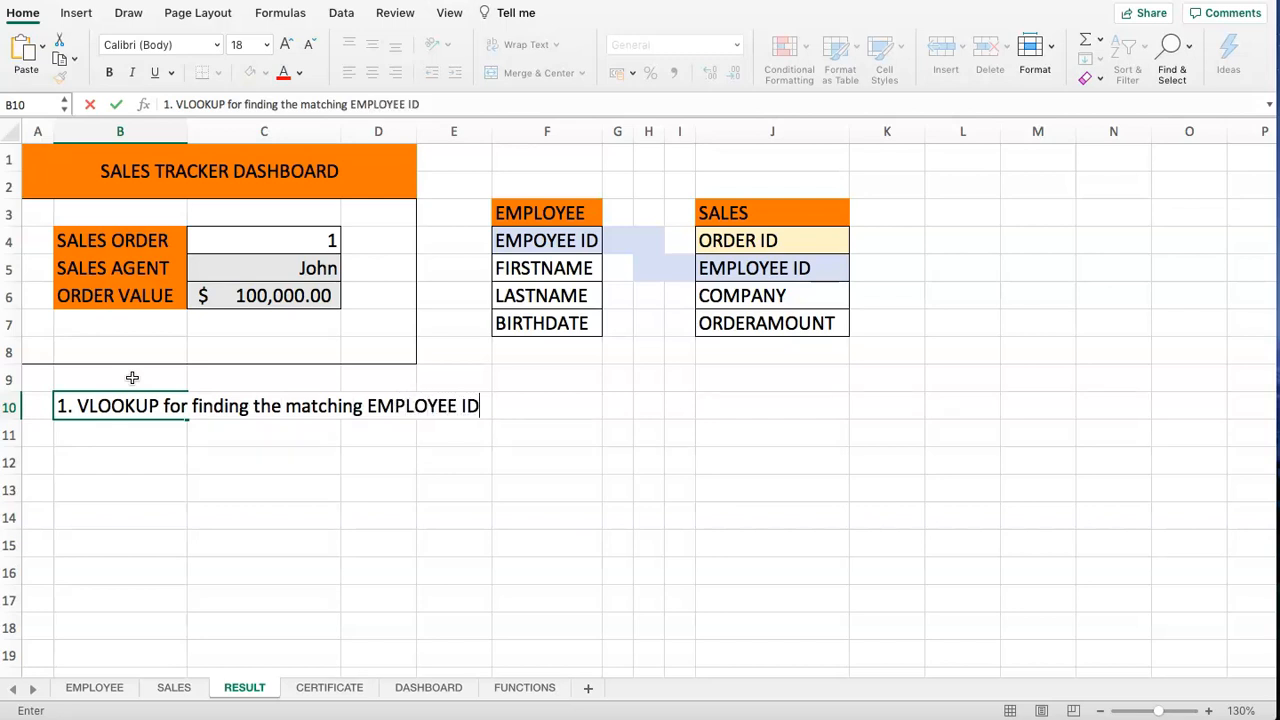
{"action": "key", "text": "Return"}
Enter the notes "2. CONNECT TO EMPLOYEE TAB" in B11 and "3. MATCH EMLOYEE ID with FIRSTNAME" in B12.
{"action": "type", "text": "2. CON"}
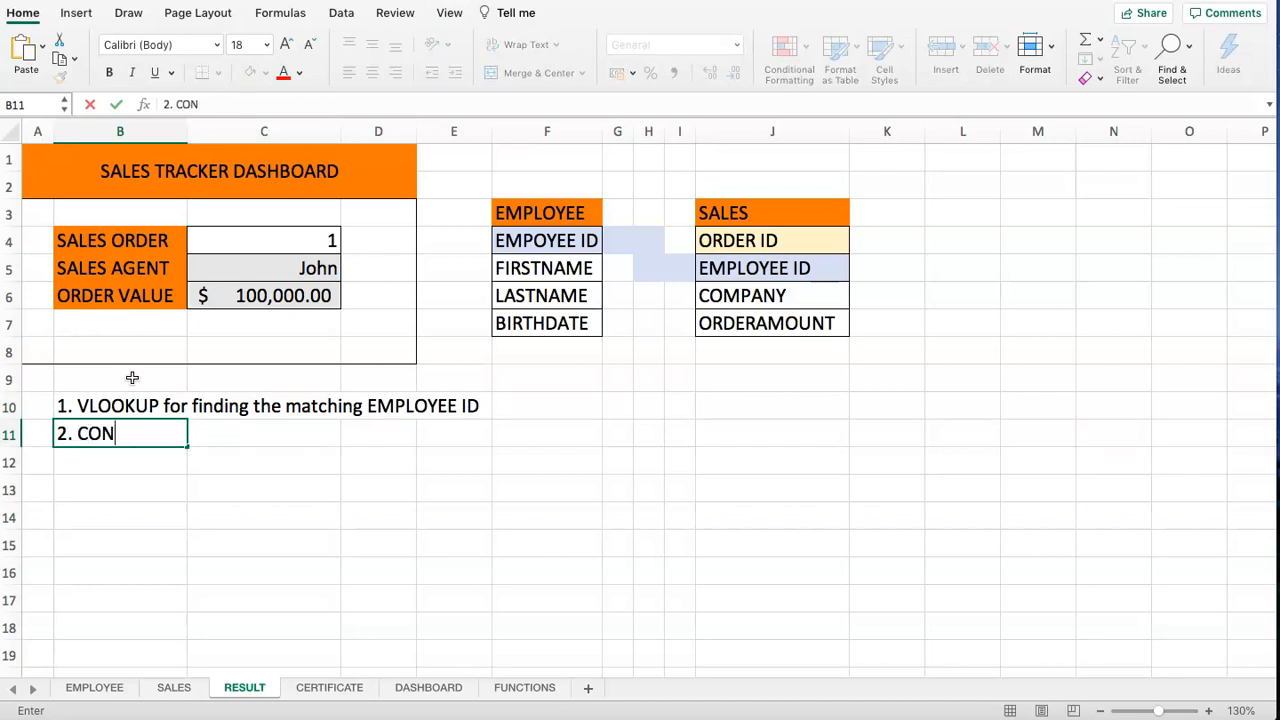
{"action": "type", "text": "NECT TO EMPLOYEE TAB"}
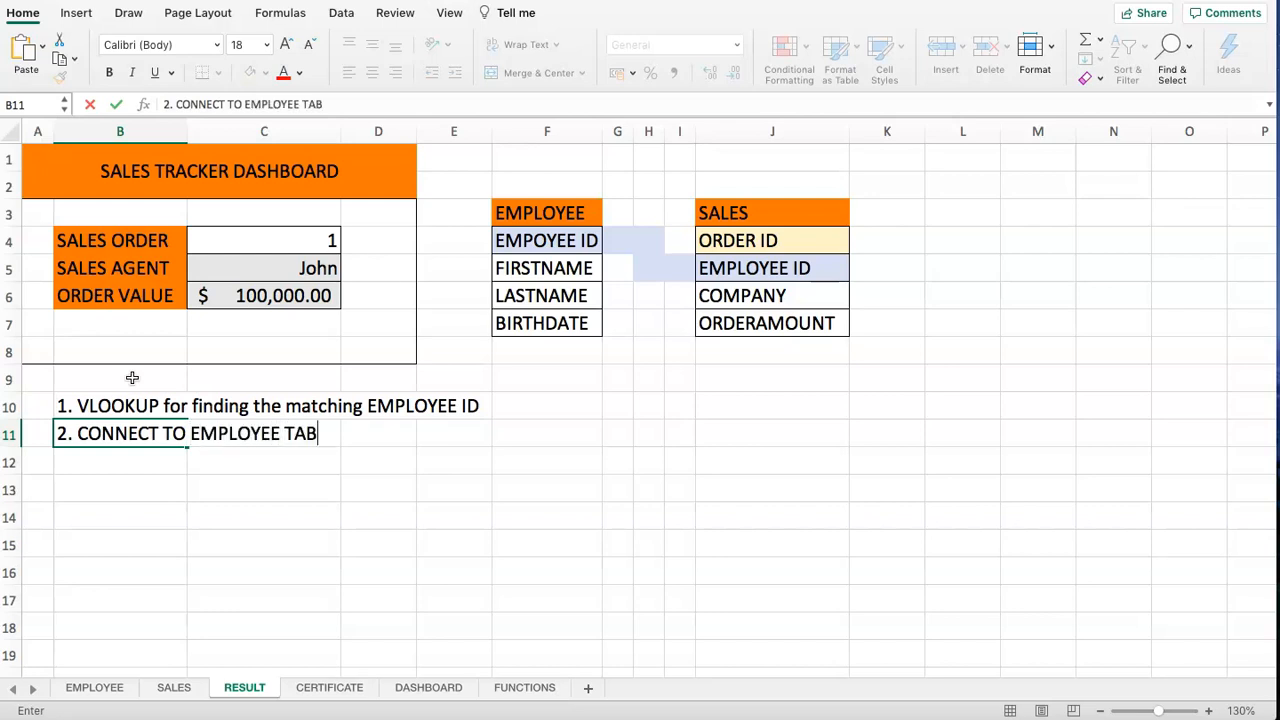
{"action": "key", "text": "Return"}
{"action": "type", "text": "3. MATCH EMLOYEE ID with FIRS"}
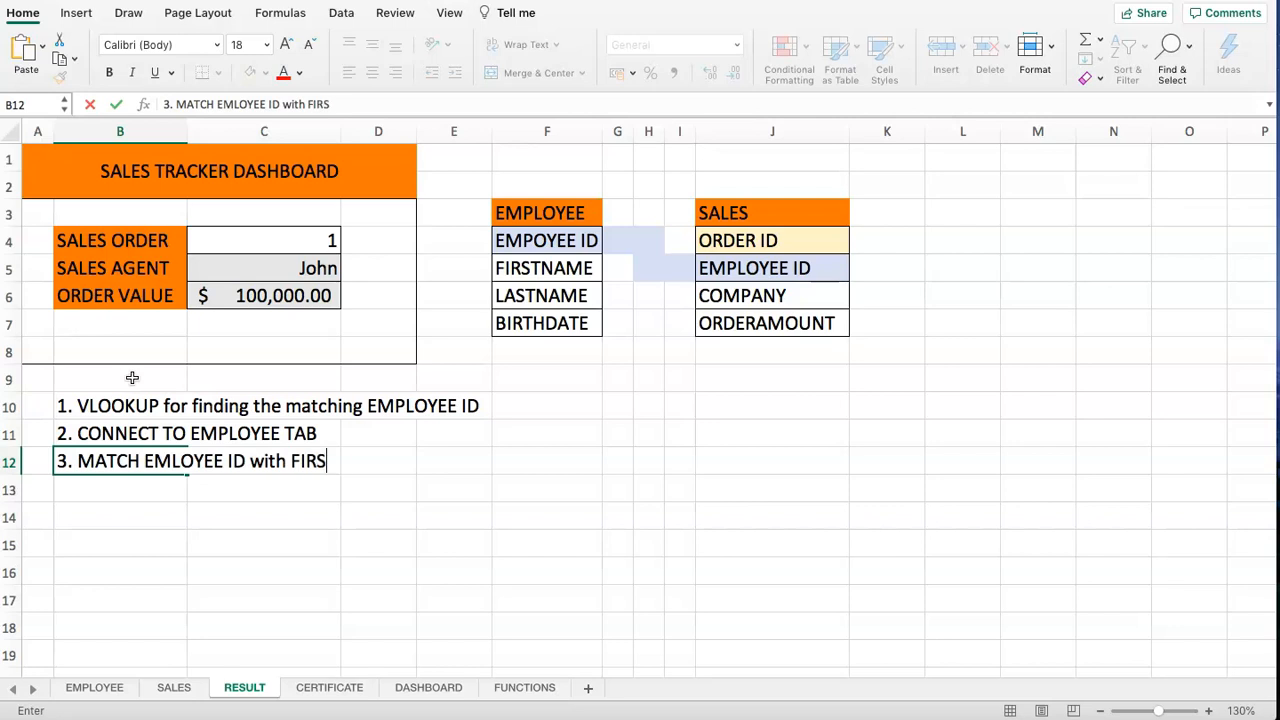
{"action": "type", "text": "TNAME"}
{"action": "key", "text": "Return"}
{"action": "left_click_drag", "start_coordinate": [130, 405], "coordinate": [129, 461]}
{"action": "left_click", "coordinate": [208, 382]}
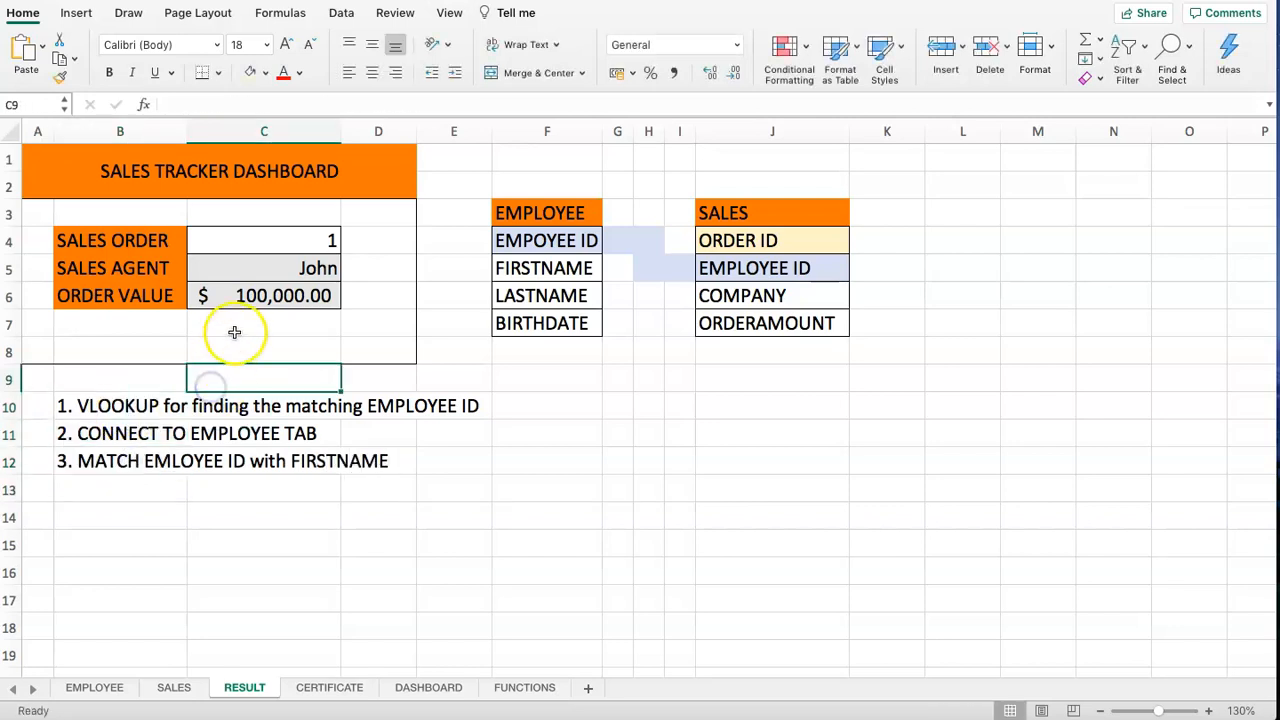
Enter the formula =VLOOKUP(C4,SALES!A2:D5,2,FALSE) in cell B14 to return the order's employee ID.
{"action": "left_click", "coordinate": [257, 240]}
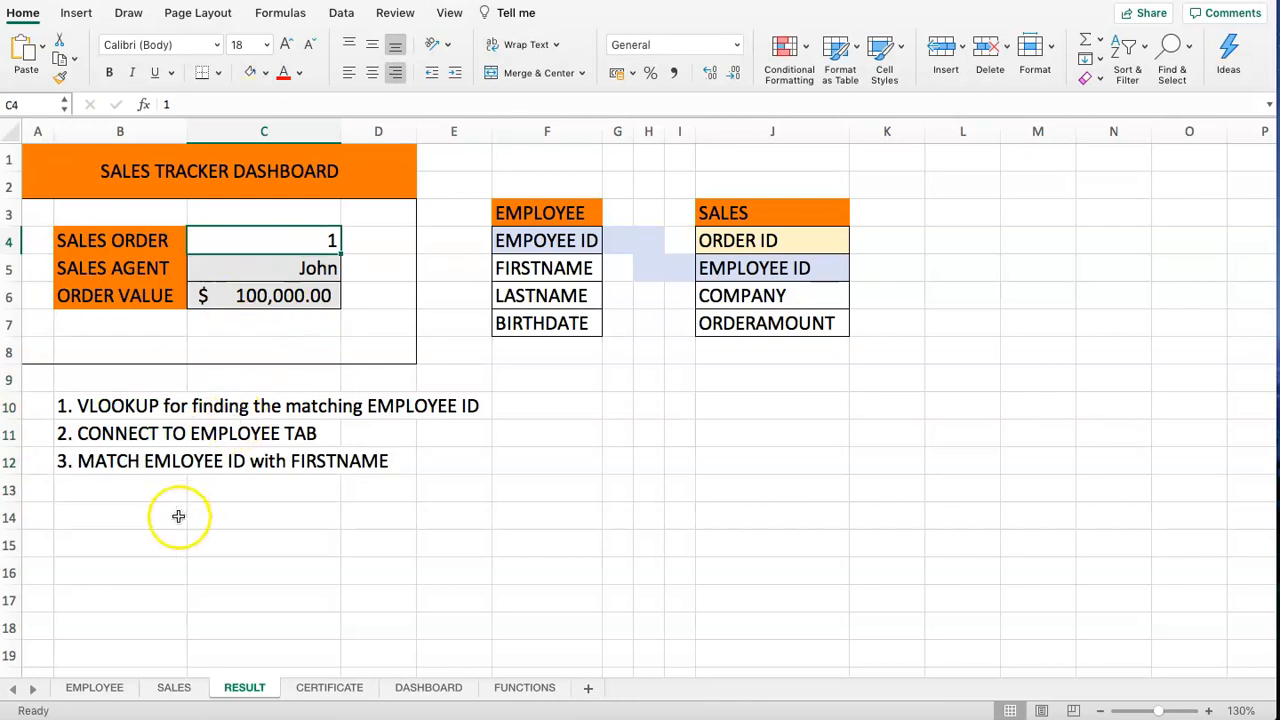
{"action": "left_click", "coordinate": [134, 516]}
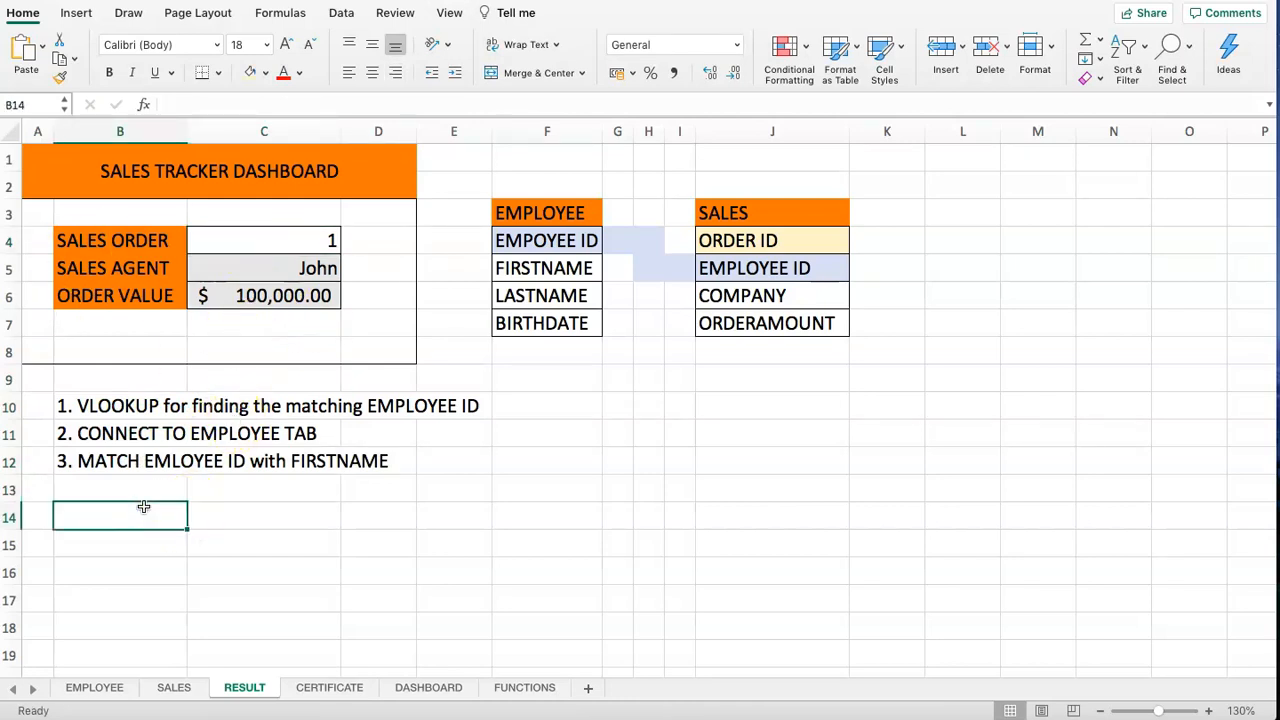
{"action": "type", "text": "="}
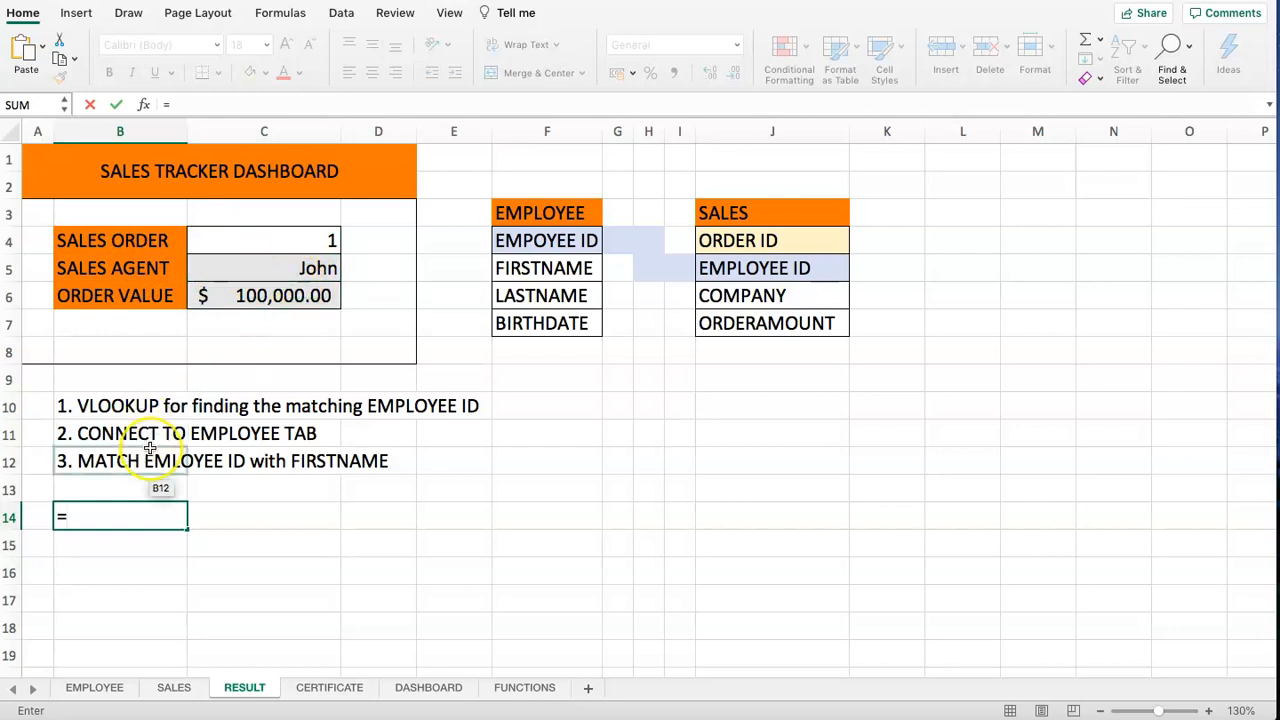
{"action": "type", "text": "VLOOKUP("}
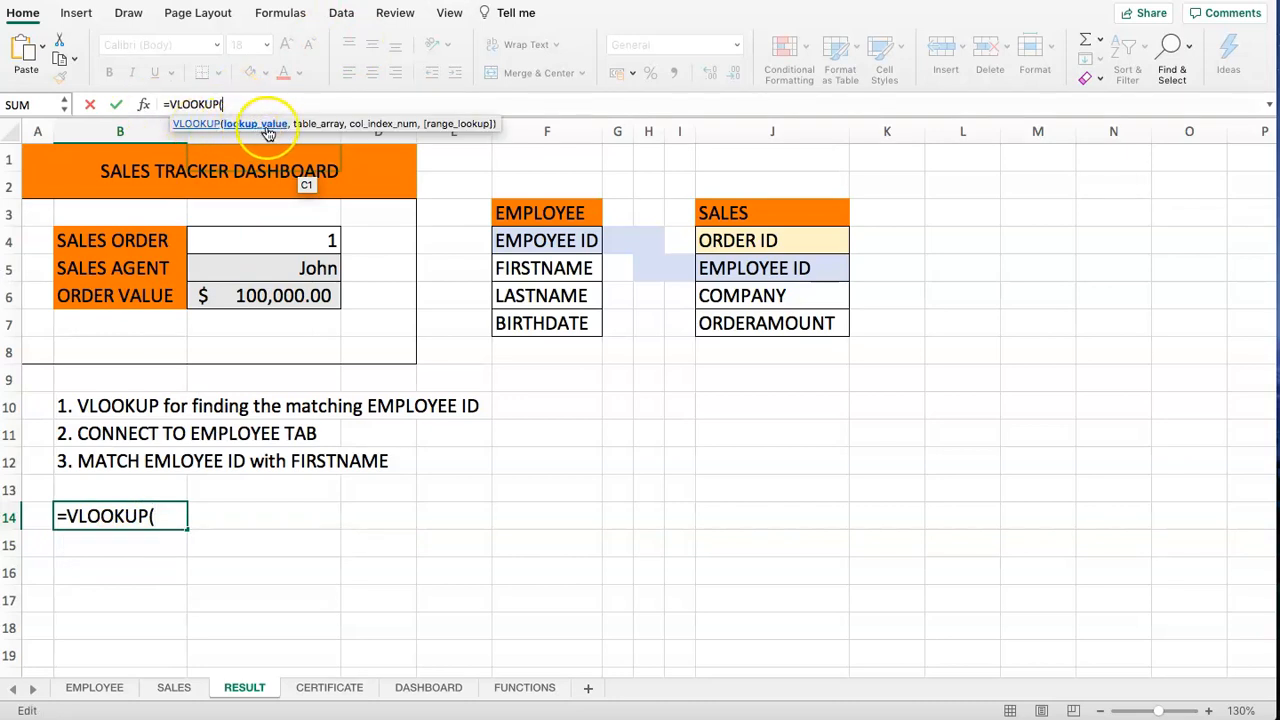
{"action": "left_click", "coordinate": [268, 245]}
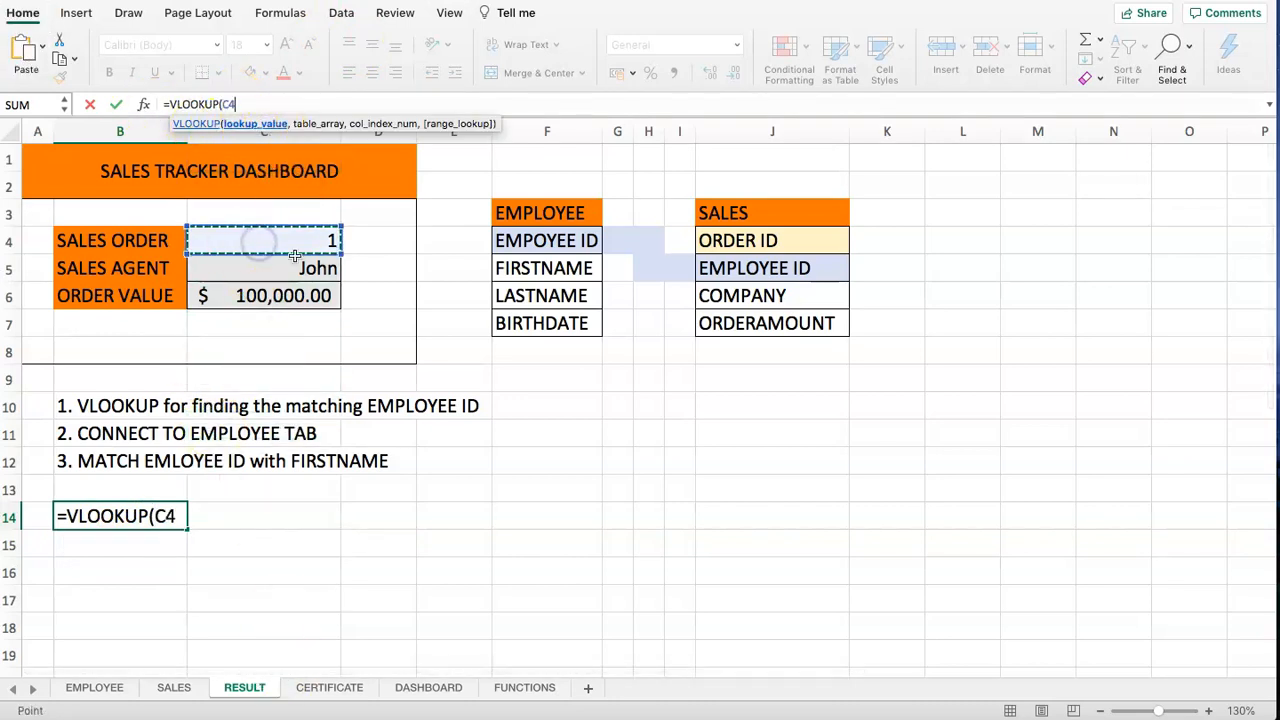
{"action": "type", "text": ","}
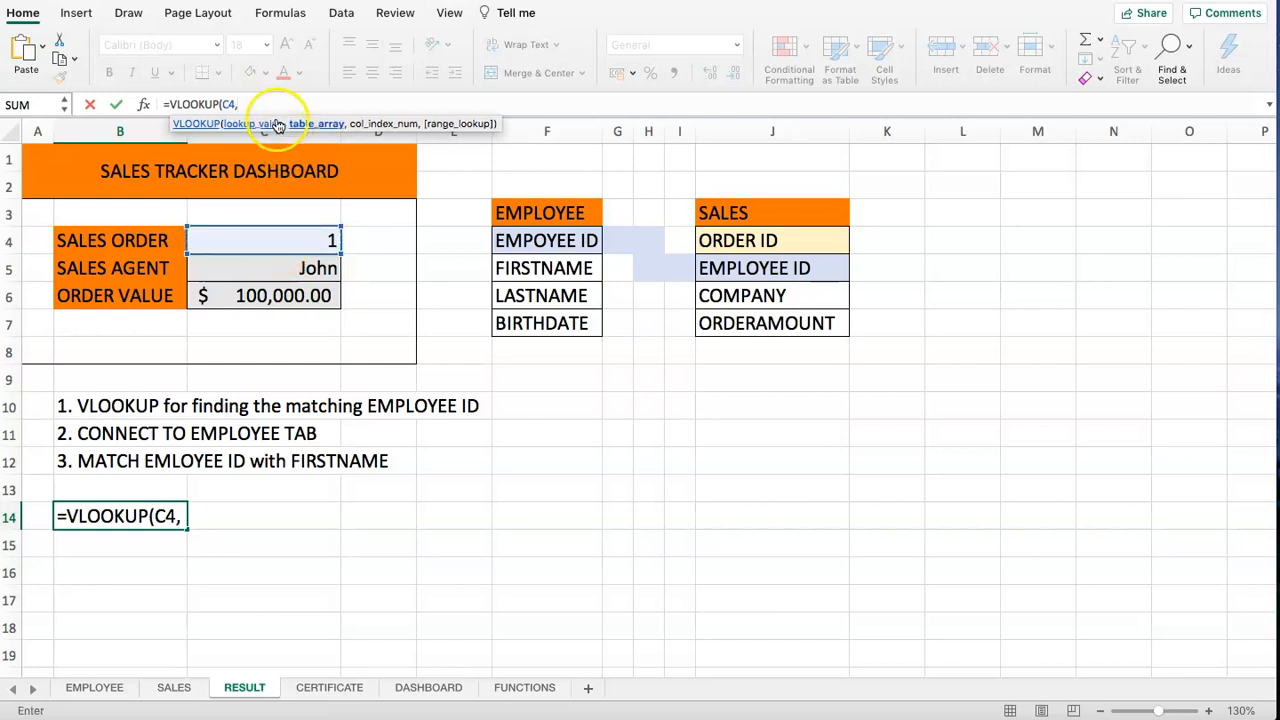
{"action": "left_click", "coordinate": [173, 688]}
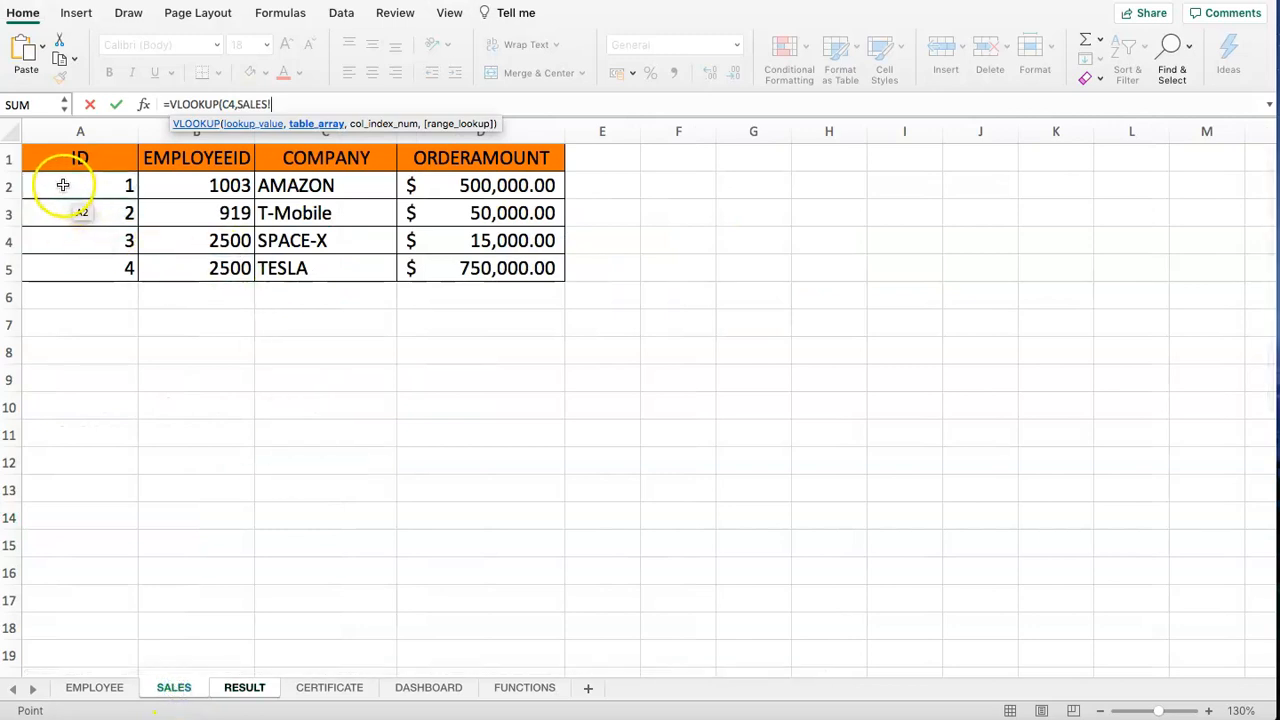
{"action": "left_click_drag", "start_coordinate": [72, 188], "coordinate": [471, 269]}
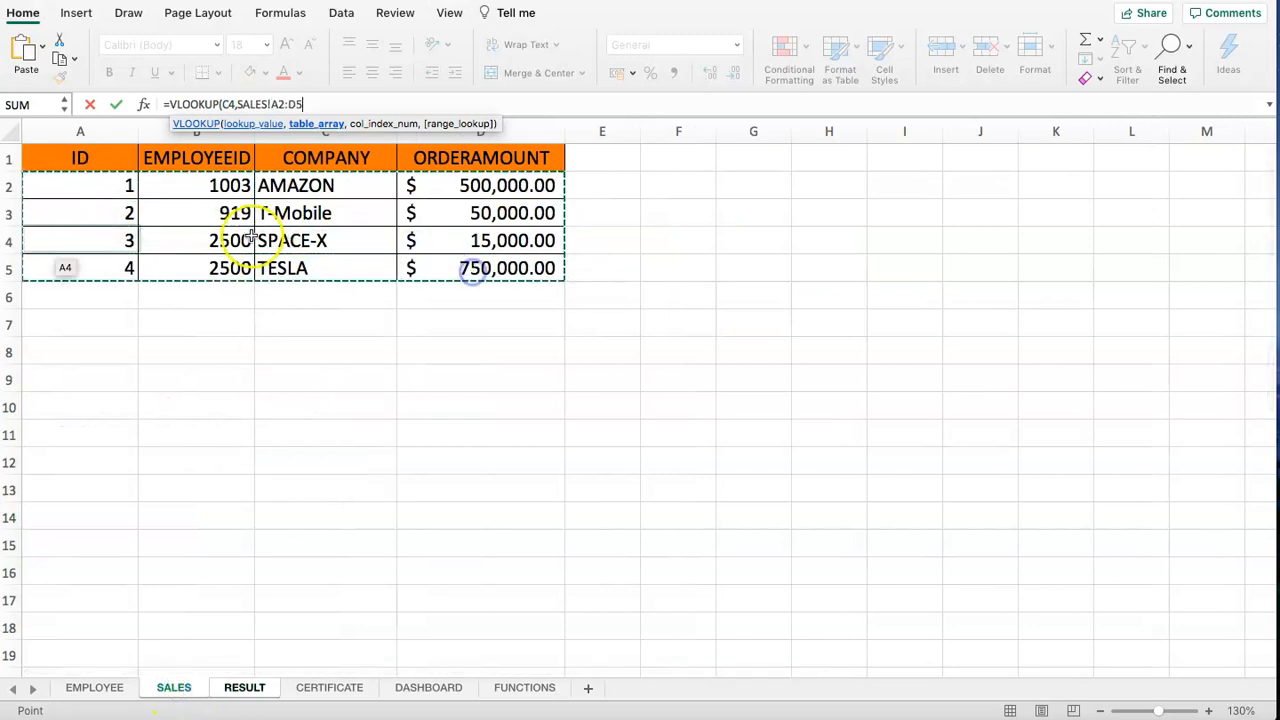
{"action": "type", "text": ",2"}
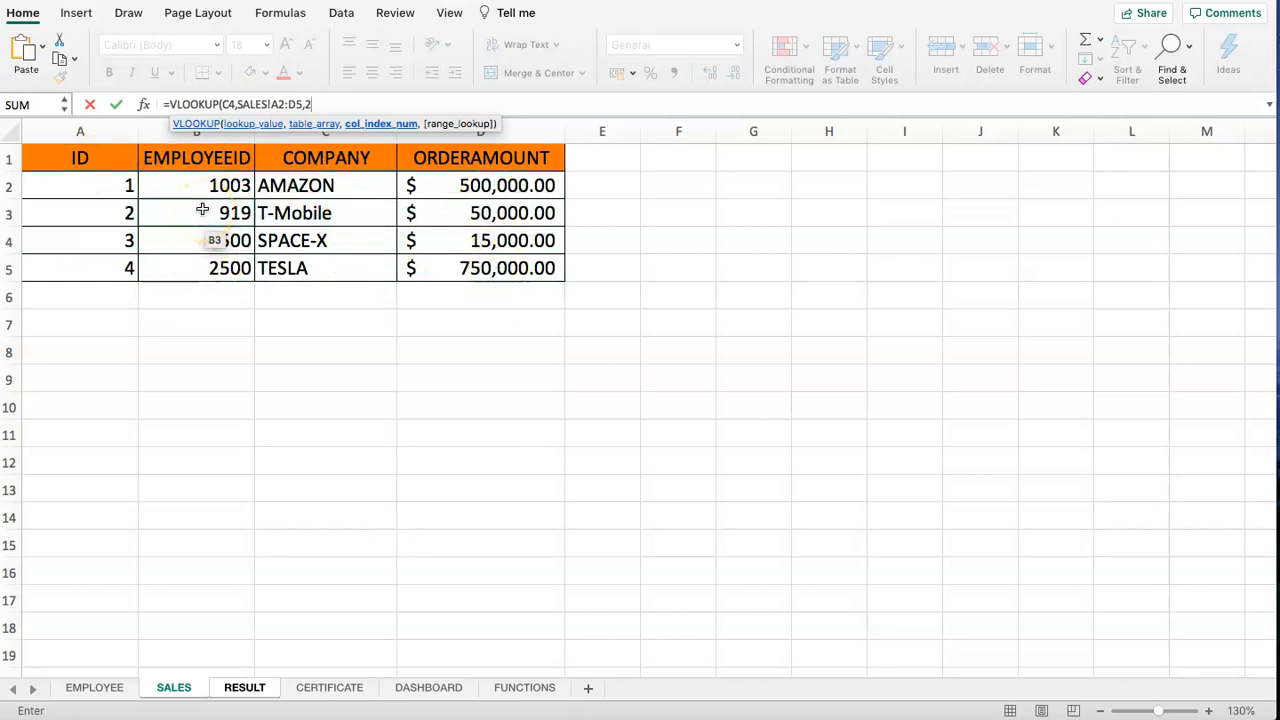
{"action": "type", "text": ",FALSE)"}
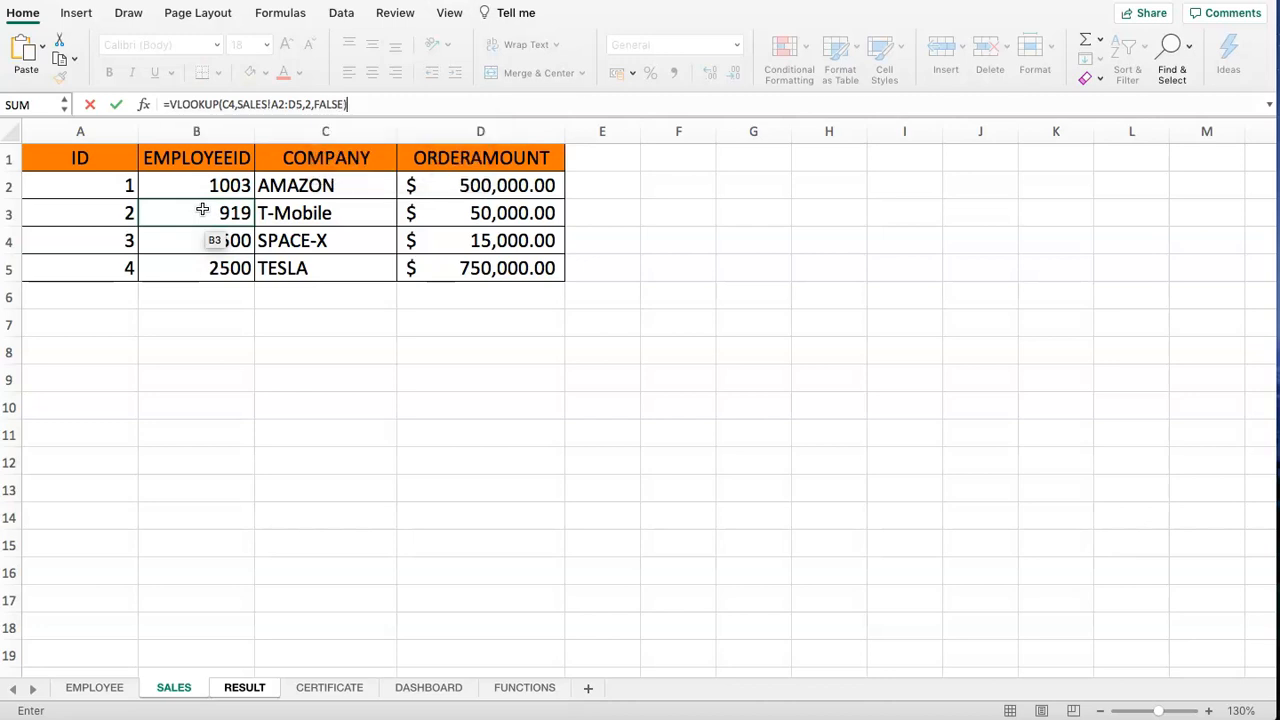
{"action": "key", "text": "Return"}
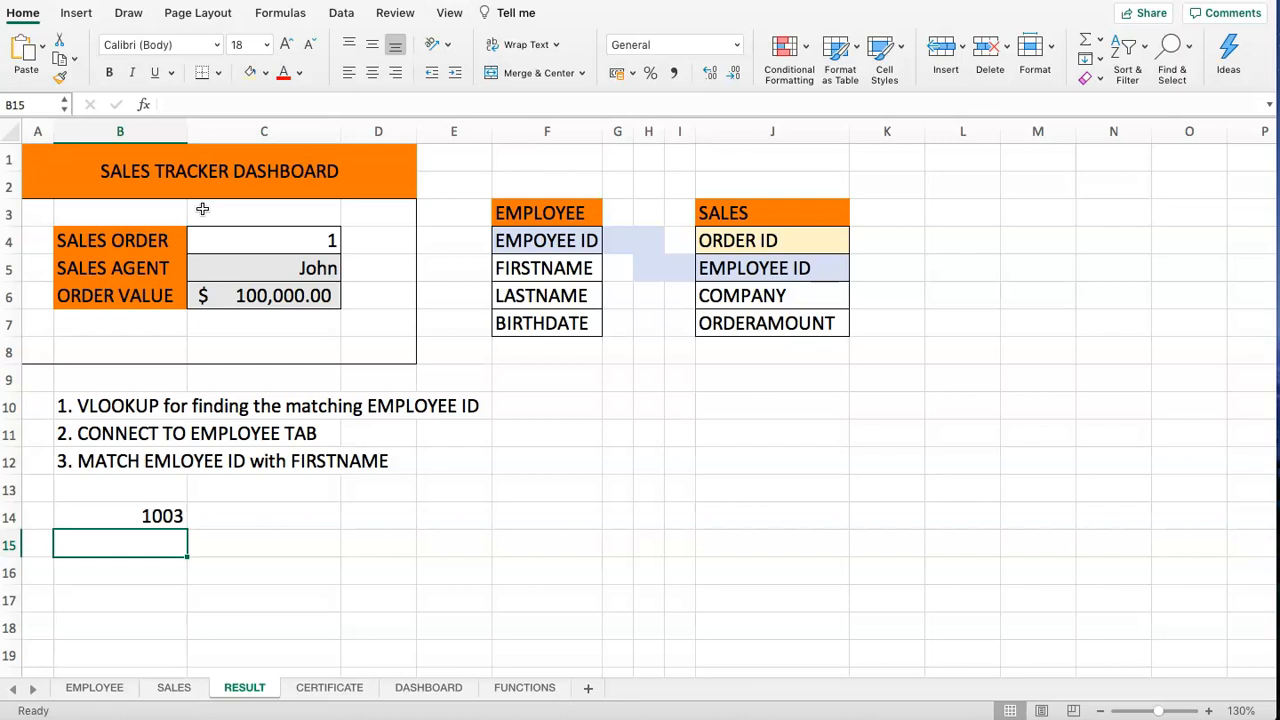
Compare the lookup result in B14 with the ID and EMPLOYEEID of the first order on the SALES sheet.
{"action": "left_click", "coordinate": [129, 517]}
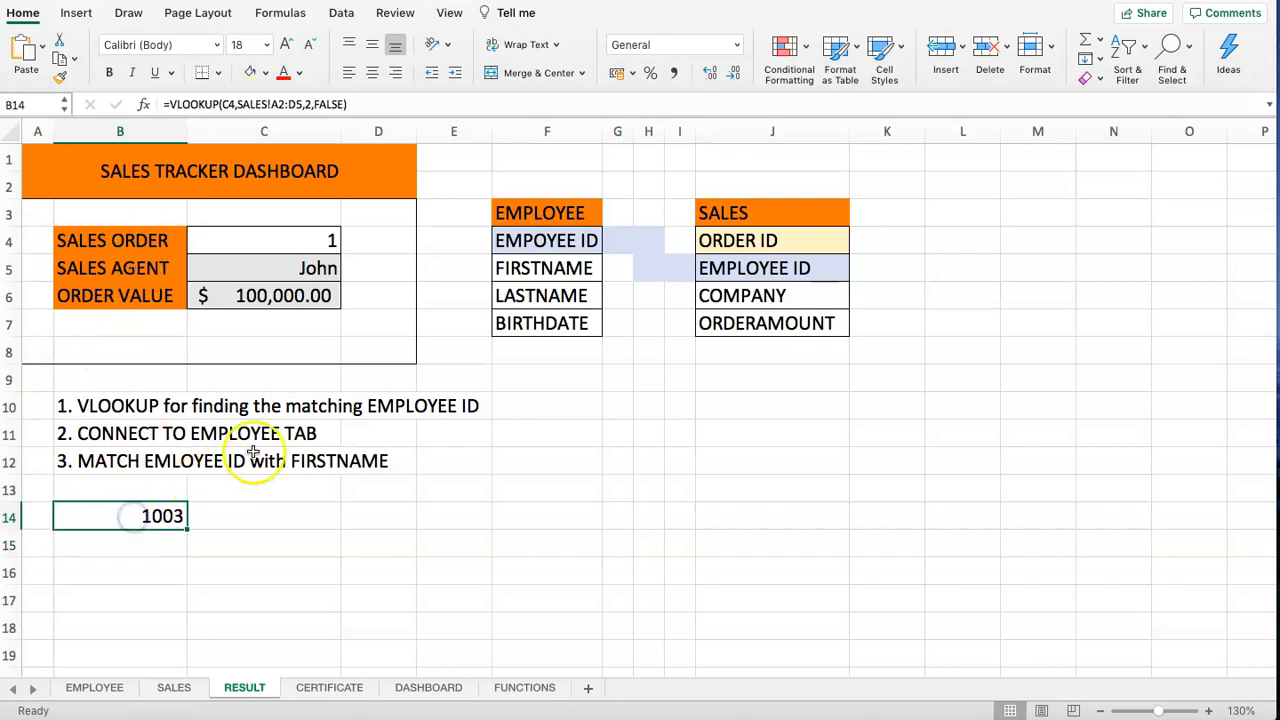
{"action": "left_click", "coordinate": [173, 688]}
{"action": "left_click", "coordinate": [94, 188]}
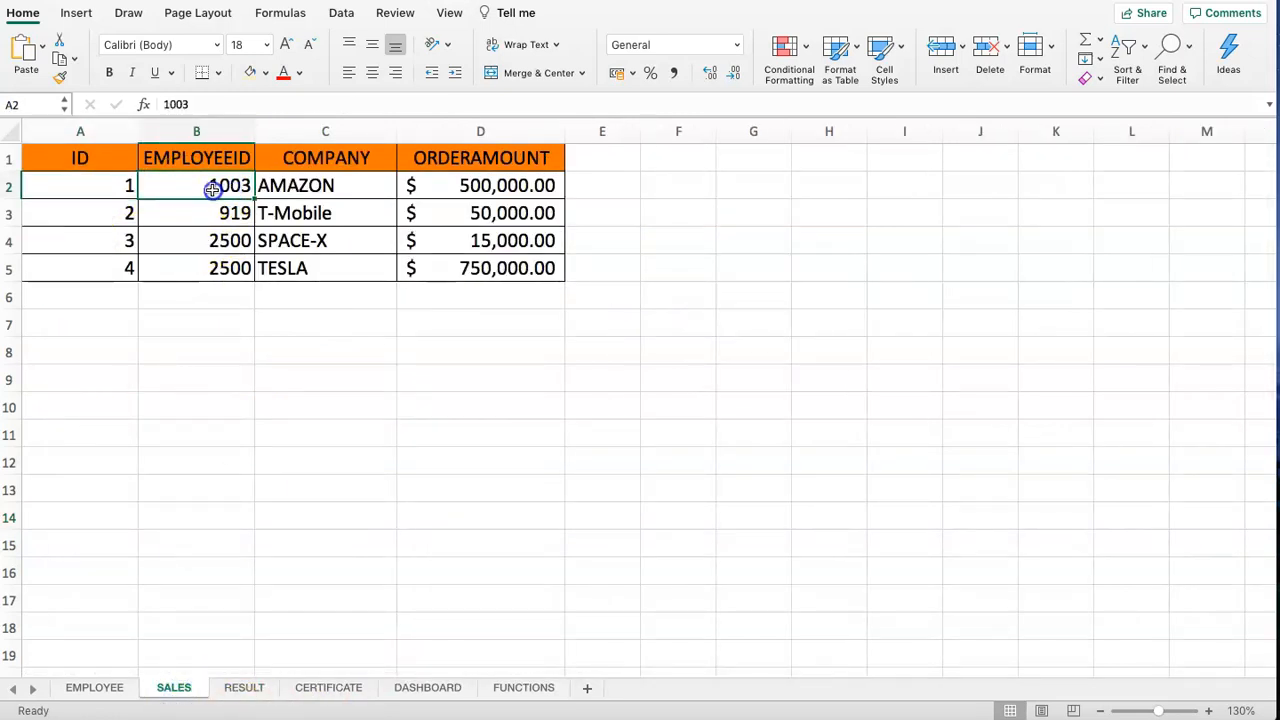
{"action": "left_click", "coordinate": [106, 188]}
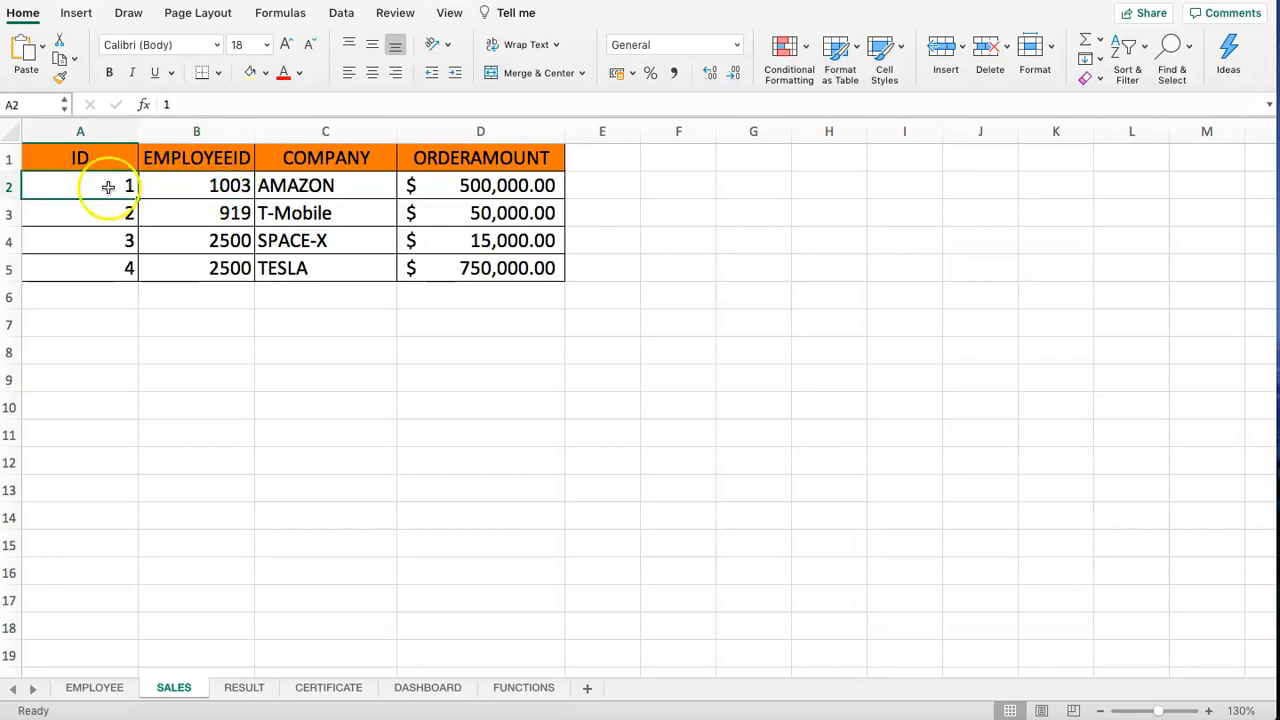
{"action": "left_click", "coordinate": [590, 189]}
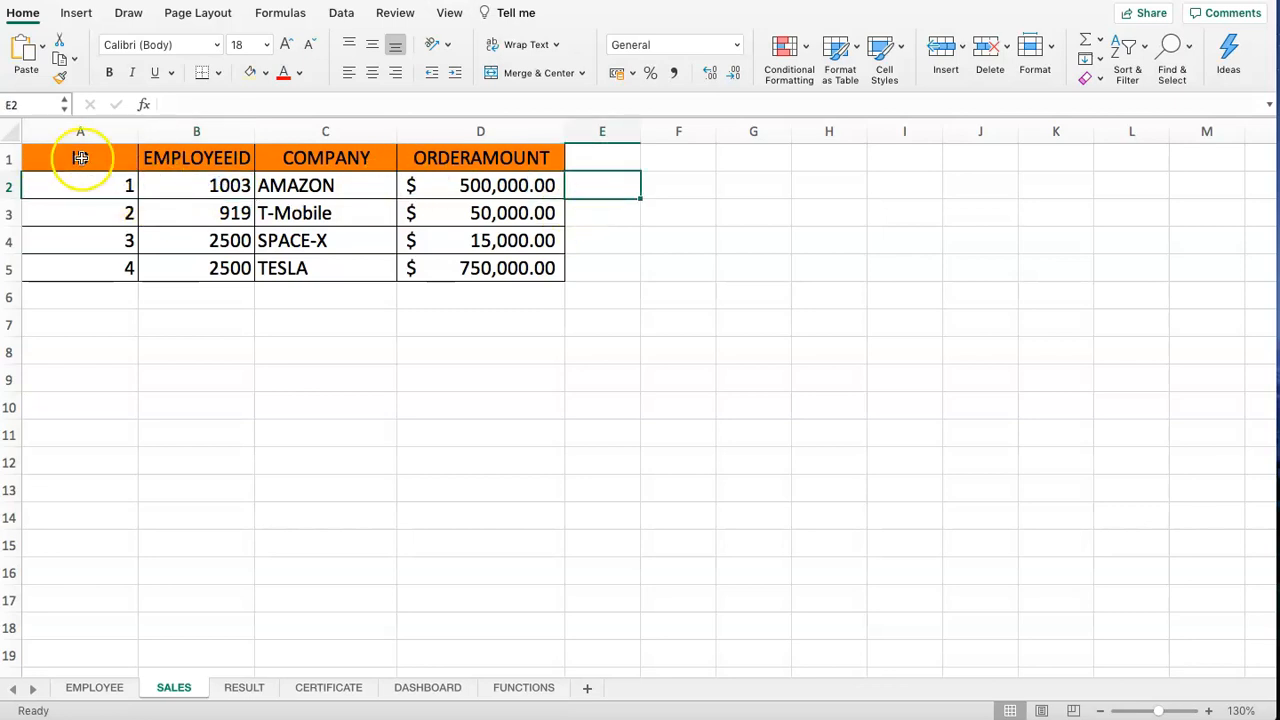
{"action": "left_click", "coordinate": [245, 684]}
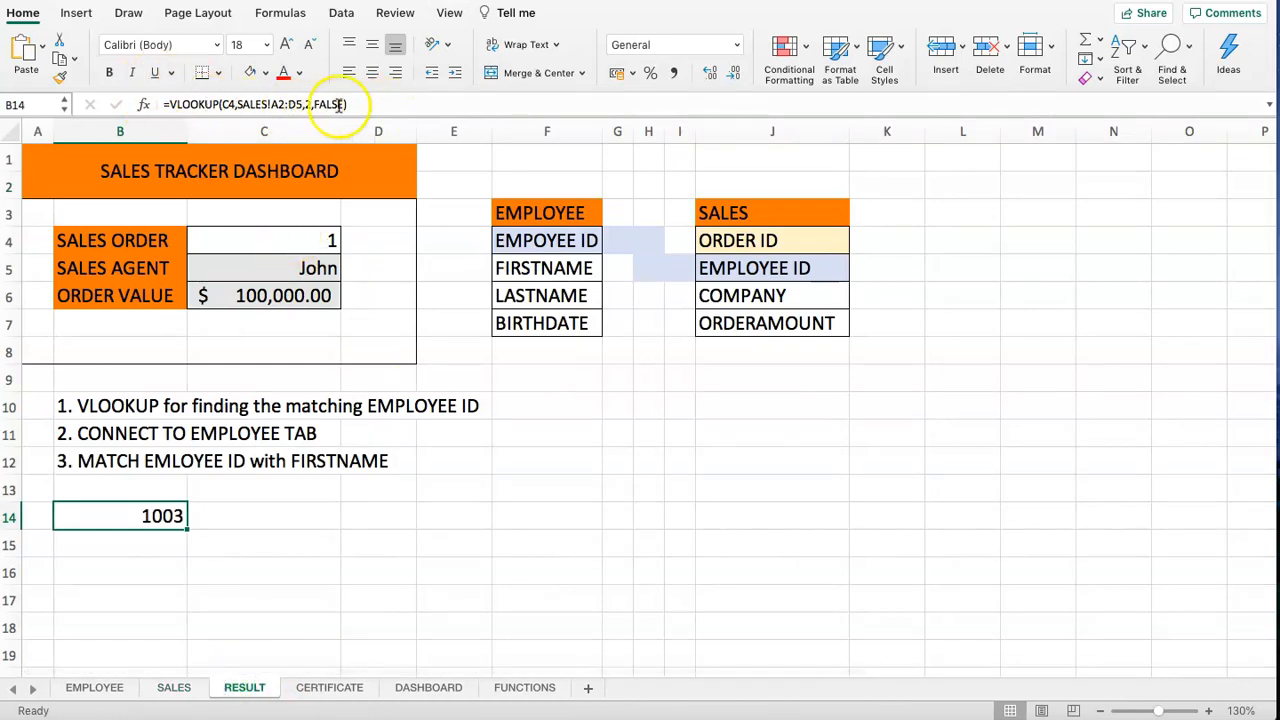
{"action": "left_click", "coordinate": [201, 491]}
{"action": "left_click", "coordinate": [164, 540]}
{"action": "left_click", "coordinate": [120, 515]}
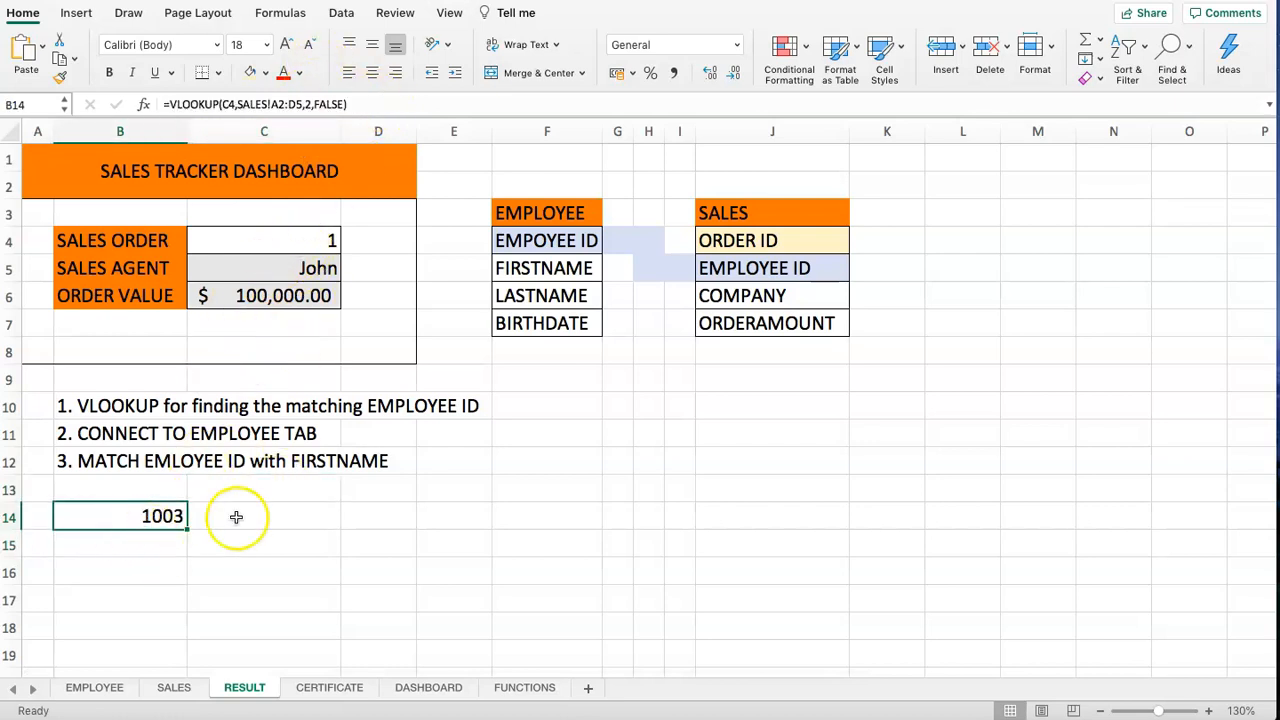
Trace the first order's employee ID from the SALES sheet to the matching ID and first name on the EMPLOYEE sheet.
{"action": "left_click", "coordinate": [173, 688]}
{"action": "left_click", "coordinate": [197, 189]}
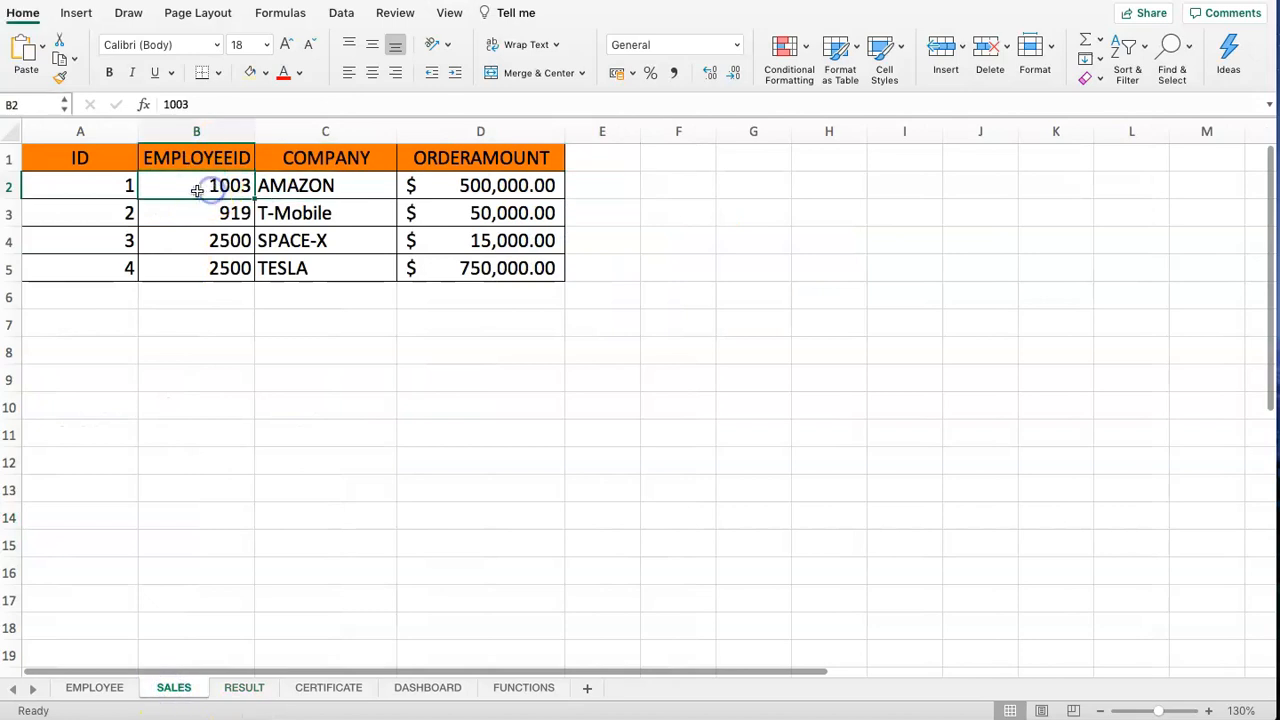
{"action": "left_click", "coordinate": [101, 688]}
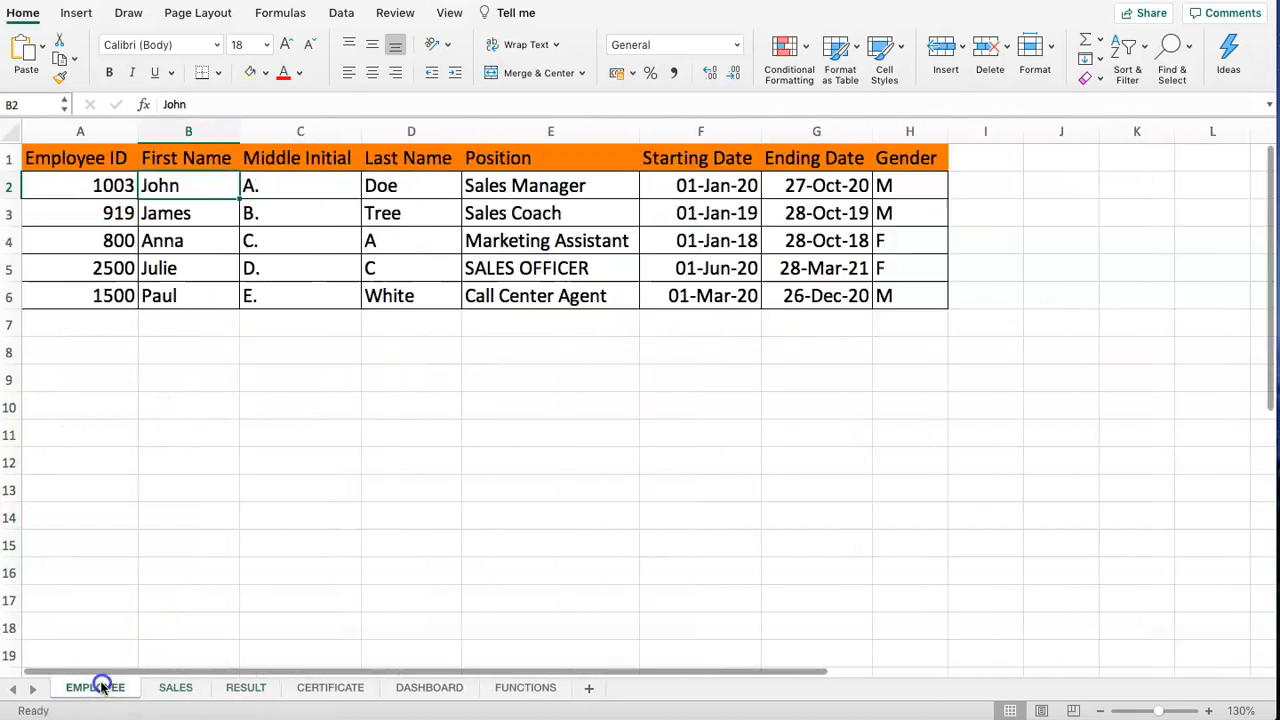
{"action": "left_click", "coordinate": [96, 188]}
{"action": "left_click", "coordinate": [83, 688]}
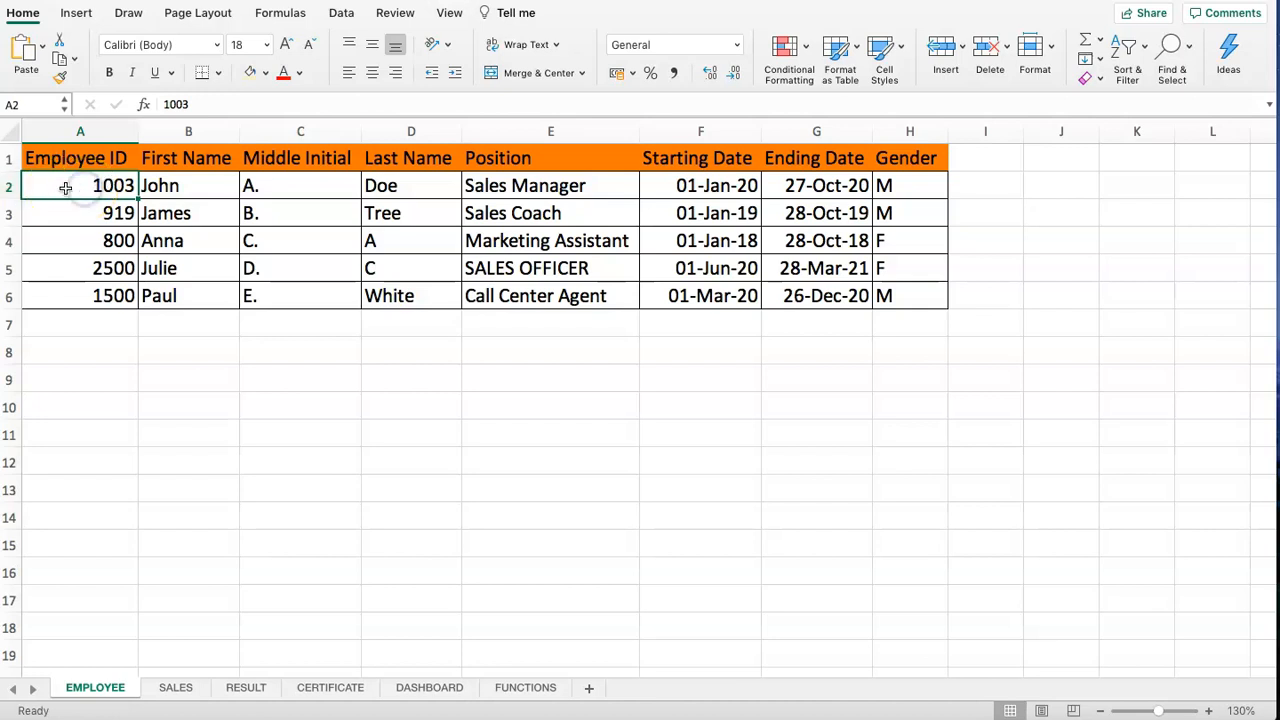
{"action": "left_click", "coordinate": [175, 188]}
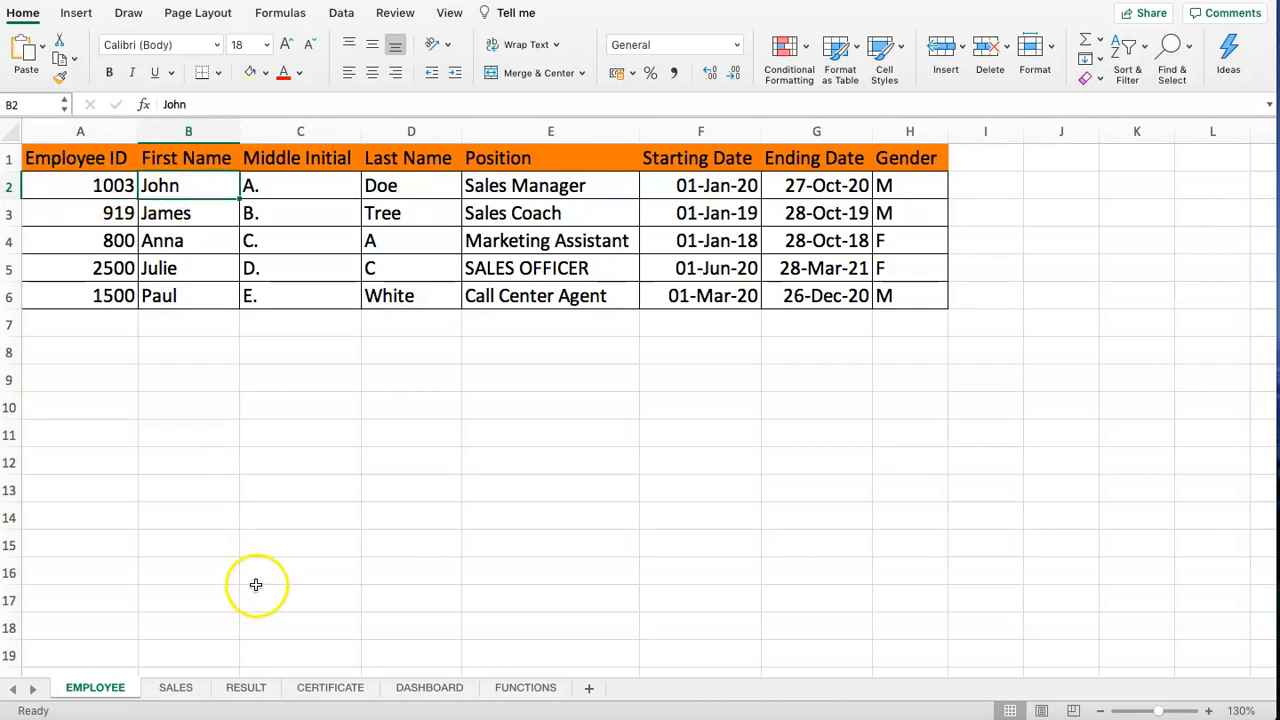
{"action": "left_click", "coordinate": [243, 687]}
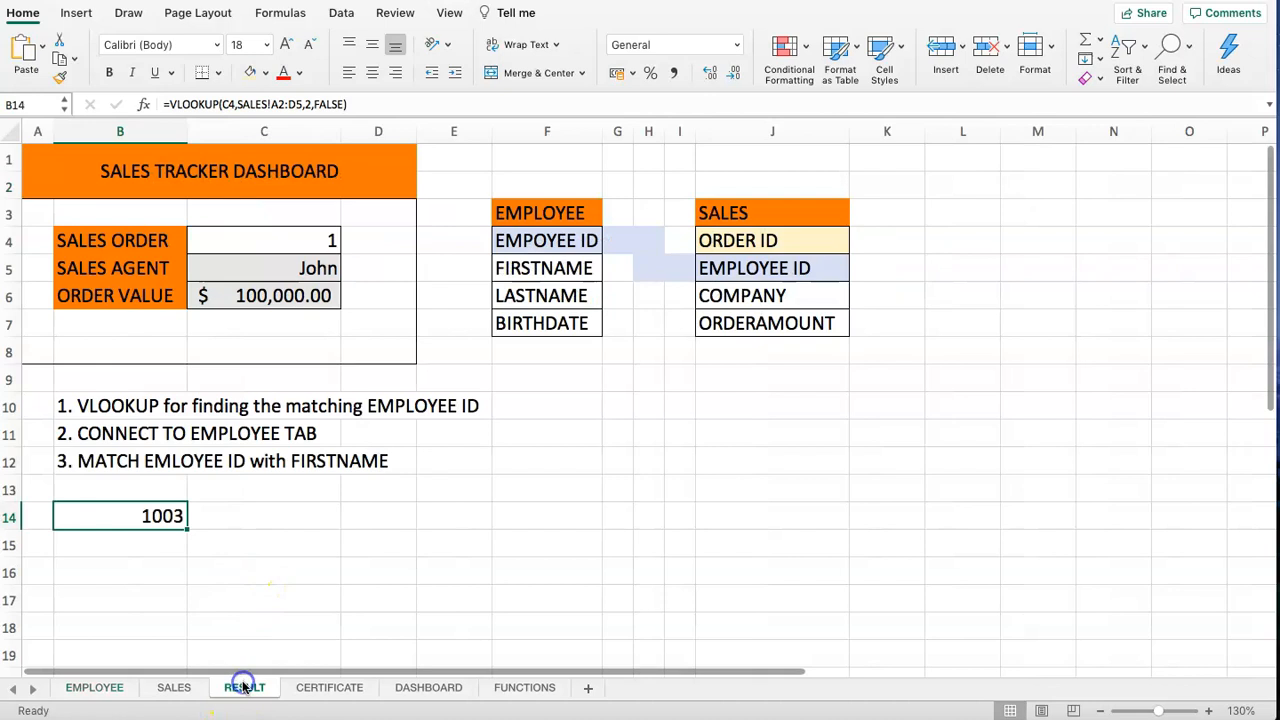
Clear the sample SALES AGENT and ORDER VALUE entries in cells C5 and C6 of the RESULT sheet.
{"action": "left_click", "coordinate": [303, 268]}
{"action": "key", "text": "Delete"}
{"action": "key", "text": "Up"}
{"action": "key", "text": "Down"}
{"action": "key", "text": "Down"}
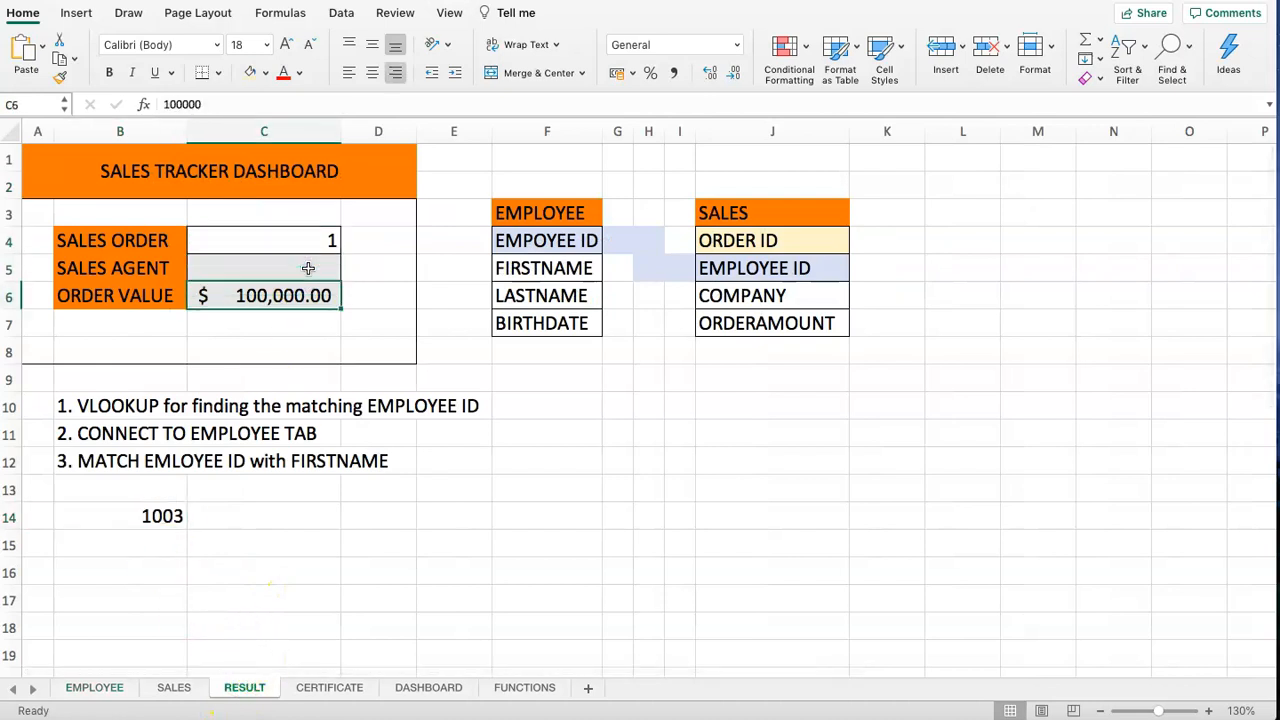
{"action": "key", "text": "Delete"}
Enter =VLOOKUP(1003,EMPLOYEE!A2:H6,2,FALSE) in cell B15 of the RESULT sheet to return the matching first name.
{"action": "left_click", "coordinate": [142, 541]}
{"action": "type", "text": "="}
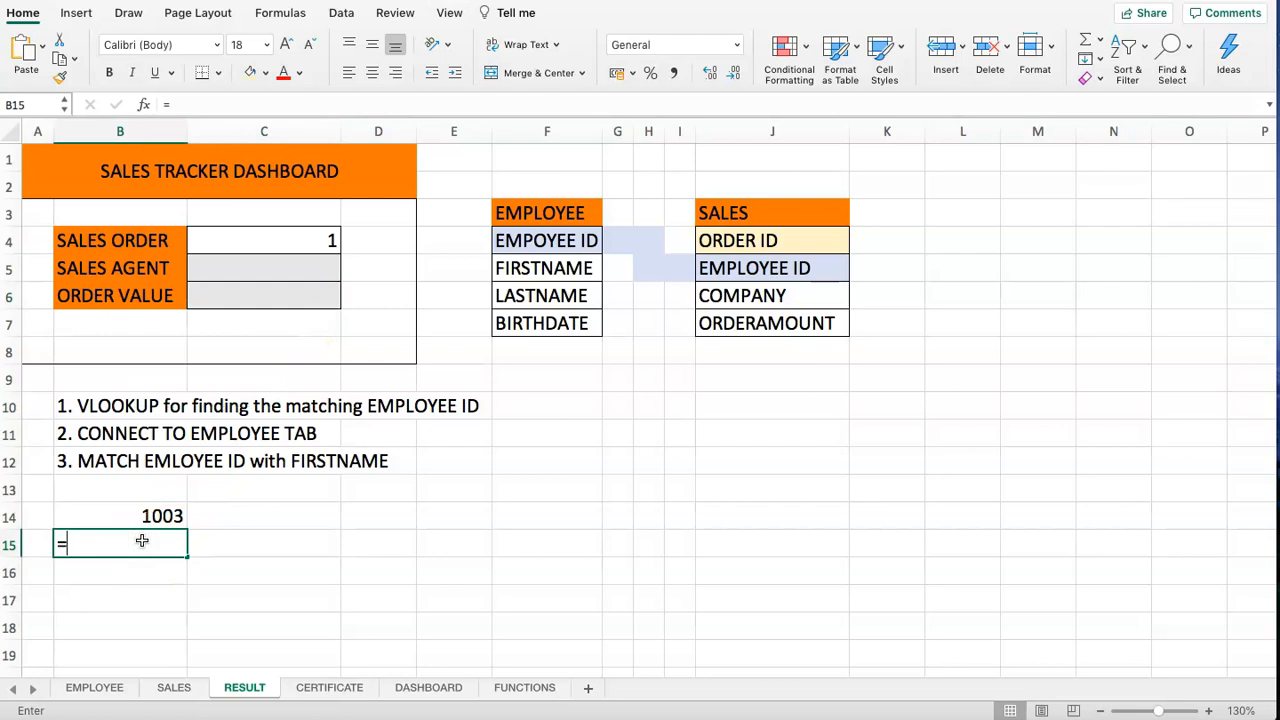
{"action": "type", "text": "VLOOKUP"}
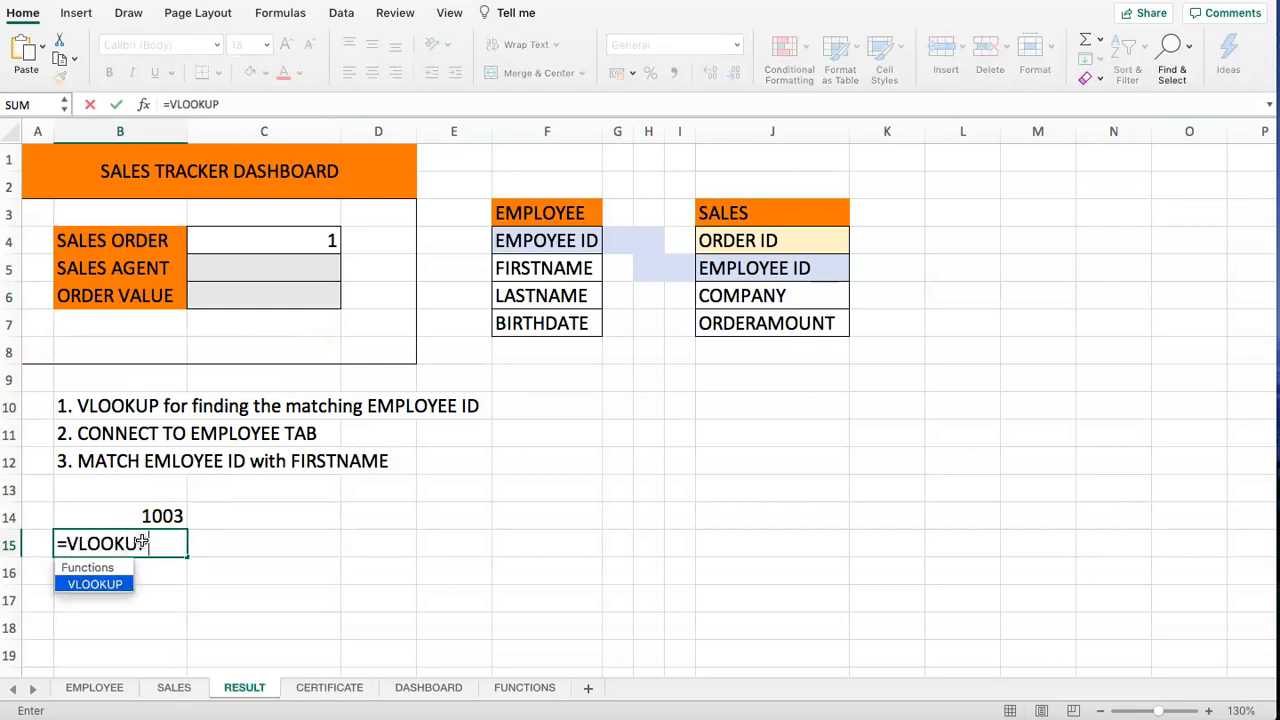
{"action": "type", "text": "("}
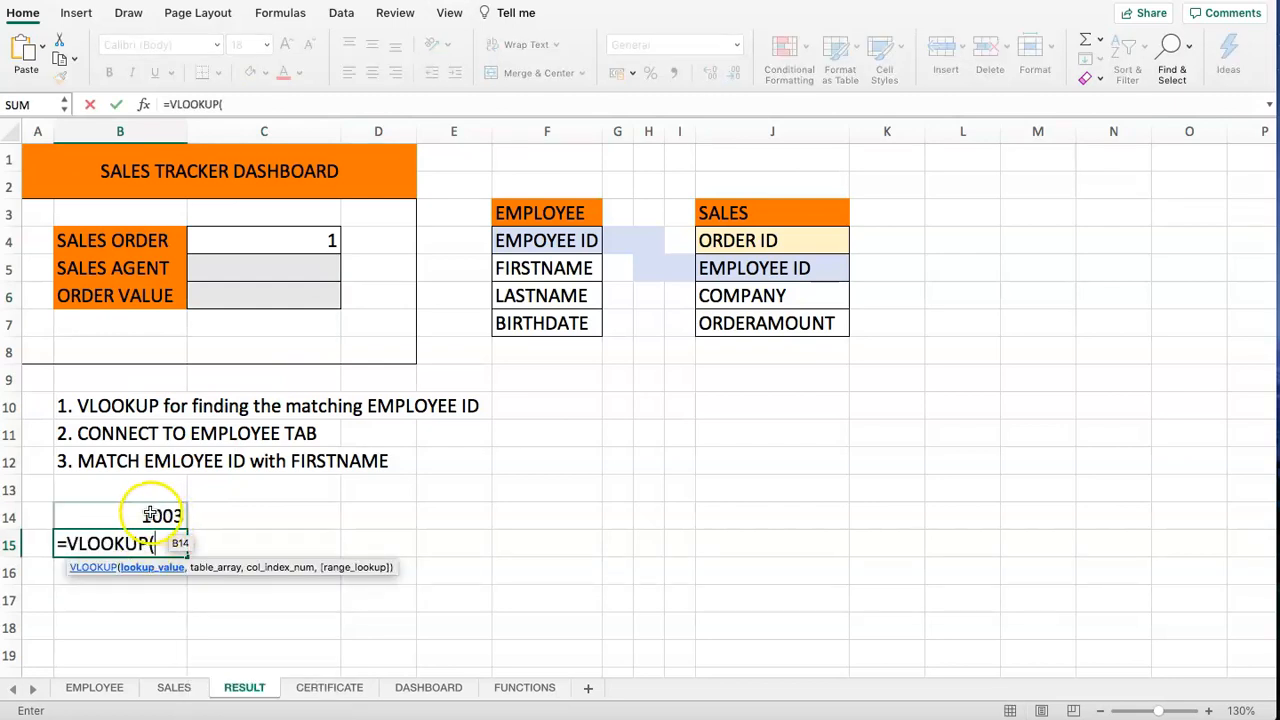
{"action": "left_click", "coordinate": [150, 514]}
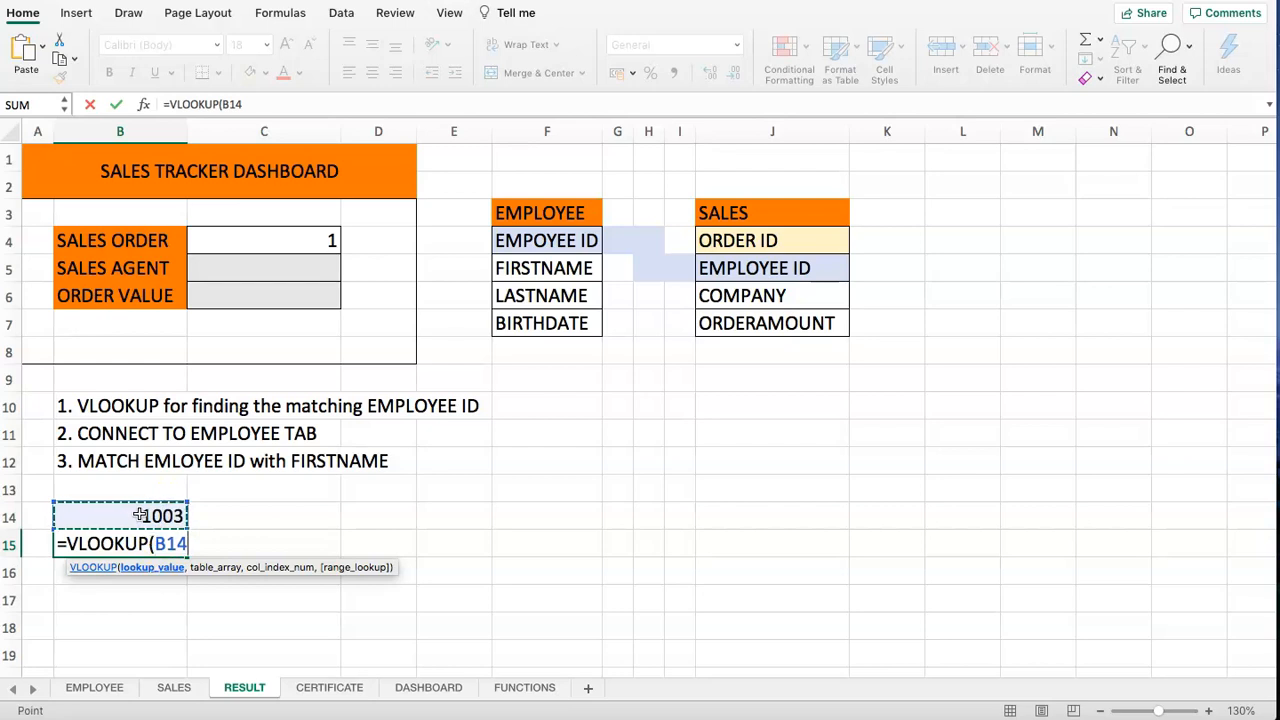
{"action": "key", "text": "BackSpace"}
{"action": "key", "text": "BackSpace"}
{"action": "key", "text": "BackSpace"}
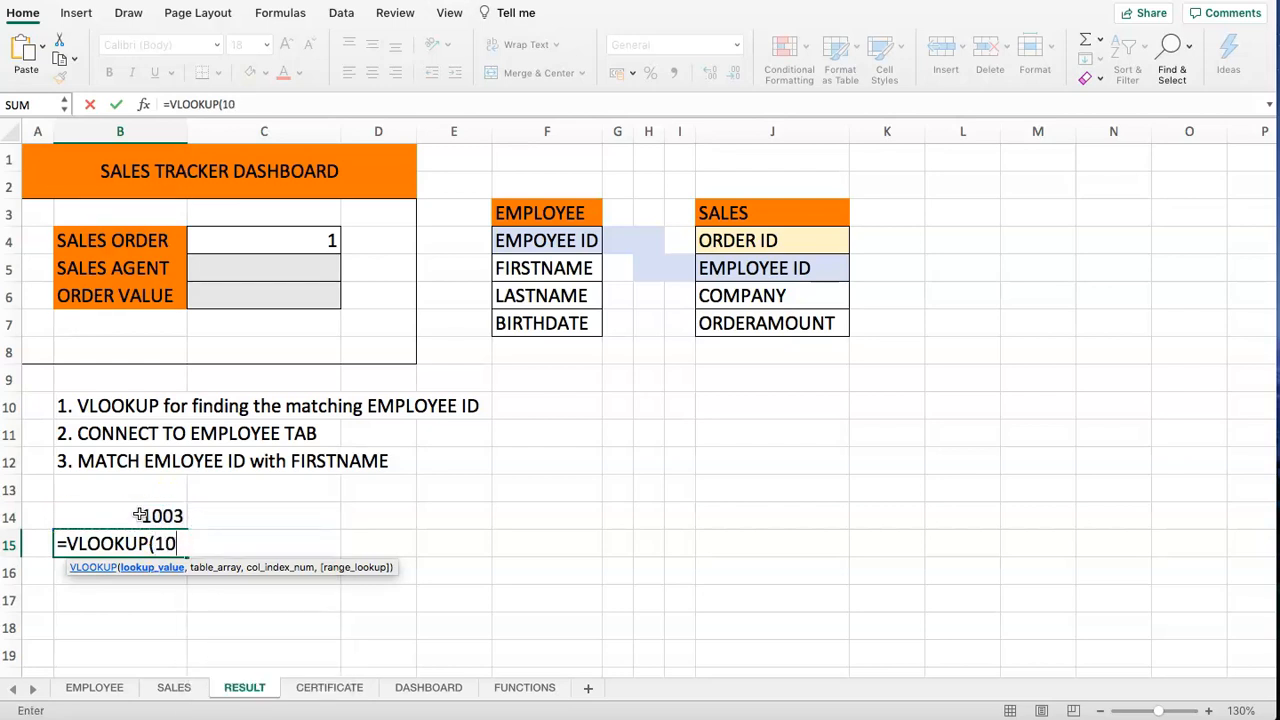
{"action": "type", "text": "1003,"}
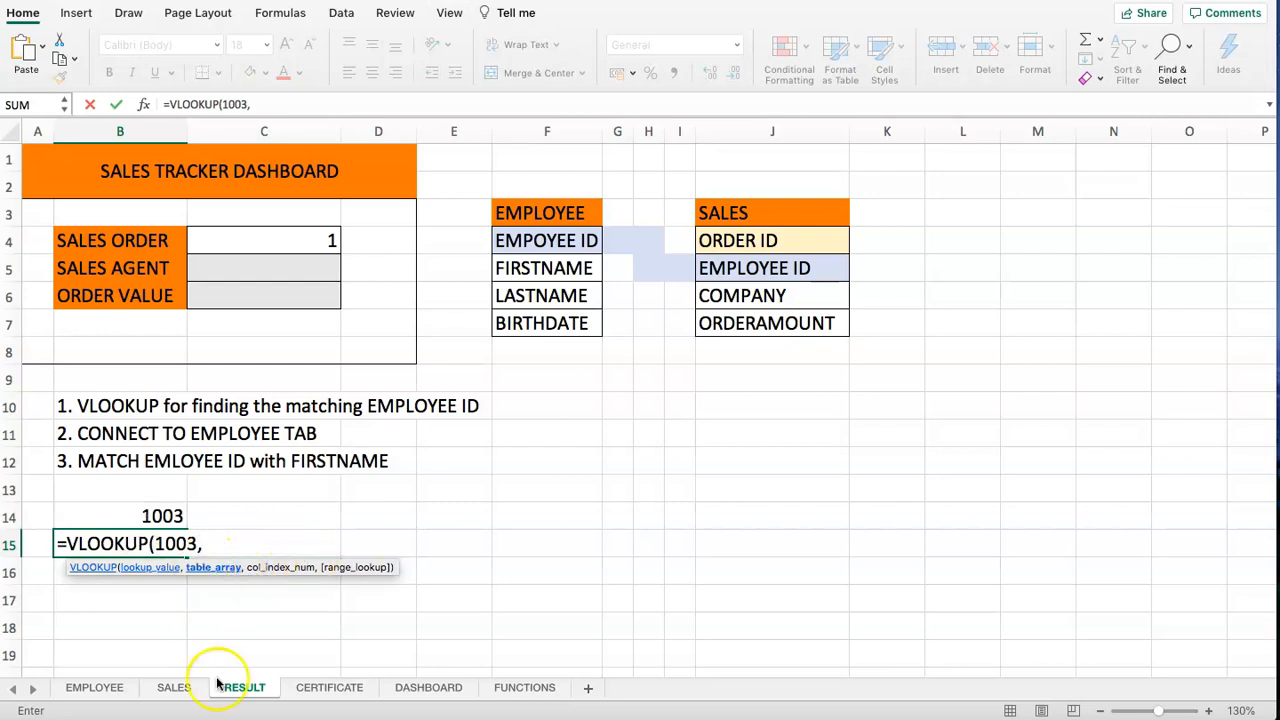
{"action": "left_click", "coordinate": [100, 690]}
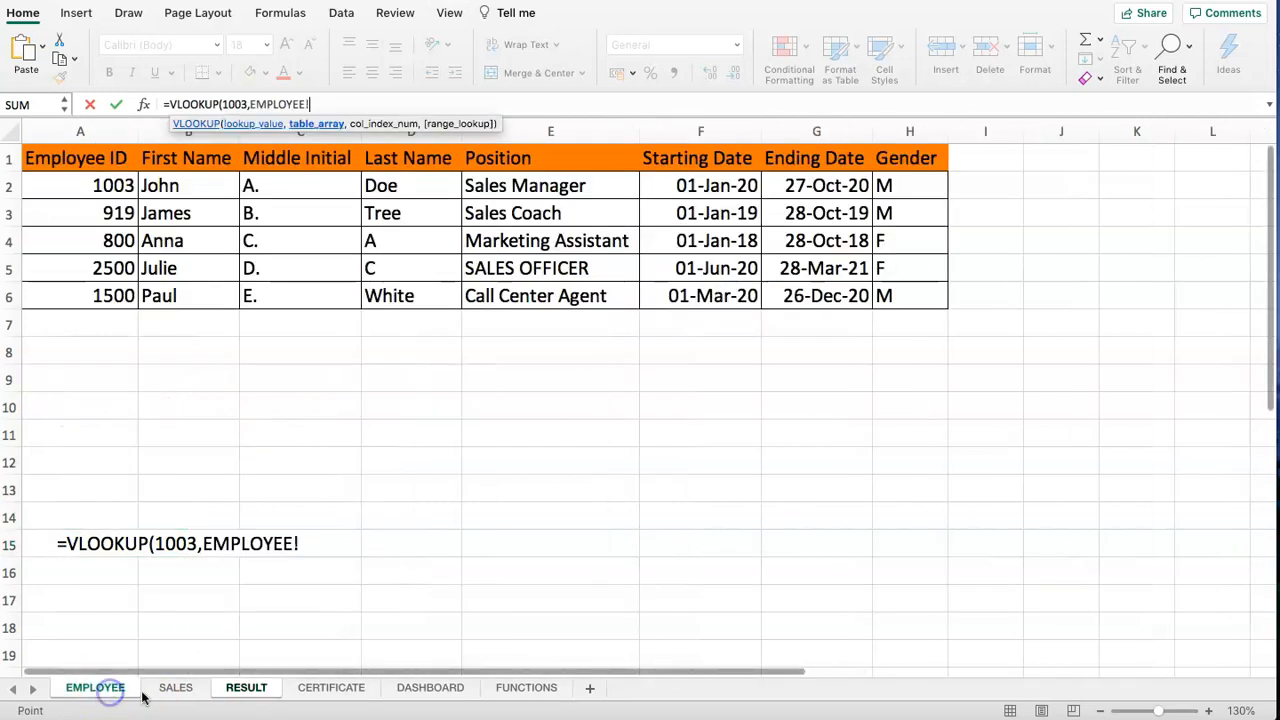
{"action": "left_click_drag", "start_coordinate": [86, 183], "coordinate": [923, 303]}
{"action": "type", "text": ",2"}
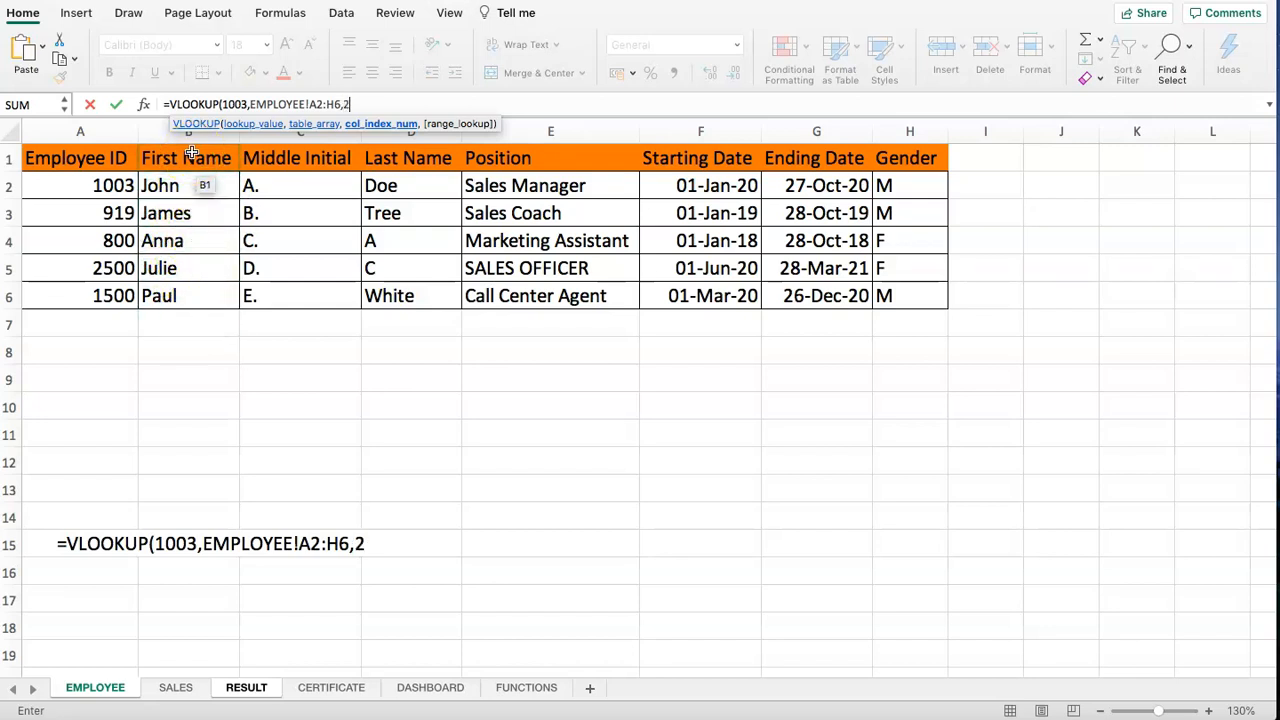
{"action": "type", "text": ",FALS"}
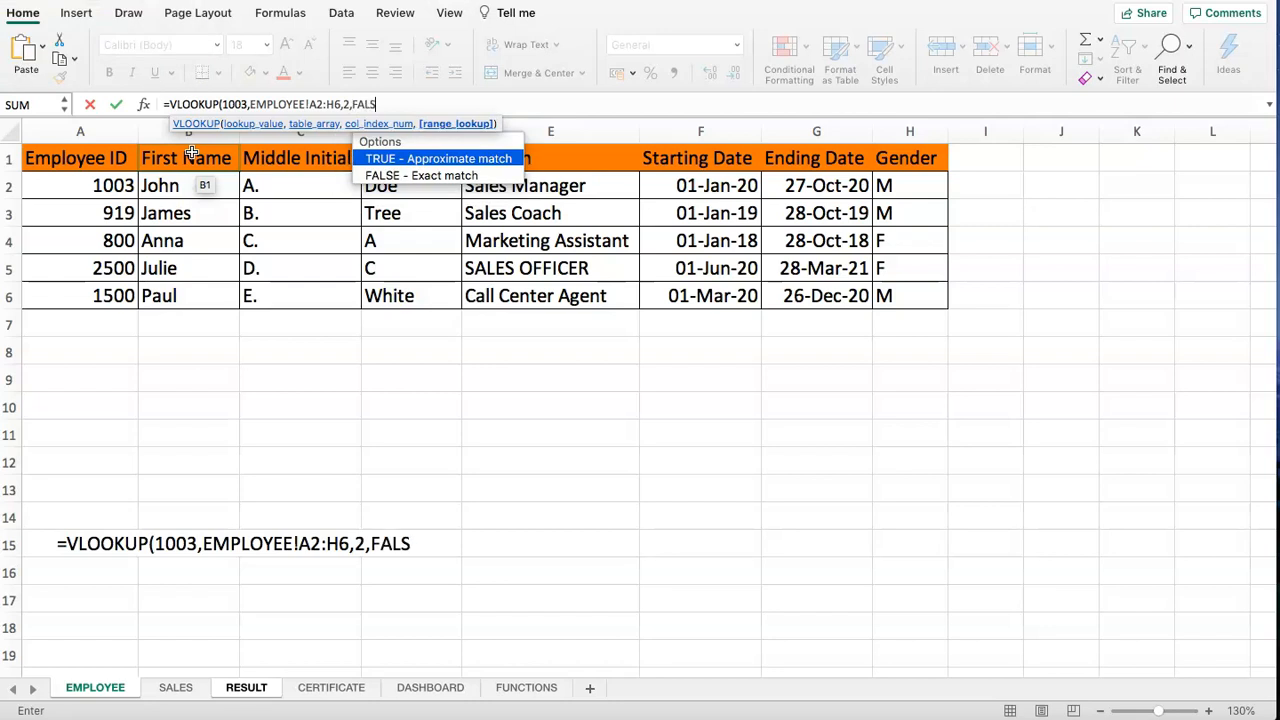
{"action": "type", "text": "E)"}
{"action": "key", "text": "Return"}
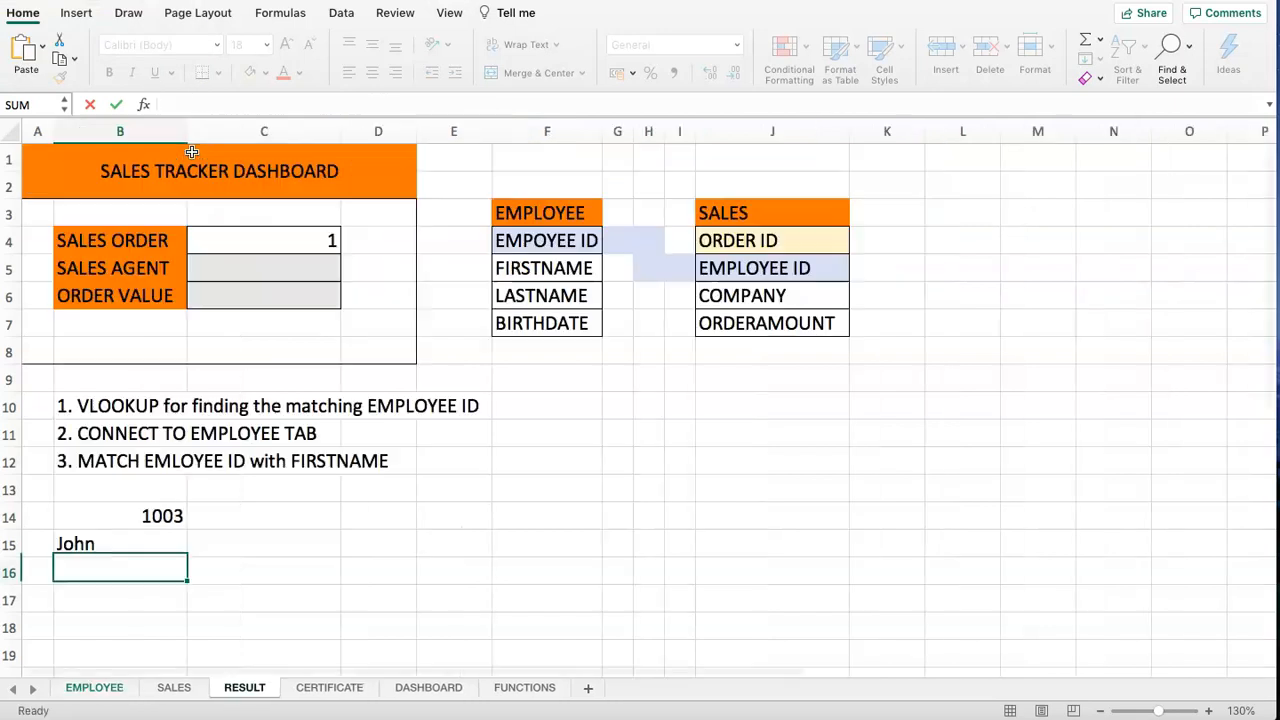
{"action": "left_click", "coordinate": [128, 544]}
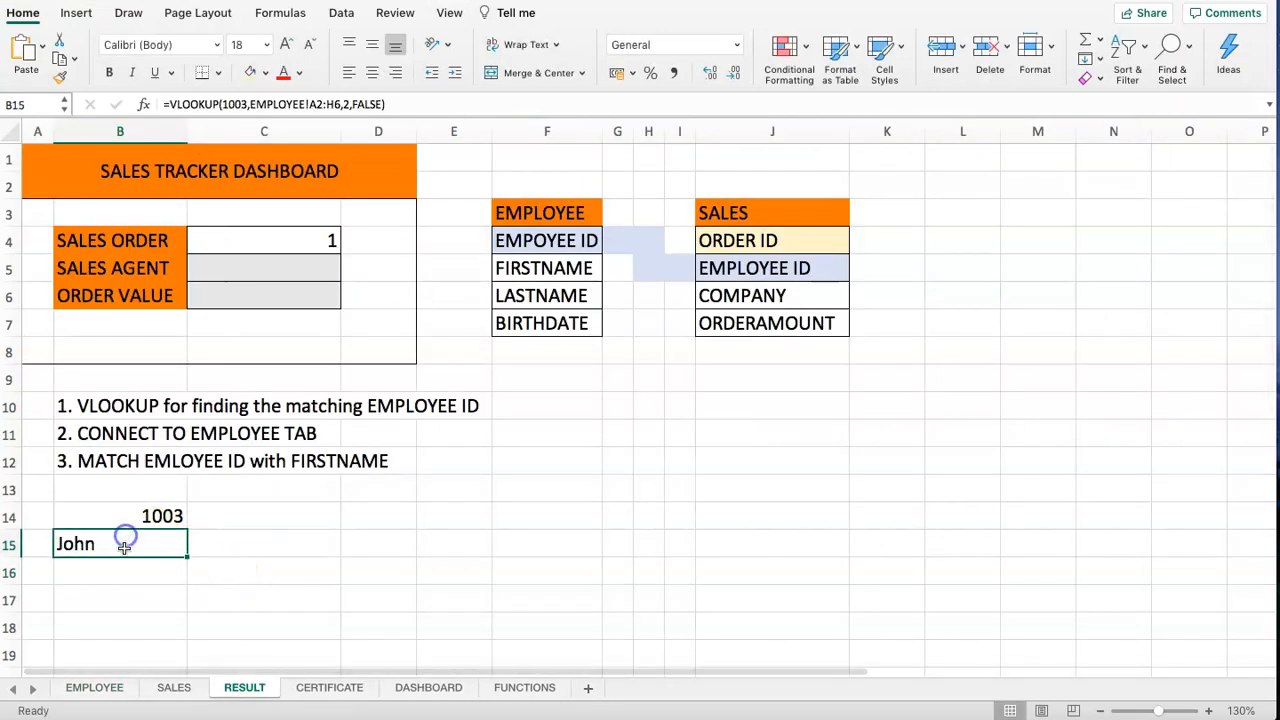
Set the SALES ORDER in cell C4 to 2 and check the employee ID lookup in B14.
{"action": "left_click", "coordinate": [306, 241]}
{"action": "type", "text": "2"}
{"action": "key", "text": "Return"}
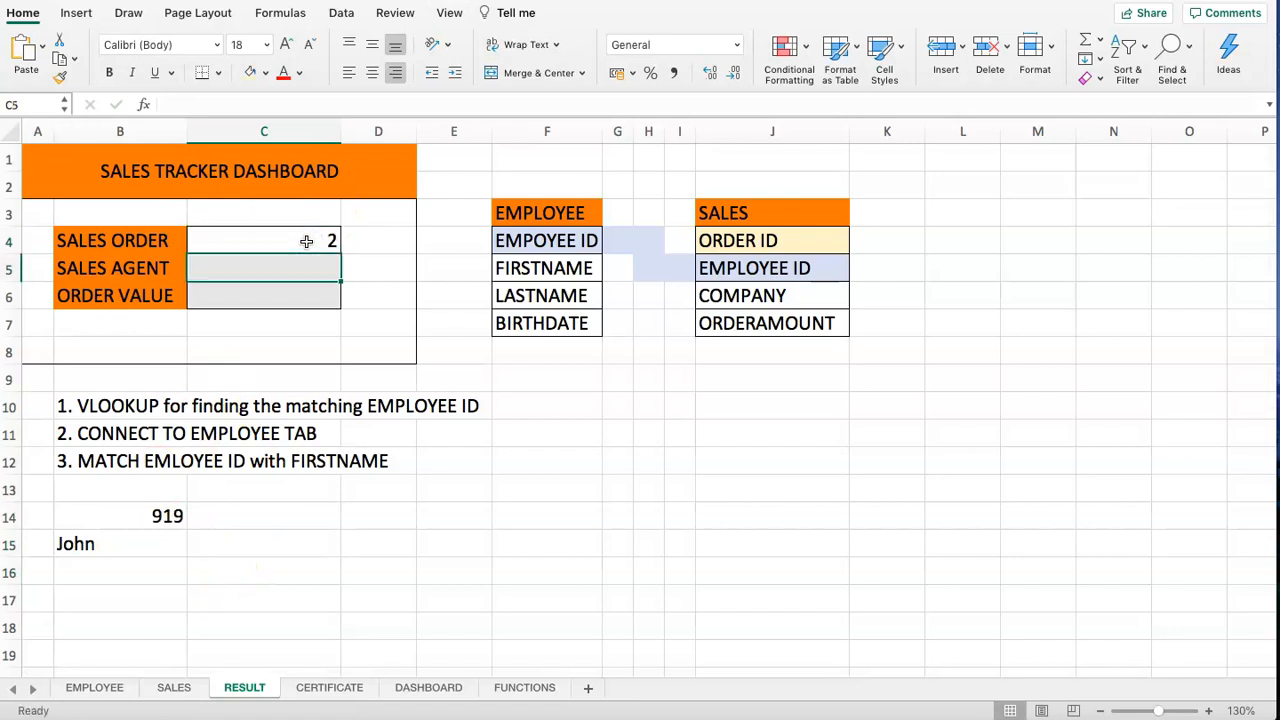
{"action": "left_click", "coordinate": [160, 516]}
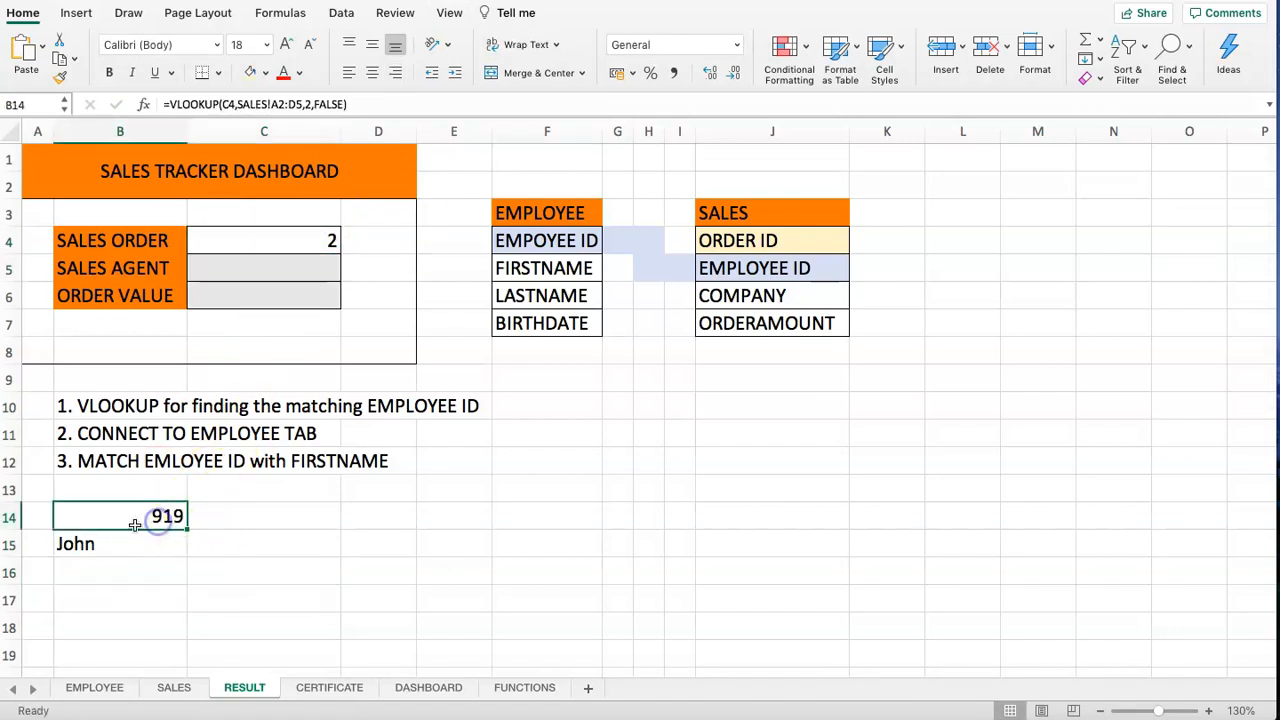
Trace the second order's employee ID from the SALES sheet to the matching first name on the EMPLOYEE sheet.
{"action": "left_click", "coordinate": [173, 687]}
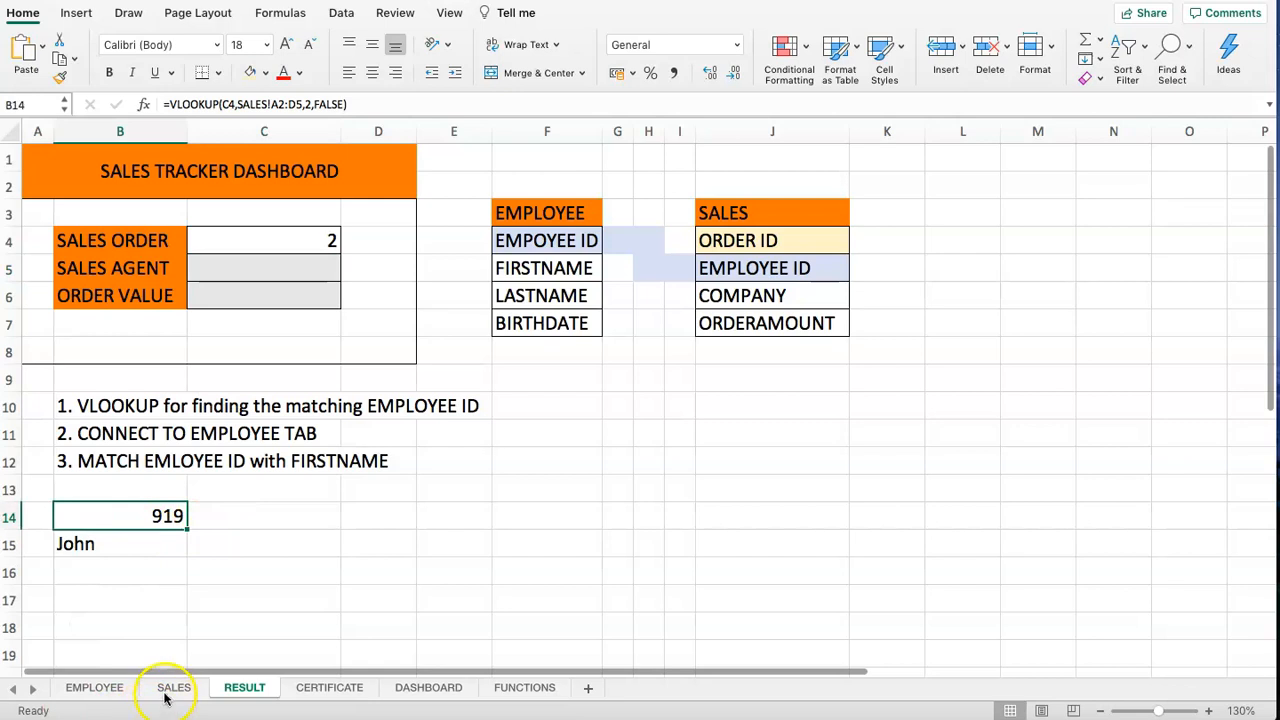
{"action": "left_click", "coordinate": [170, 200]}
{"action": "left_click", "coordinate": [185, 210]}
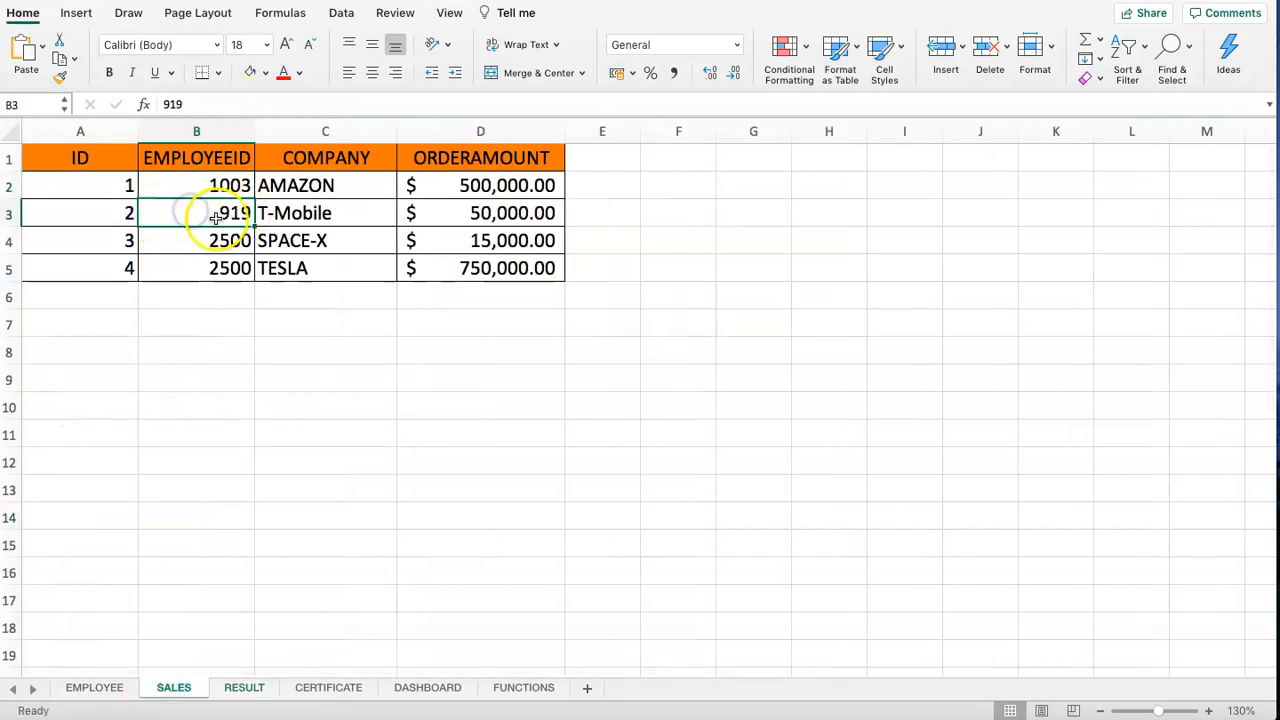
{"action": "left_click", "coordinate": [100, 687]}
{"action": "left_click", "coordinate": [180, 210]}
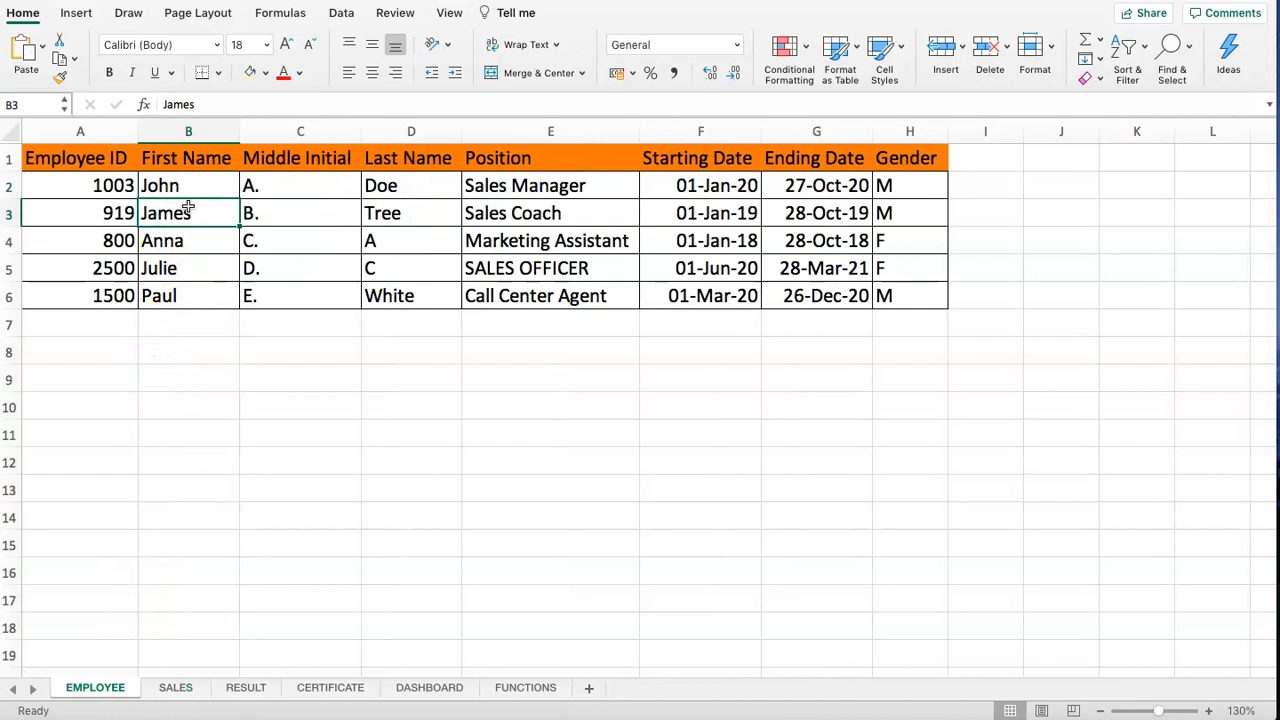
Change the lookup value in the B15 formula on the RESULT sheet to 919 and compare it with B14.
{"action": "left_click", "coordinate": [244, 686]}
{"action": "left_click", "coordinate": [110, 545]}
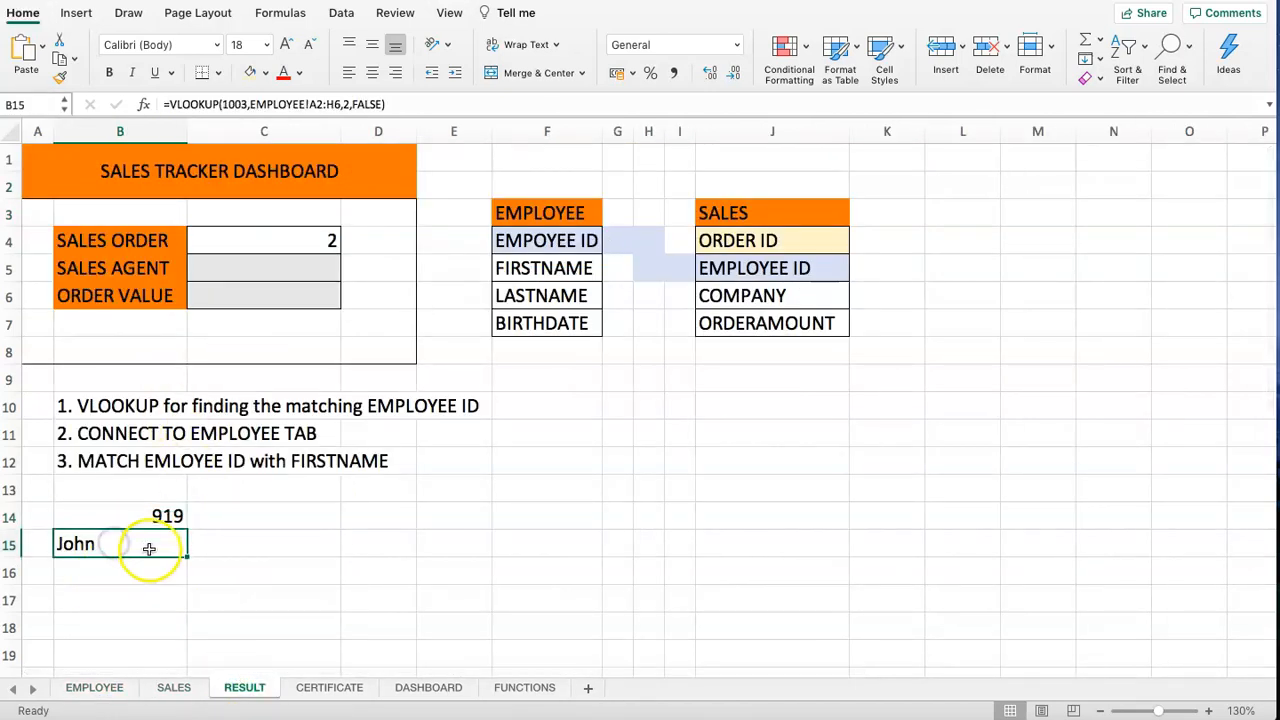
{"action": "double_click", "coordinate": [232, 104]}
{"action": "type", "text": "919"}
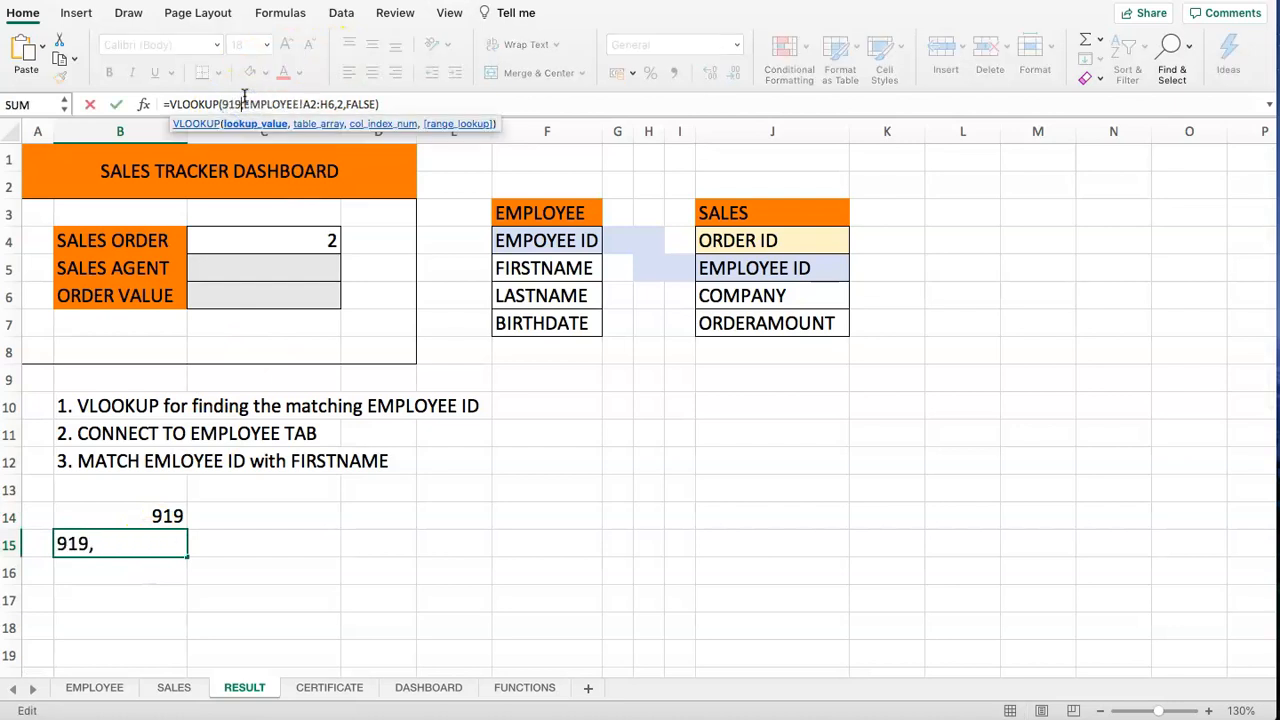
{"action": "key", "text": "Return"}
{"action": "left_click", "coordinate": [130, 541]}
{"action": "left_click", "coordinate": [143, 521]}
{"action": "left_click", "coordinate": [146, 544]}
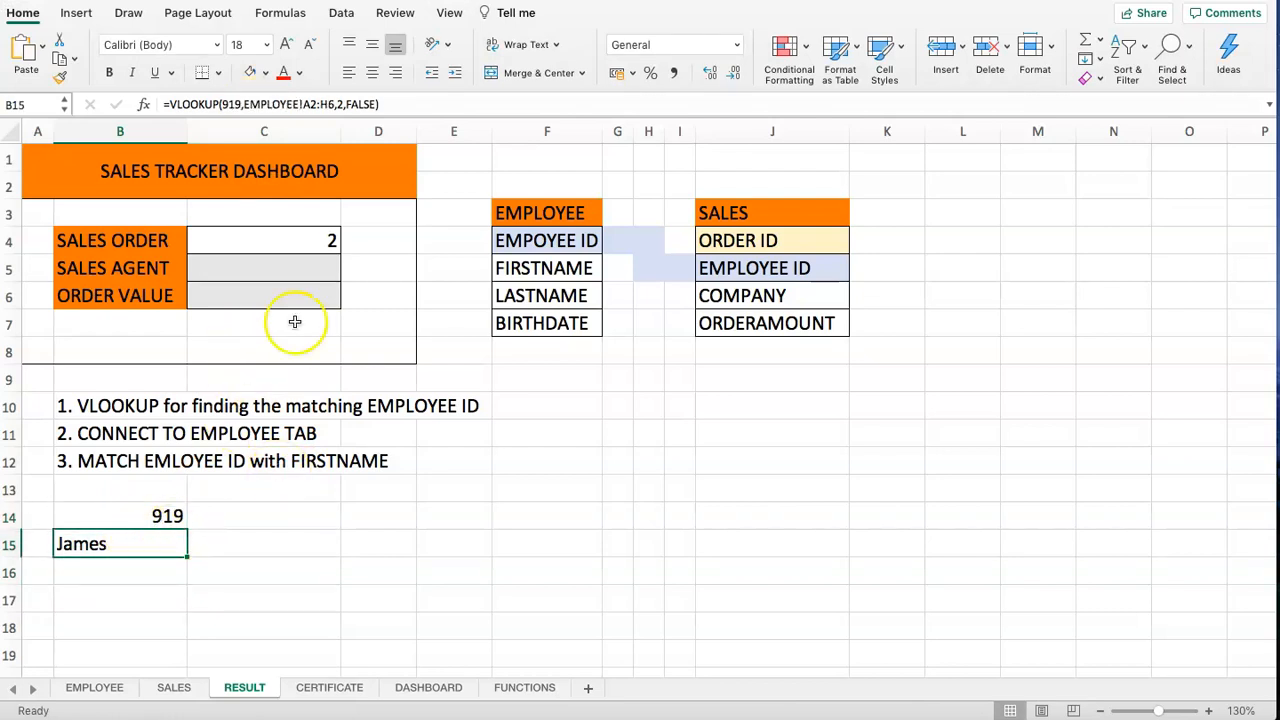
Replace the fixed lookup value in the B15 formula with B14's formula, VLOOKUP(C4,SALES!A2:D5,2,FALSE).
{"action": "left_click", "coordinate": [226, 104]}
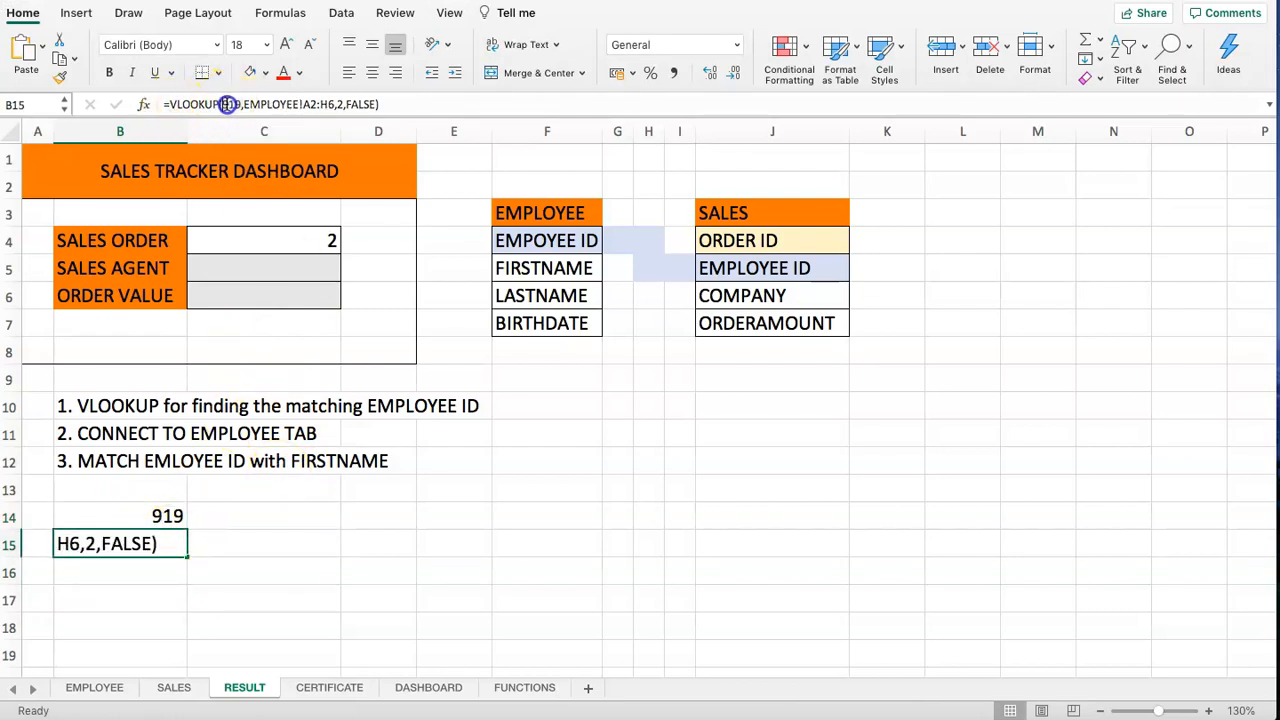
{"action": "left_click", "coordinate": [240, 104]}
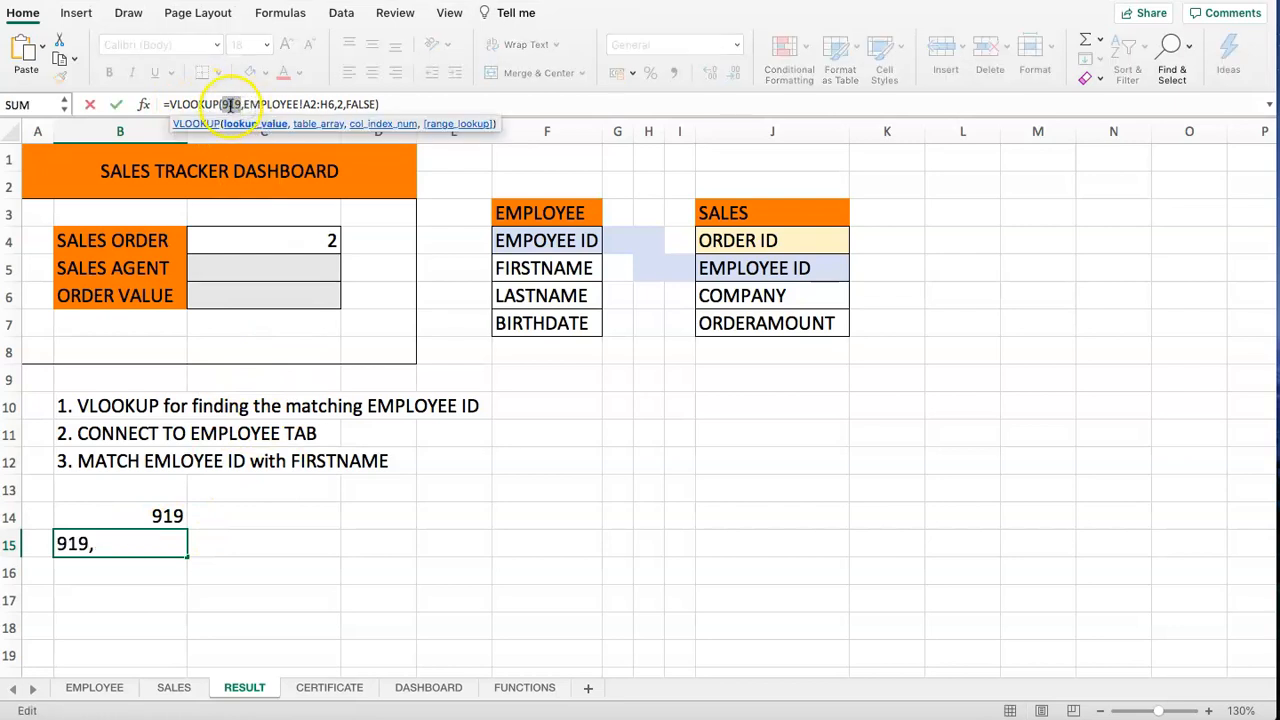
{"action": "key", "text": "Return"}
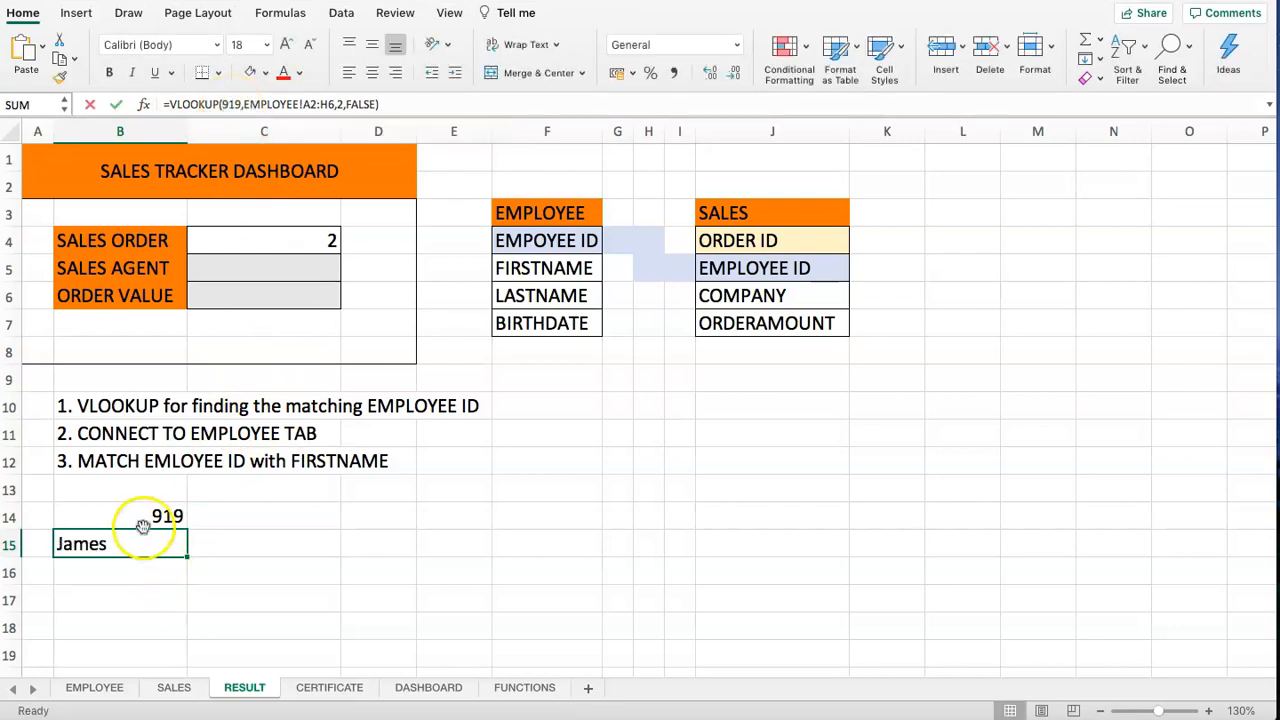
{"action": "left_click", "coordinate": [141, 519]}
{"action": "left_click", "coordinate": [374, 106]}
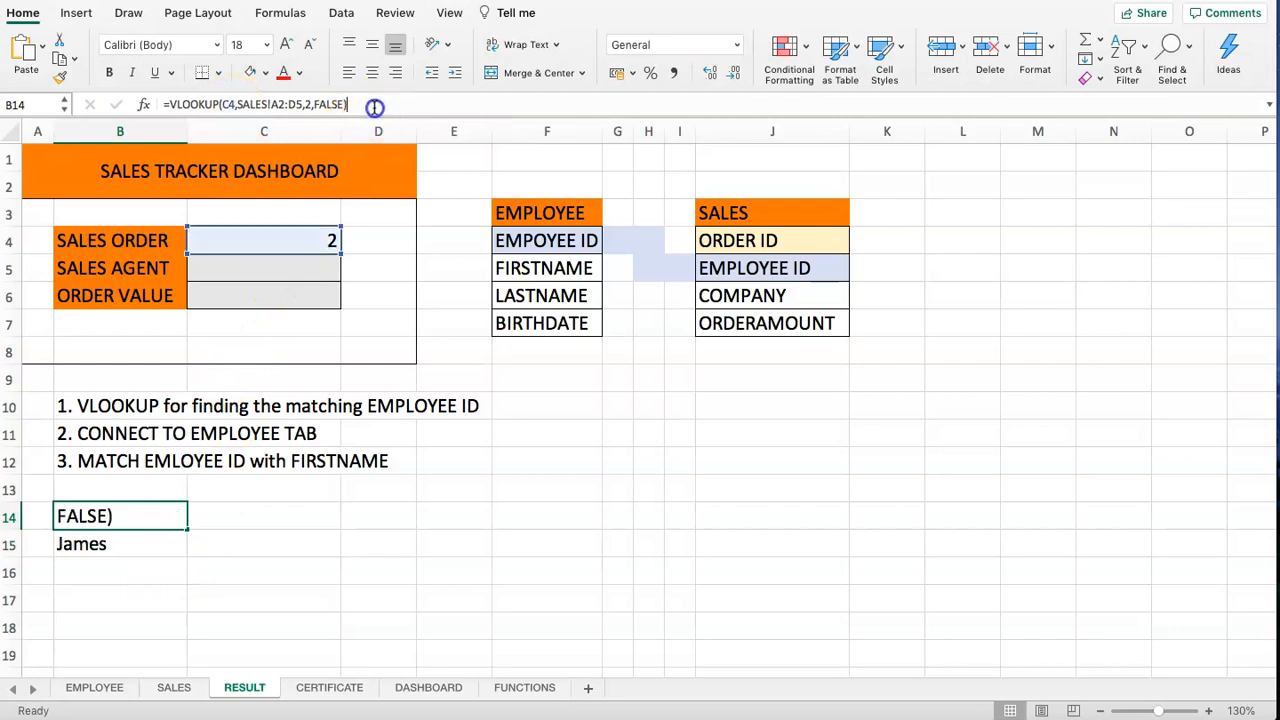
{"action": "left_click", "coordinate": [170, 105]}
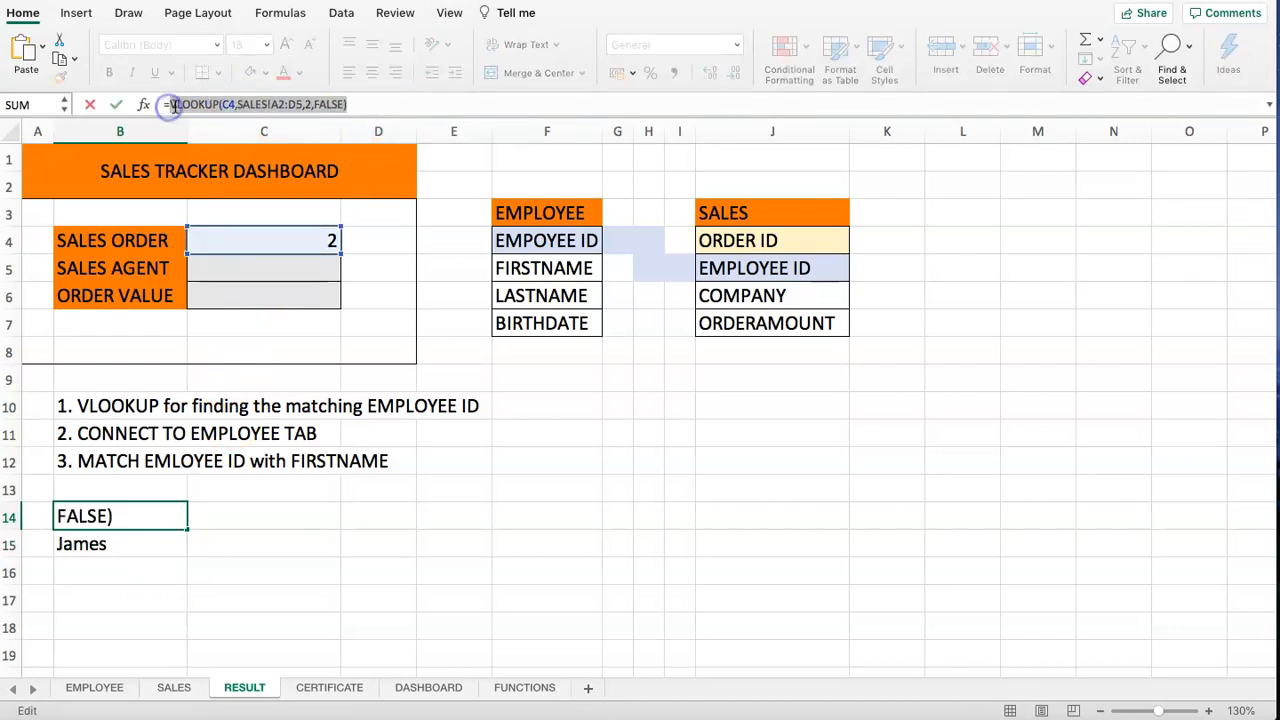
{"action": "key", "text": "Escape"}
{"action": "left_click", "coordinate": [141, 555]}
{"action": "left_click", "coordinate": [228, 104]}
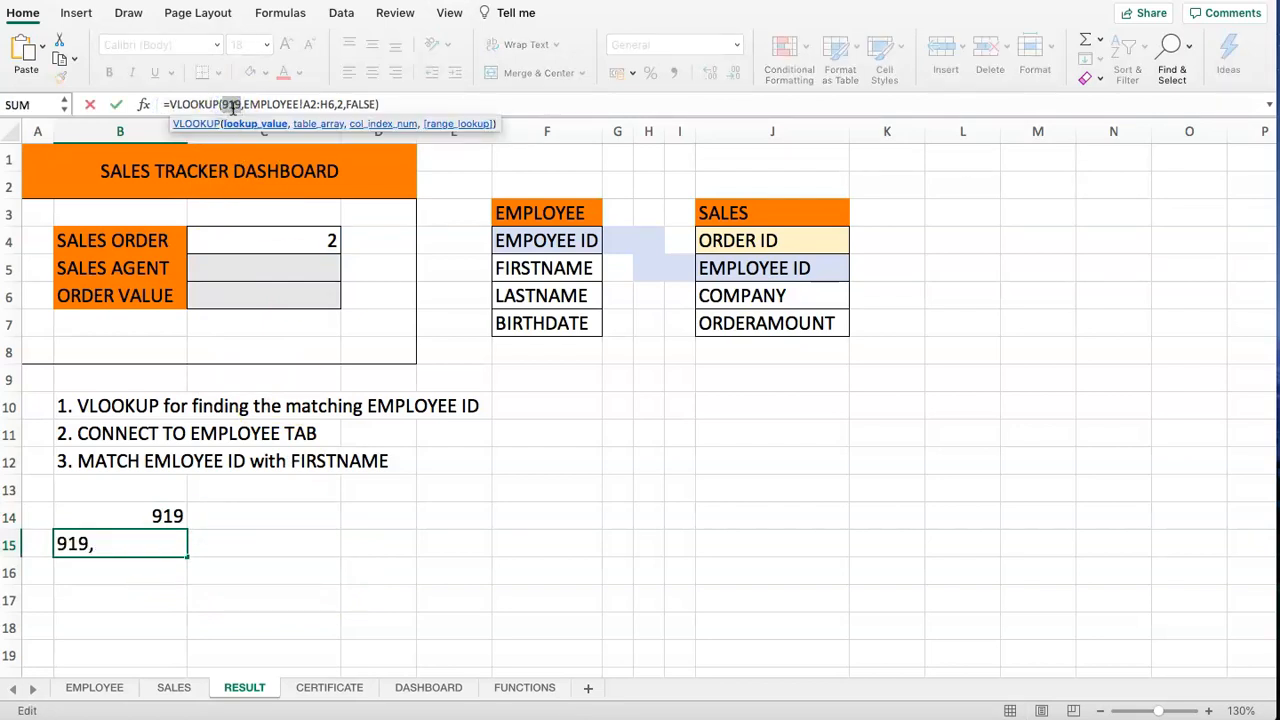
{"action": "type", "text": "VLOOKUP(C4,SALES!A2:D5,2,FALSE)"}
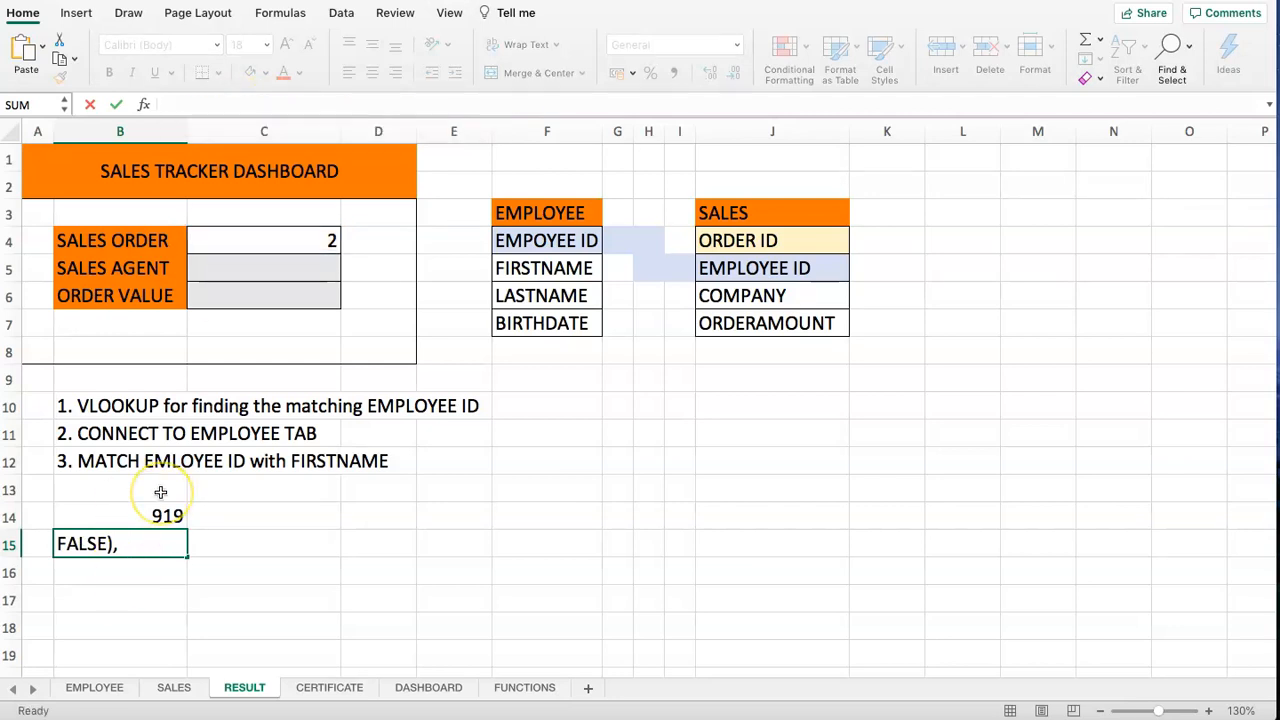
{"action": "key", "text": "Return"}
{"action": "left_click", "coordinate": [141, 544]}
Test the nested lookup with SALES ORDER values 1, 2 and 4 in C4, and clear the stray 3 from C5.
{"action": "left_click", "coordinate": [282, 242]}
{"action": "type", "text": "1"}
{"action": "key", "text": "Return"}
{"action": "key", "text": "Up"}
{"action": "type", "text": "2"}
{"action": "key", "text": "Return"}
{"action": "type", "text": "3"}
{"action": "key", "text": "Up"}
{"action": "type", "text": "4"}
{"action": "key", "text": "Return"}
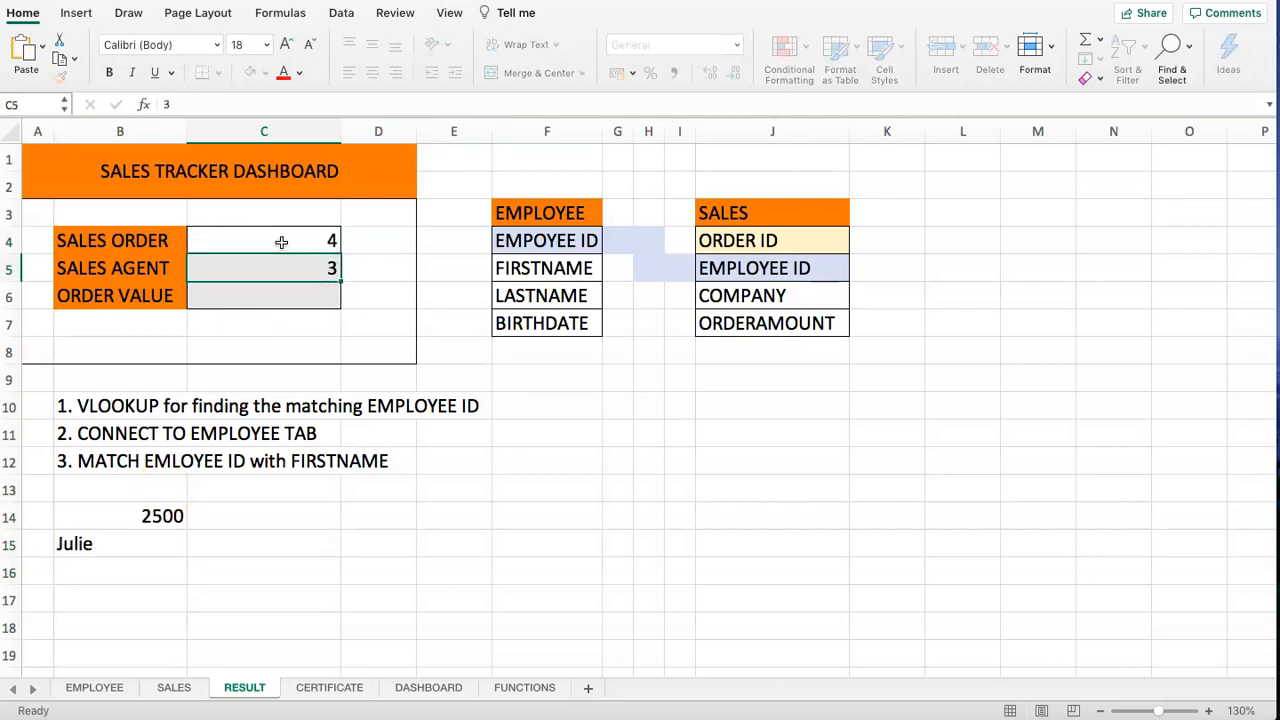
{"action": "left_click", "coordinate": [117, 561]}
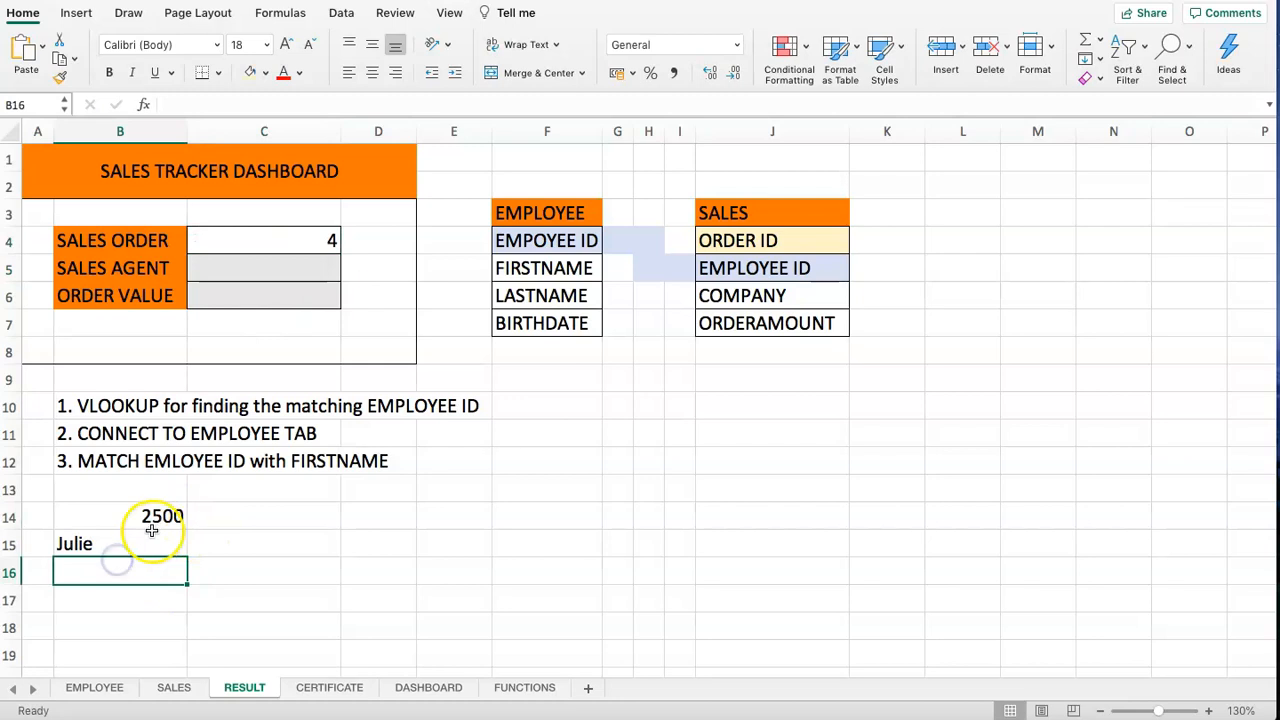
Copy B15's formula =VLOOKUP(VLOOKUP(C4,SALES!A2:D5,2,FALSE),EMPLOYEE!A2:H6,2,FALSE) into the SALES AGENT cell C5.
{"action": "left_click", "coordinate": [153, 534]}
{"action": "left_click_drag", "start_coordinate": [543, 104], "coordinate": [200, 110]}
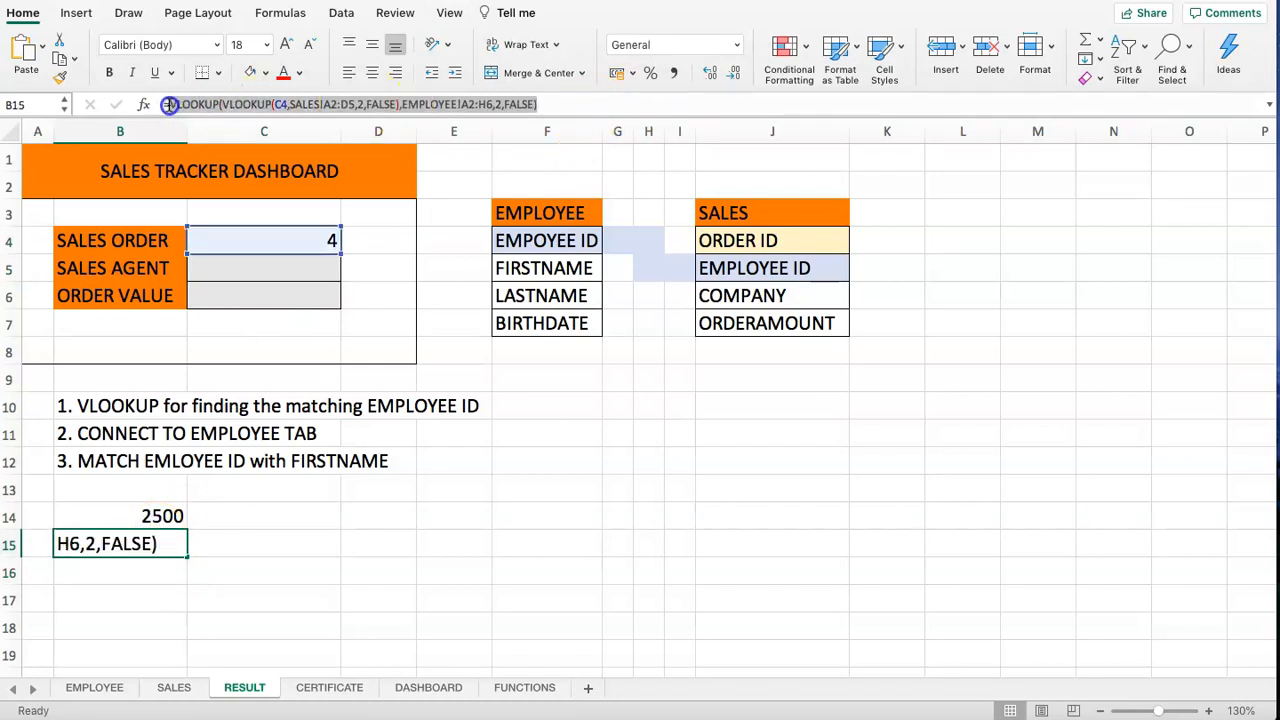
{"action": "key", "text": "Escape"}
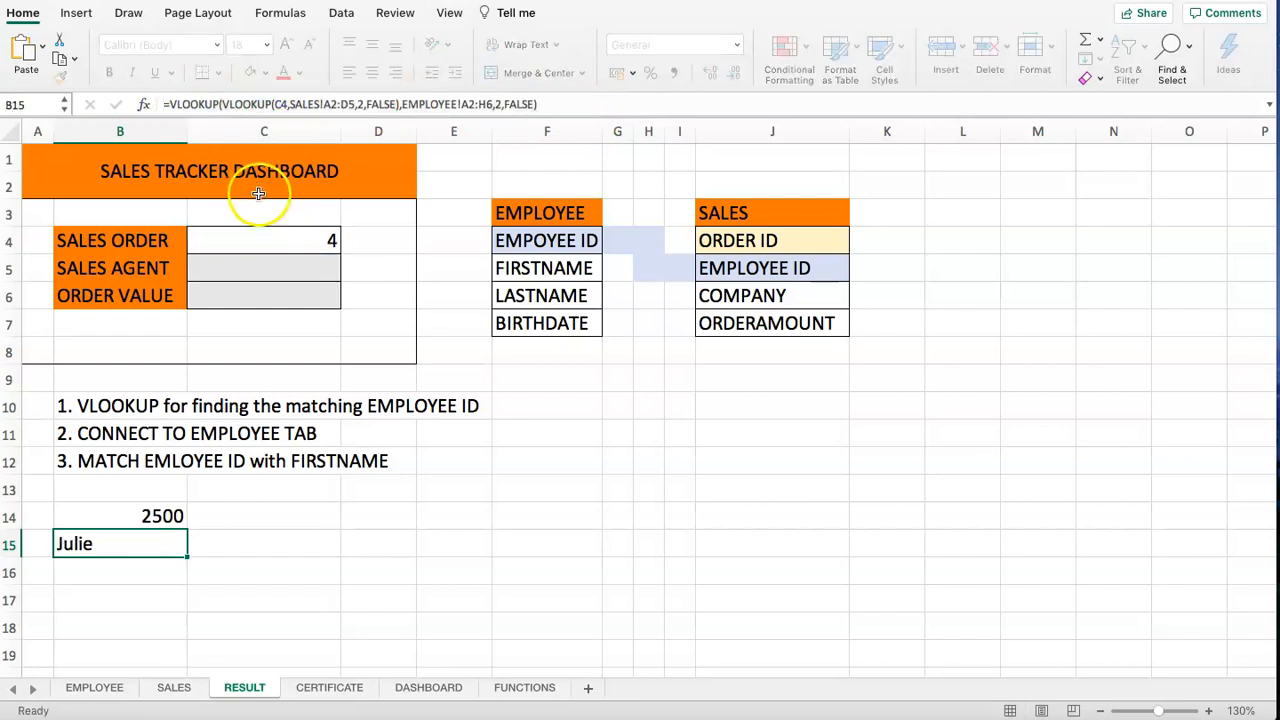
{"action": "left_click", "coordinate": [251, 264]}
{"action": "left_click", "coordinate": [255, 105]}
{"action": "type", "text": "=VLOOKUP(VLOOKUP(C4,SALES!A2:D5,2,FALSE),EMPLOYEE!A2:H6,2,FALSE)"}
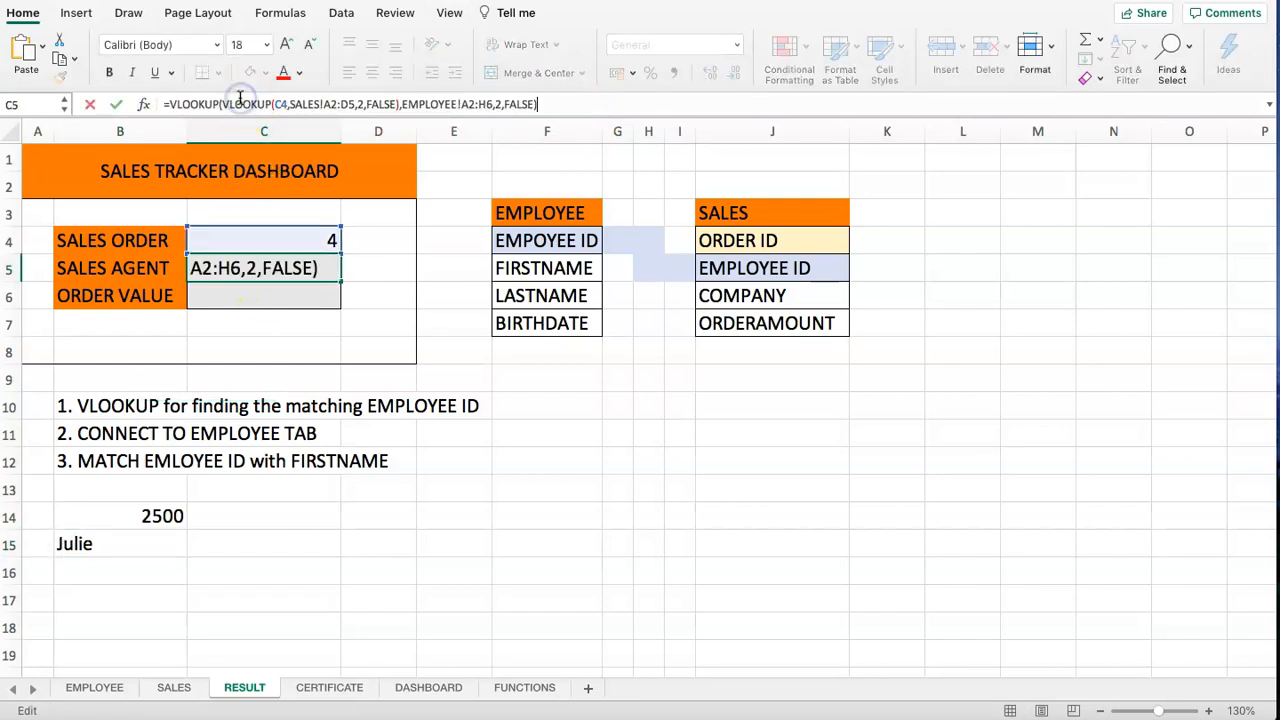
{"action": "key", "text": "Return"}
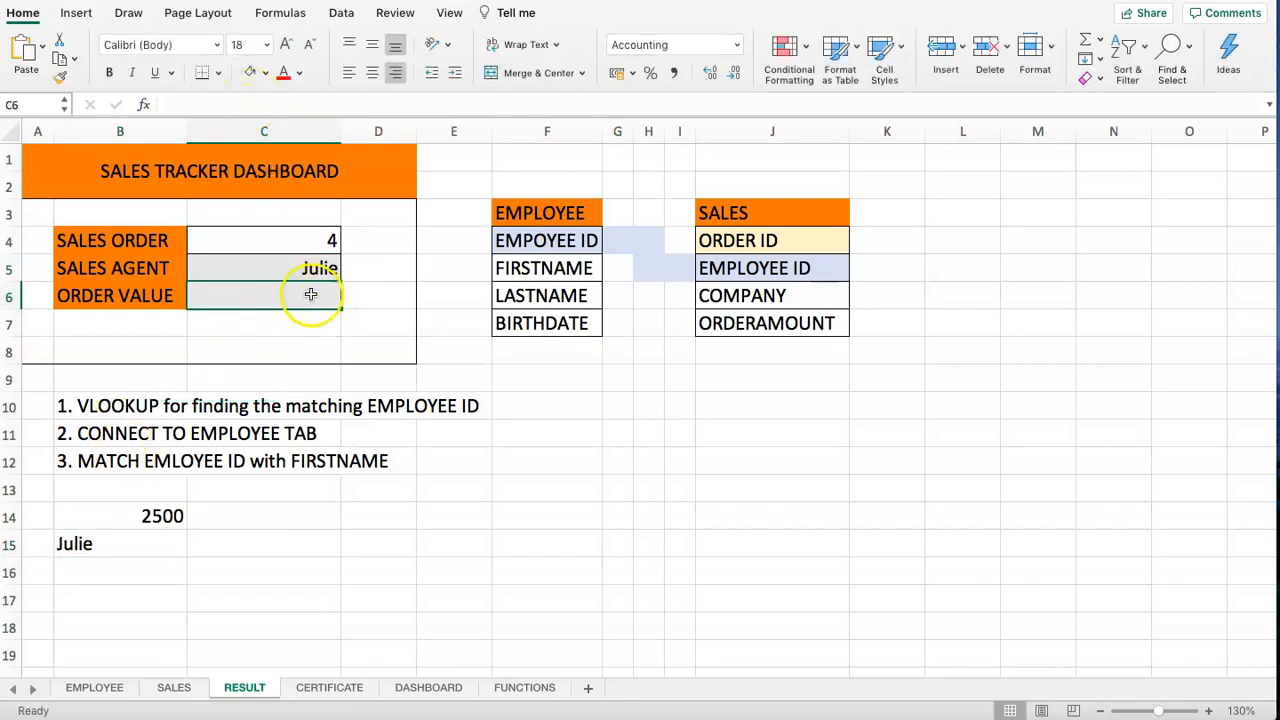
Clear the trial lookup formulas from cells B15 and B14.
{"action": "left_click", "coordinate": [114, 549]}
{"action": "key", "text": "Delete"}
{"action": "key", "text": "Up"}
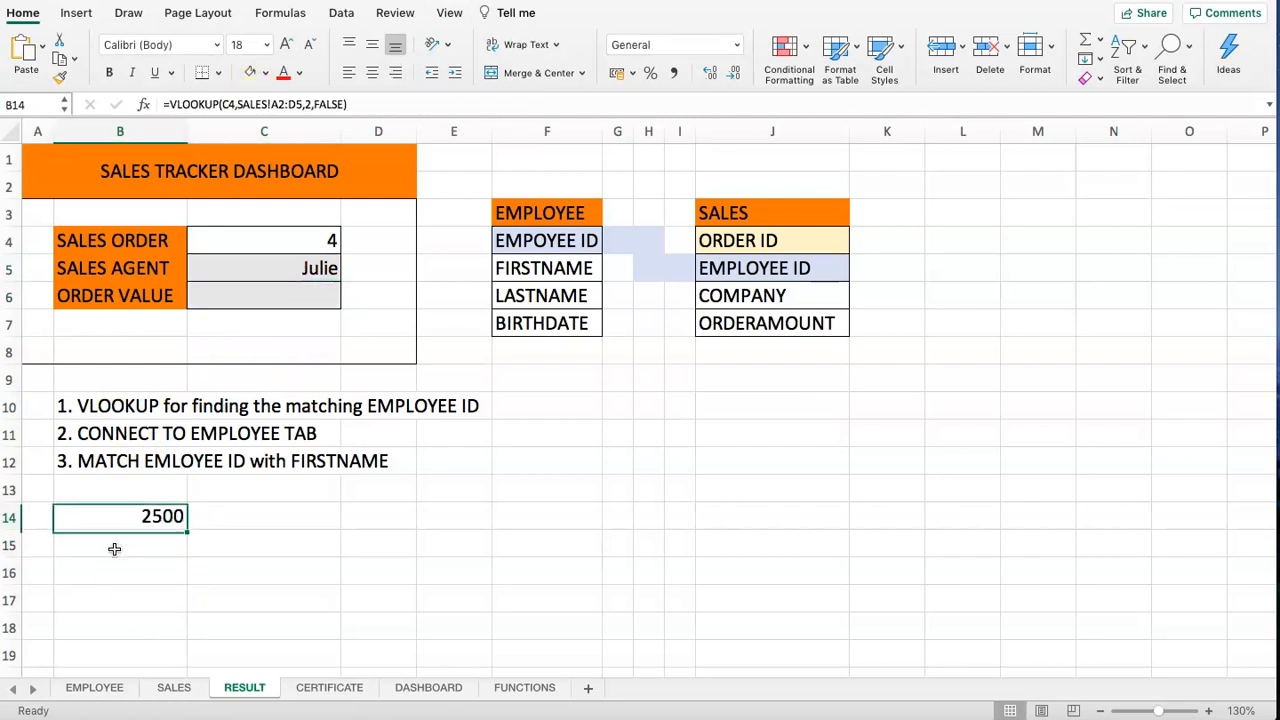
{"action": "key", "text": "Delete"}
Start a VLOOKUP formula in the ORDER VALUE cell C6 with the SALES ORDER cell C4 as its lookup value.
{"action": "left_click", "coordinate": [224, 297]}
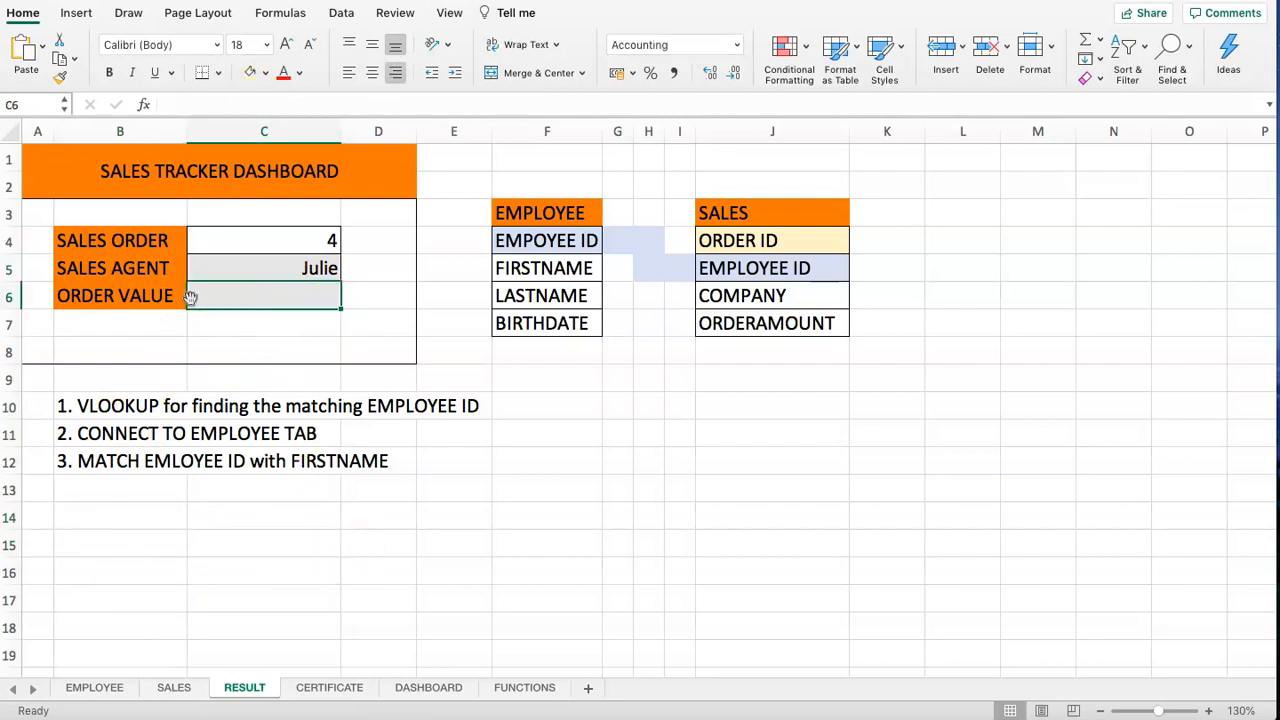
{"action": "left_click", "coordinate": [173, 687]}
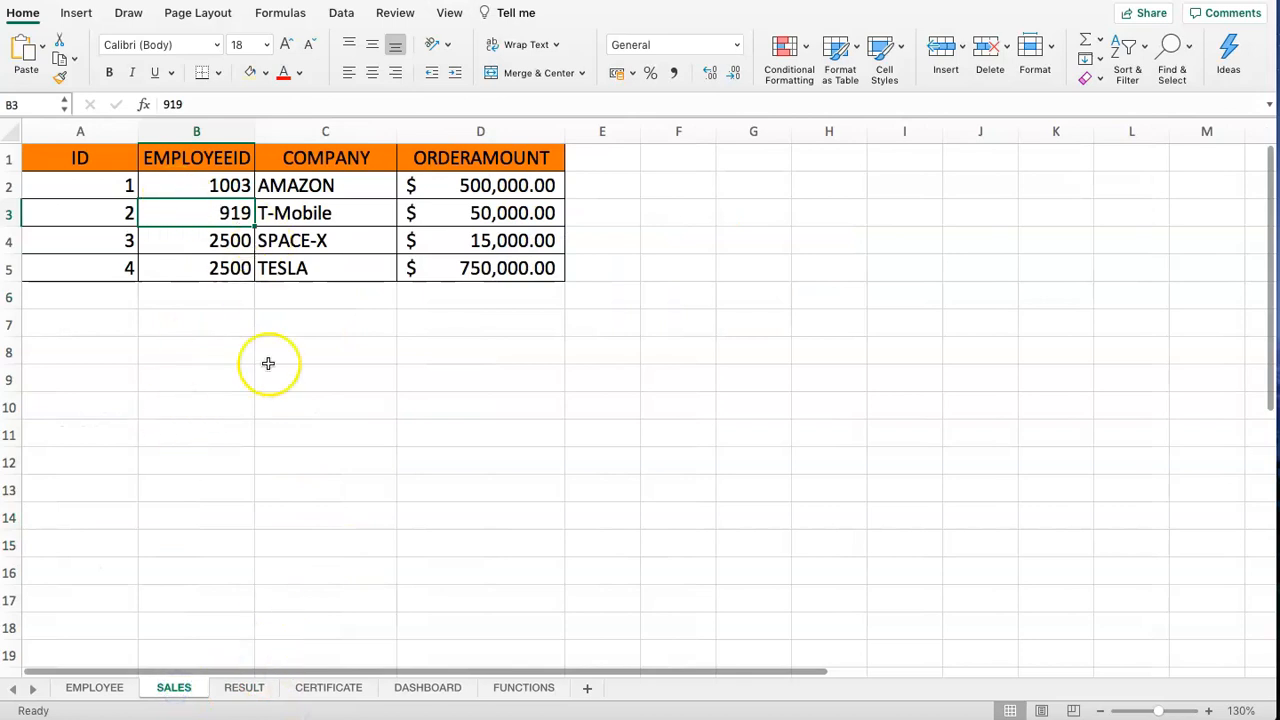
{"action": "left_click", "coordinate": [472, 266]}
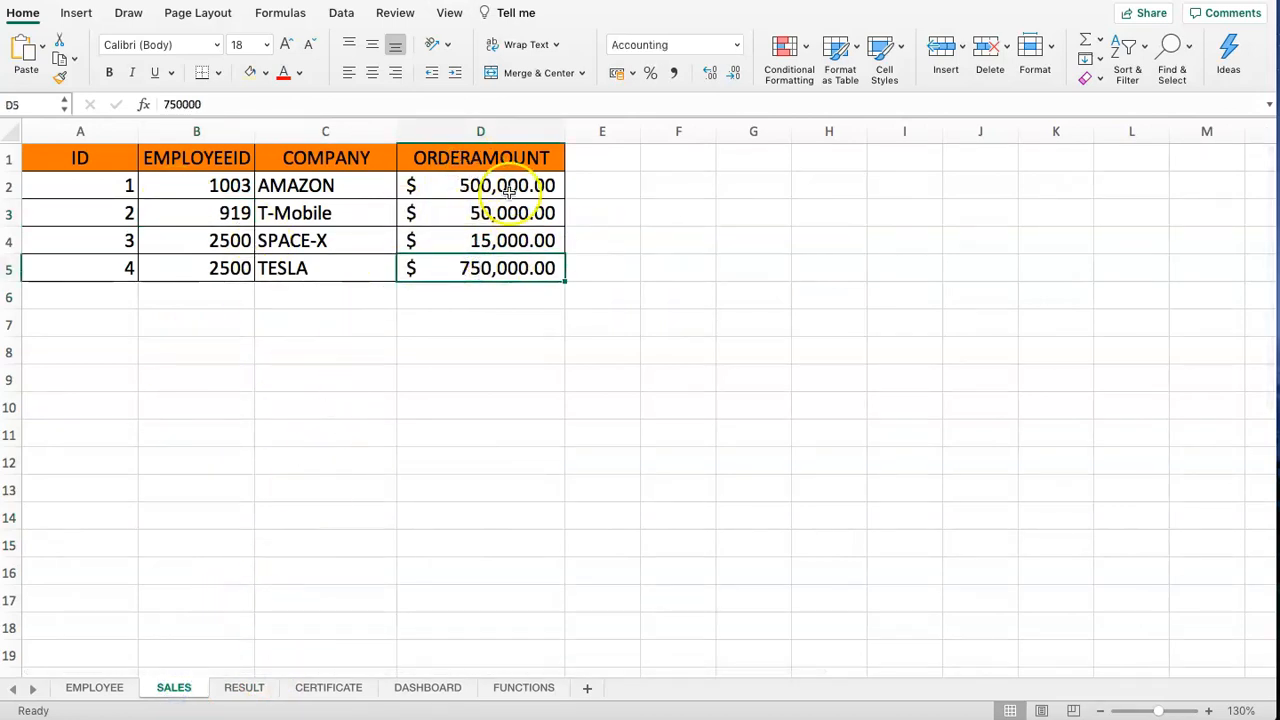
{"action": "left_click", "coordinate": [240, 688]}
{"action": "left_click", "coordinate": [238, 295]}
{"action": "type", "text": "=VLOOKUP"}
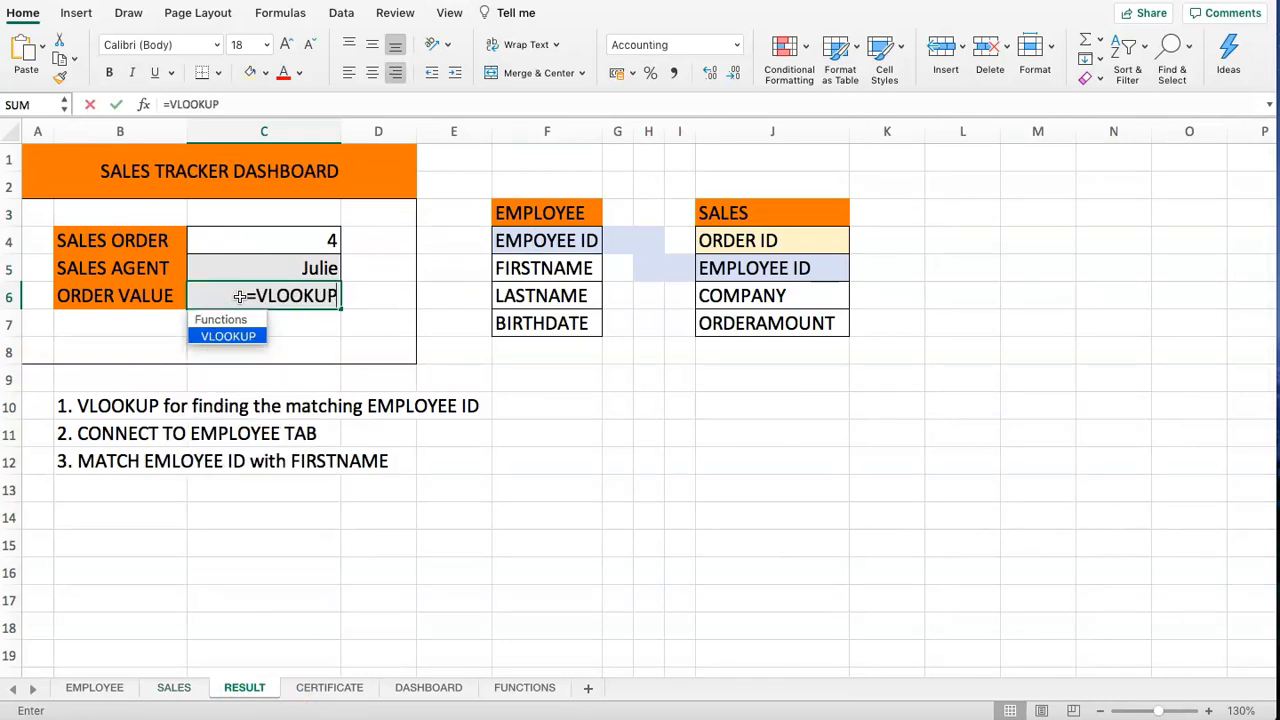
{"action": "type", "text": "("}
{"action": "left_click", "coordinate": [284, 275]}
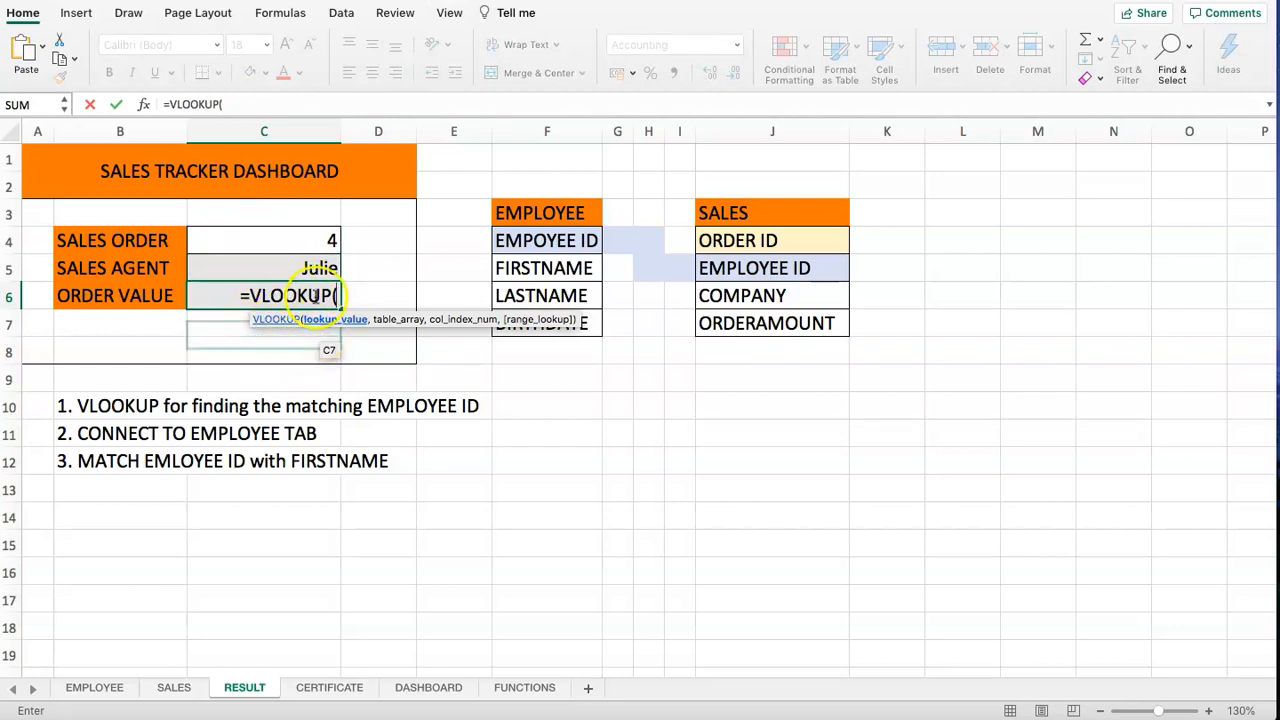
{"action": "left_click", "coordinate": [262, 240]}
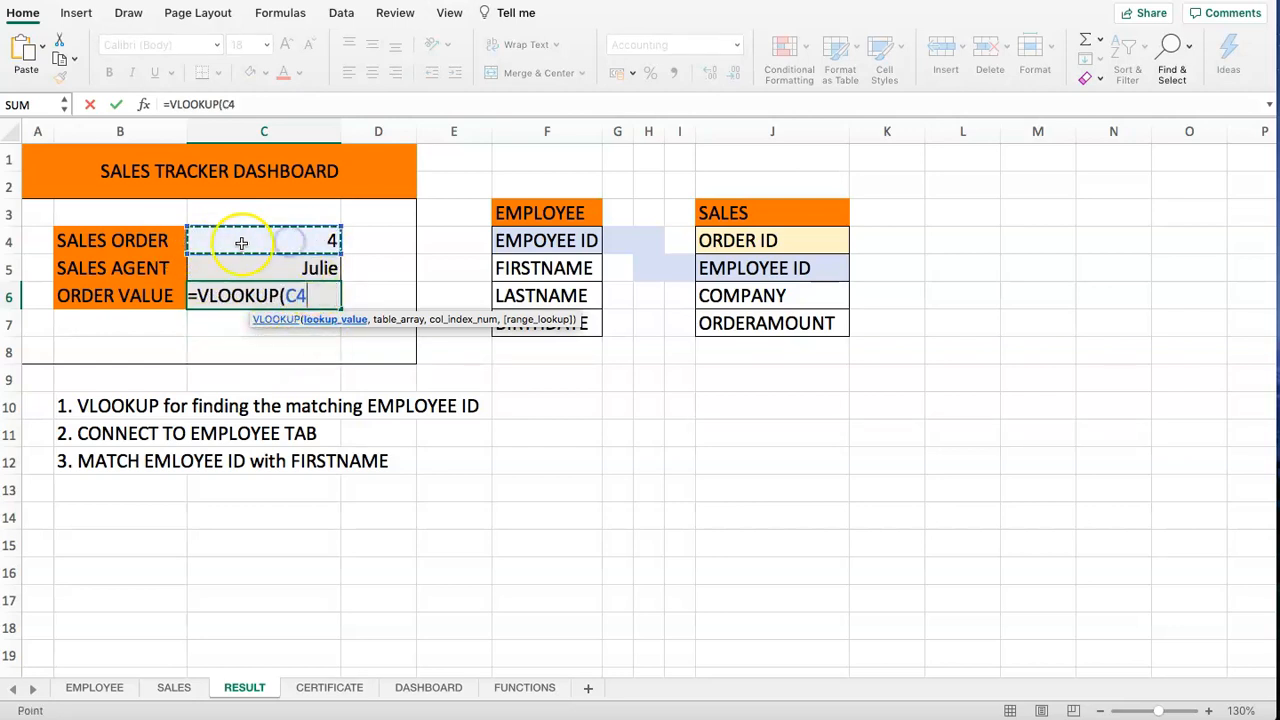
{"action": "type", "text": ","}
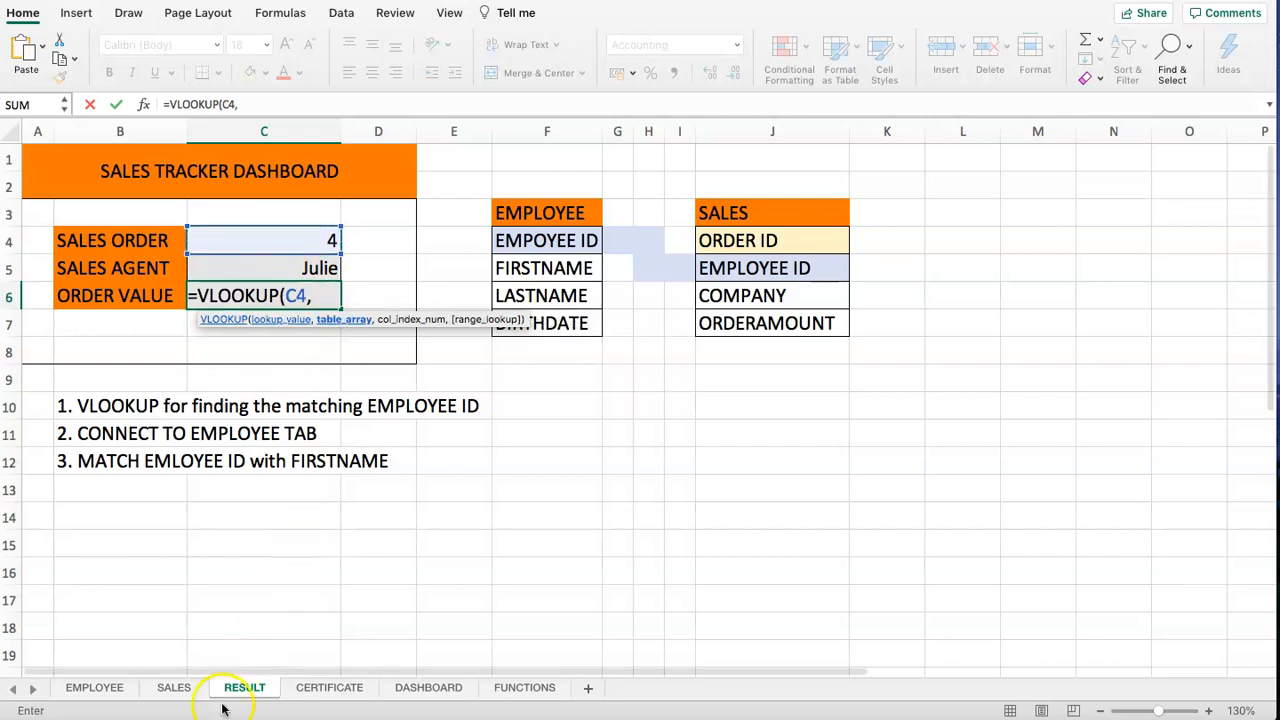
Complete the C6 lookup with table range SALES!A2:D5, column index 4 and FALSE for an exact match.
{"action": "left_click", "coordinate": [175, 687]}
{"action": "left_click_drag", "start_coordinate": [94, 195], "coordinate": [468, 268]}
{"action": "type", "text": ","}
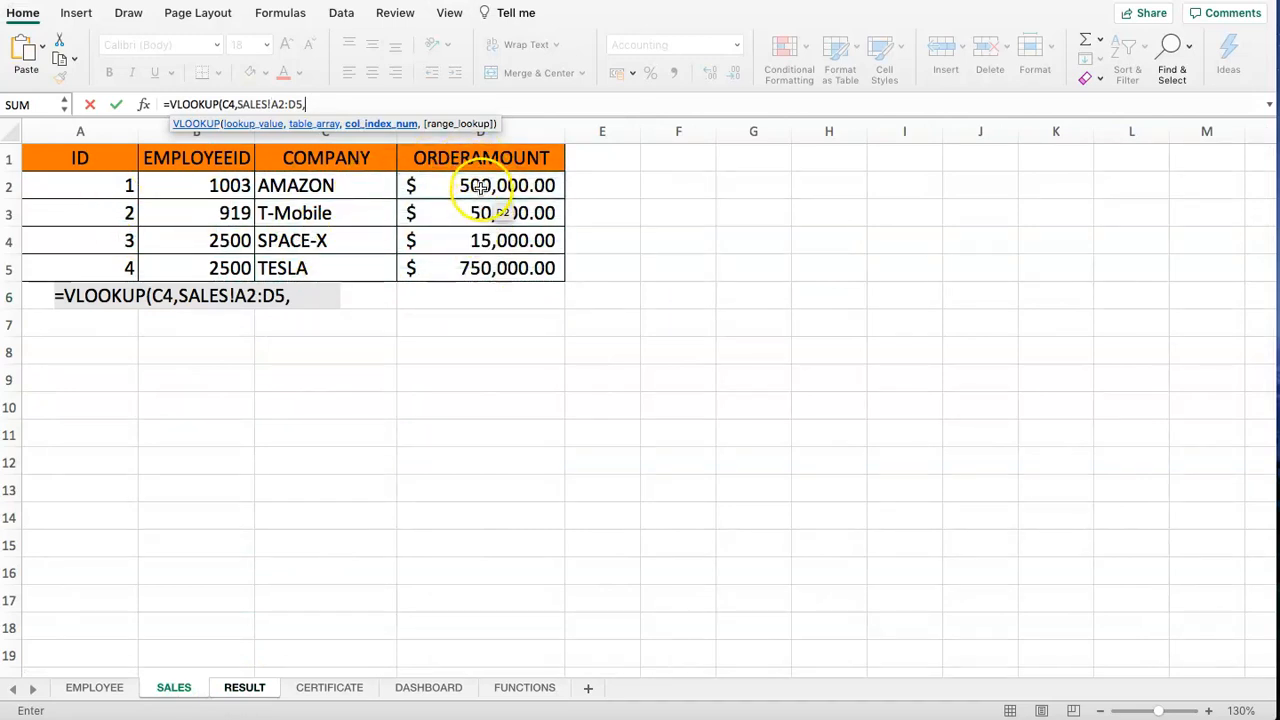
{"action": "type", "text": "4,FALSE"}
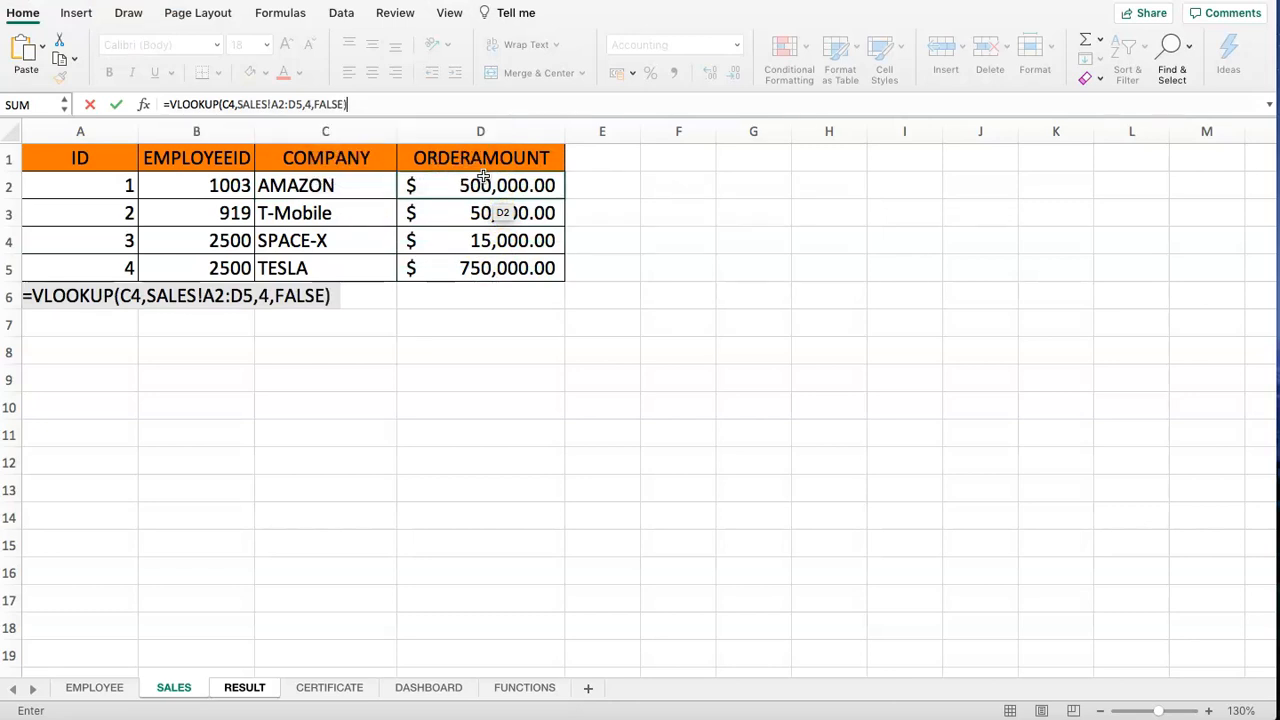
{"action": "key", "text": "Return"}
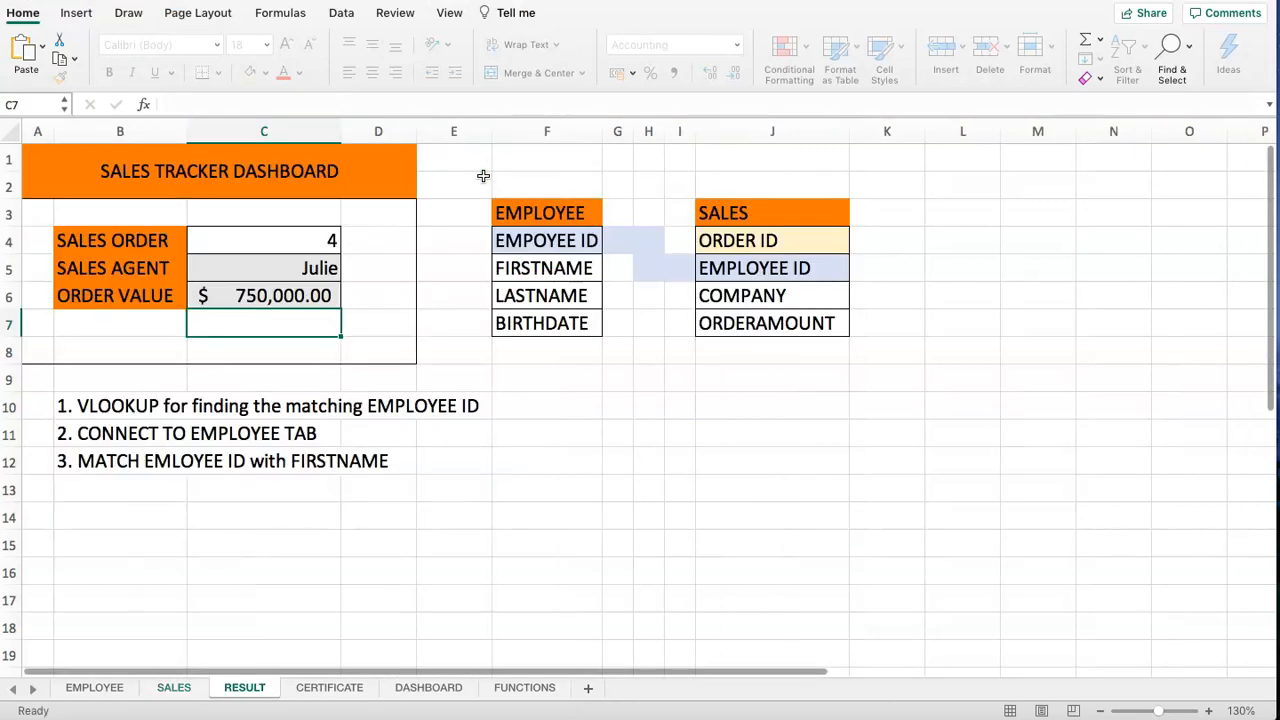
Set the SALES ORDER in C4 to 1 and compare the dashboard's order value with the ORDERAMOUNT column on the SALES sheet.
{"action": "left_click", "coordinate": [160, 692]}
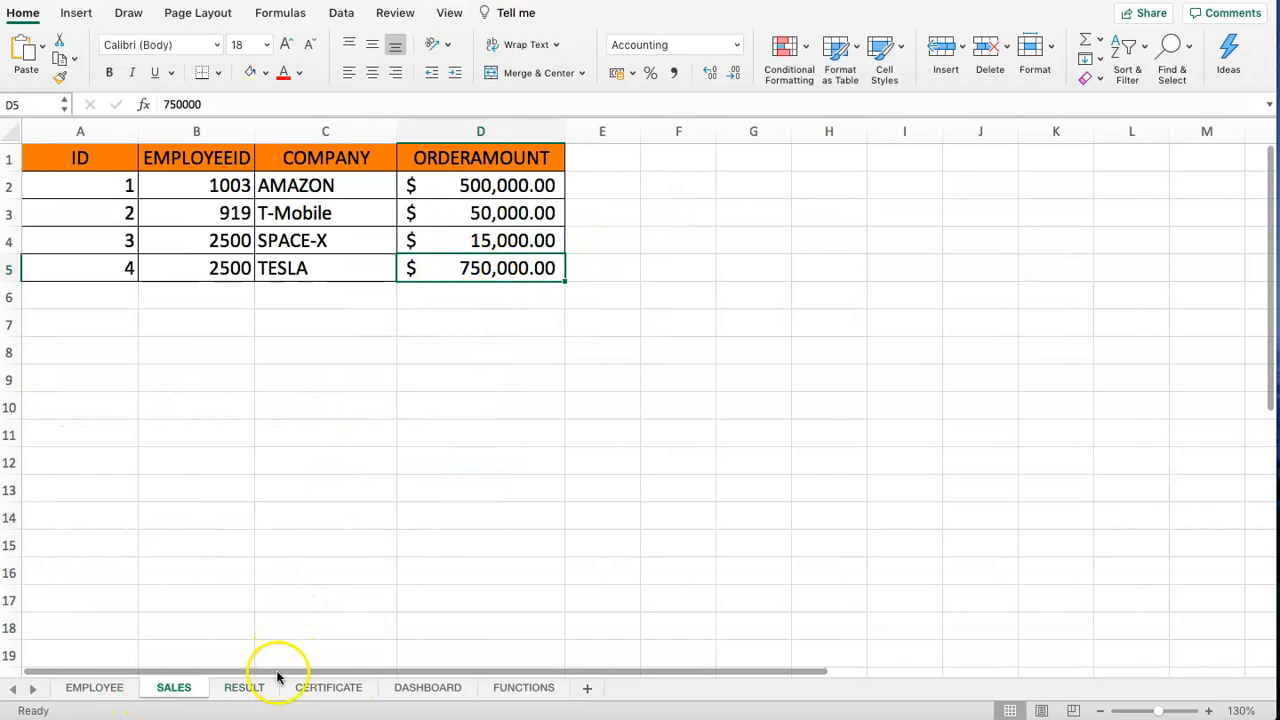
{"action": "left_click", "coordinate": [252, 704]}
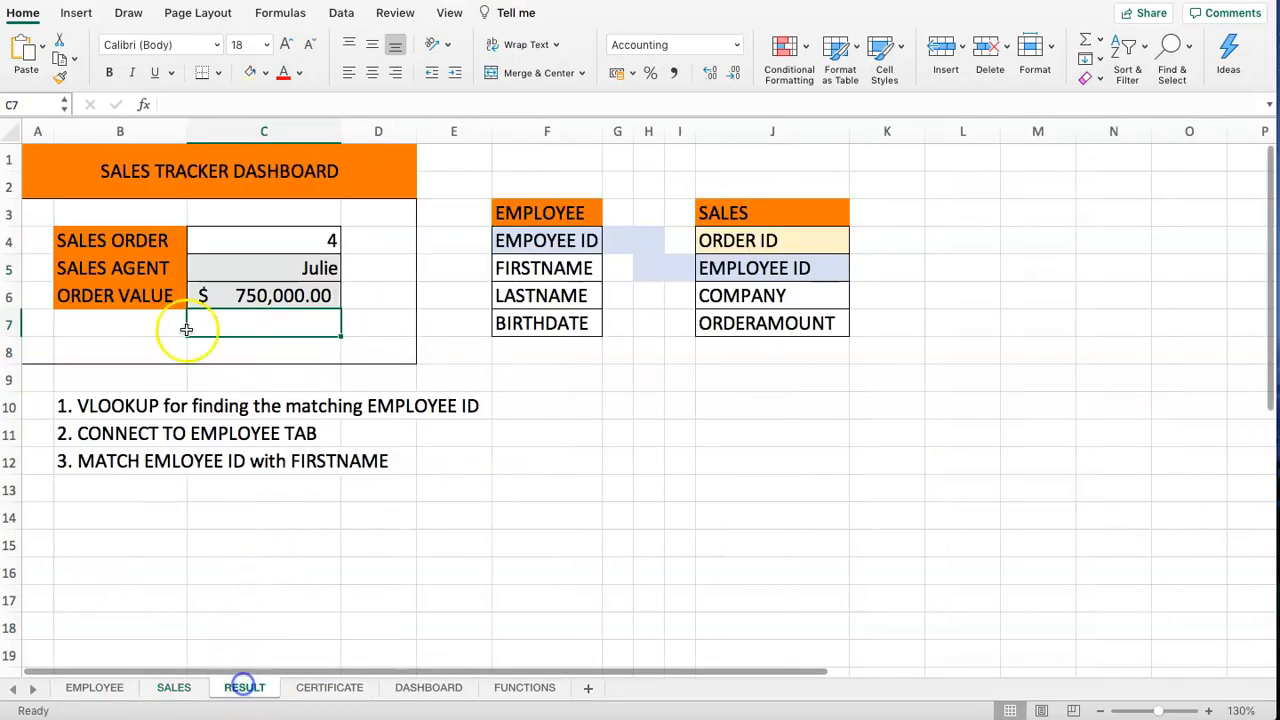
{"action": "left_click", "coordinate": [288, 238]}
{"action": "type", "text": "1"}
{"action": "key", "text": "Return"}
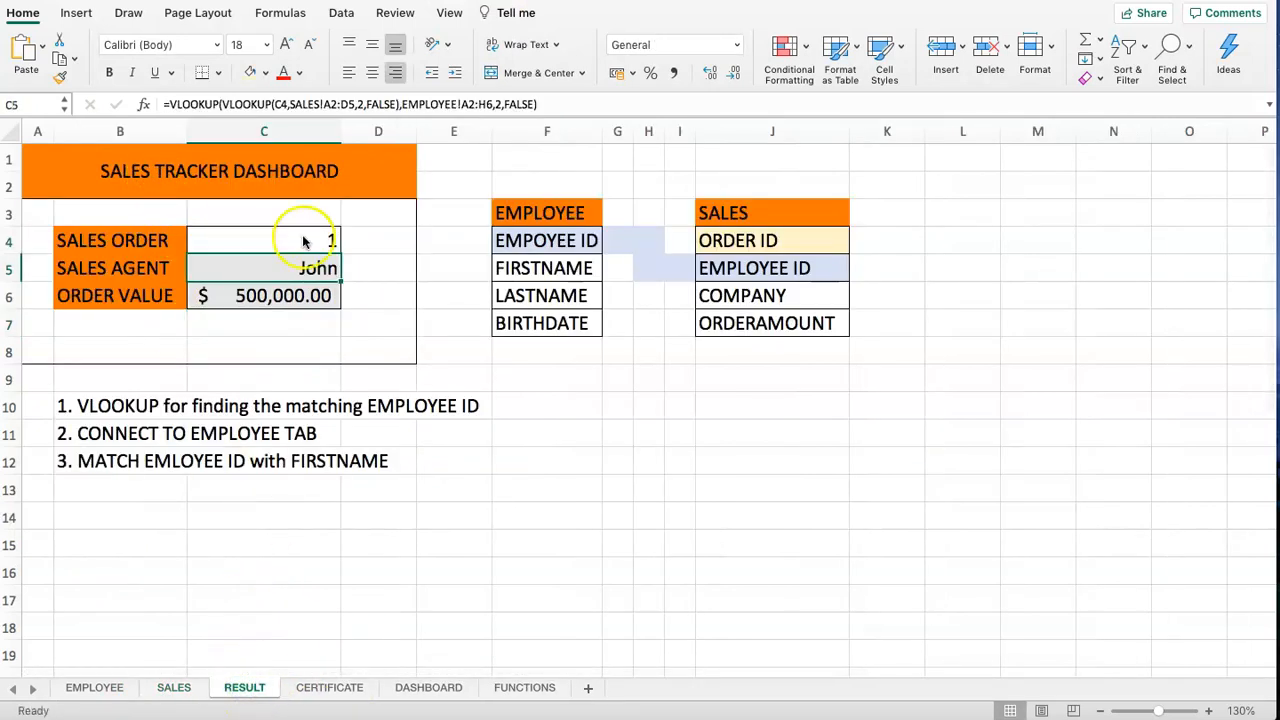
{"action": "left_click", "coordinate": [173, 688]}
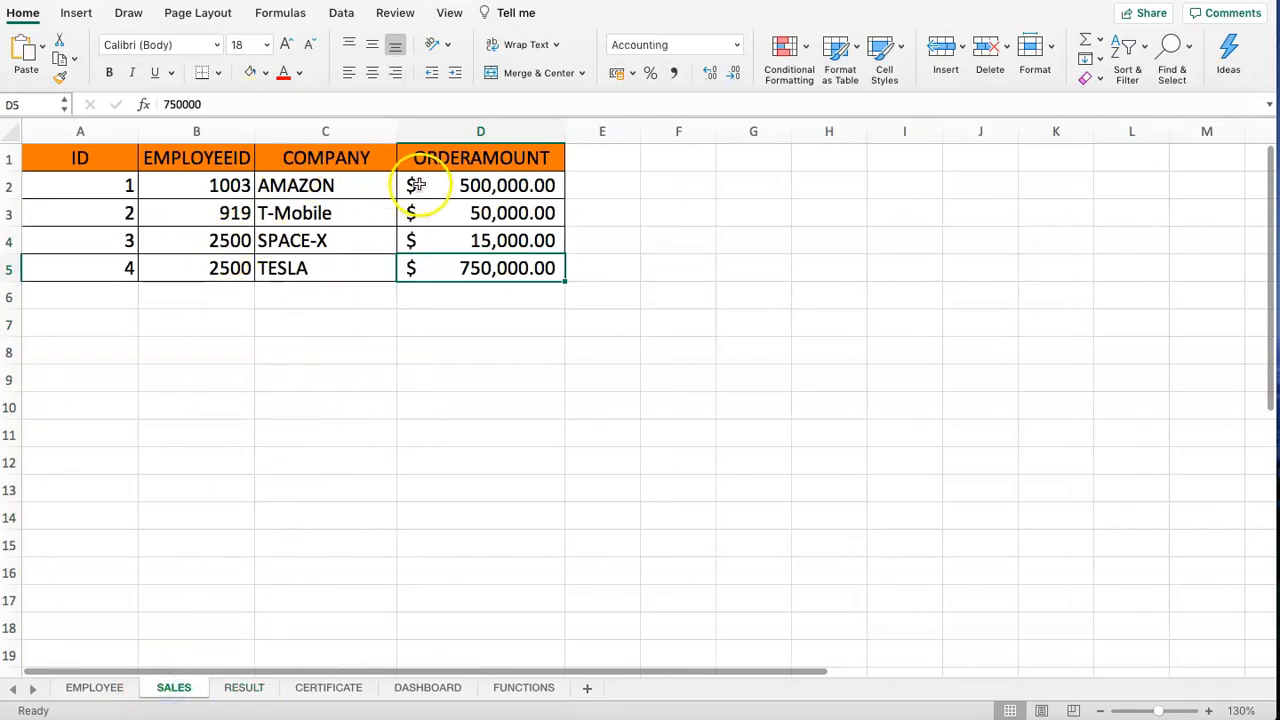
{"action": "left_click", "coordinate": [244, 688]}
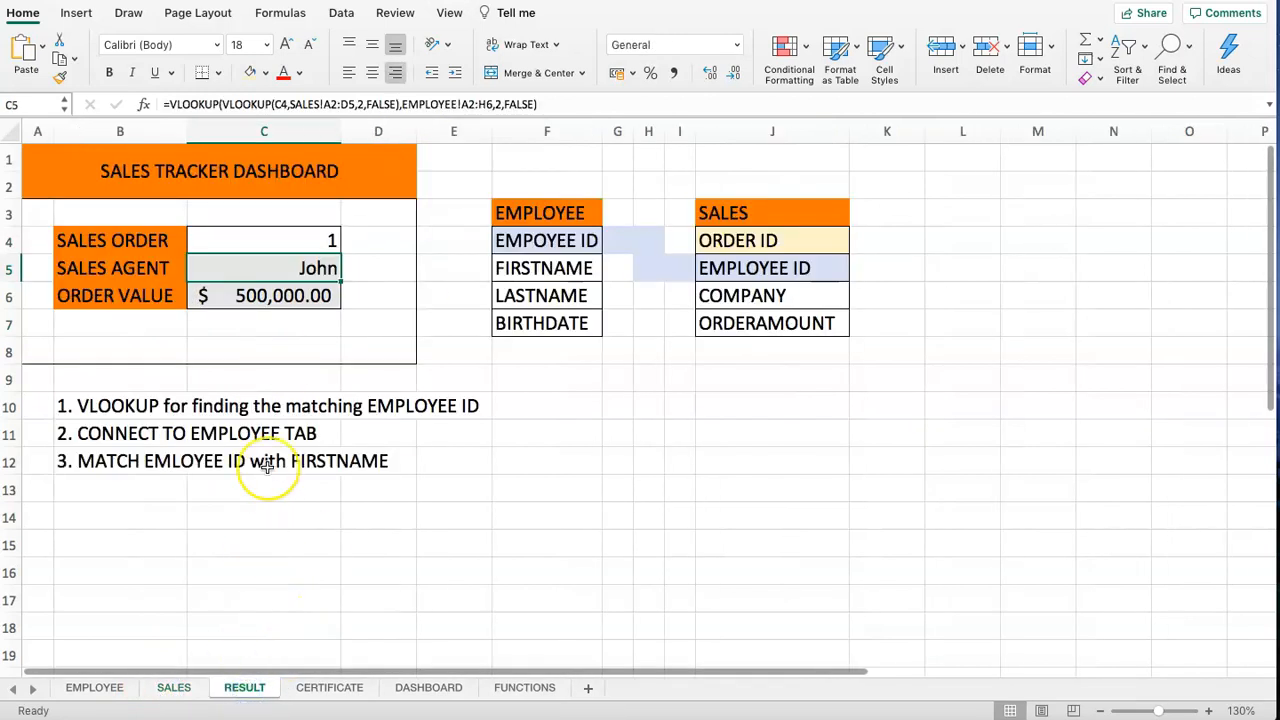